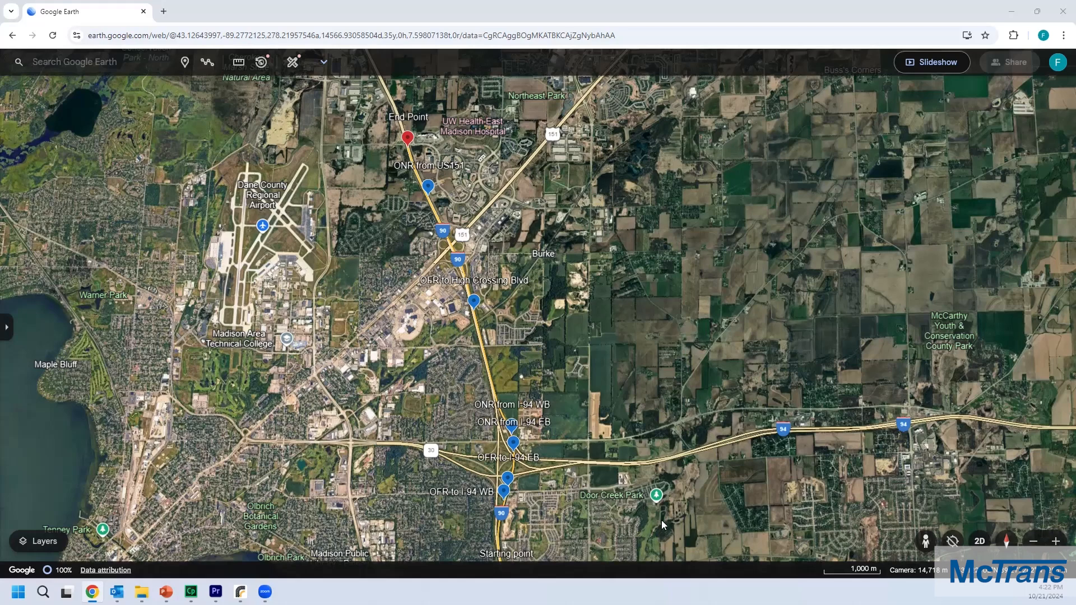
Step: Switch to HCS Freeways and start a new Freeway Facility analysis file
left_click(240, 592)
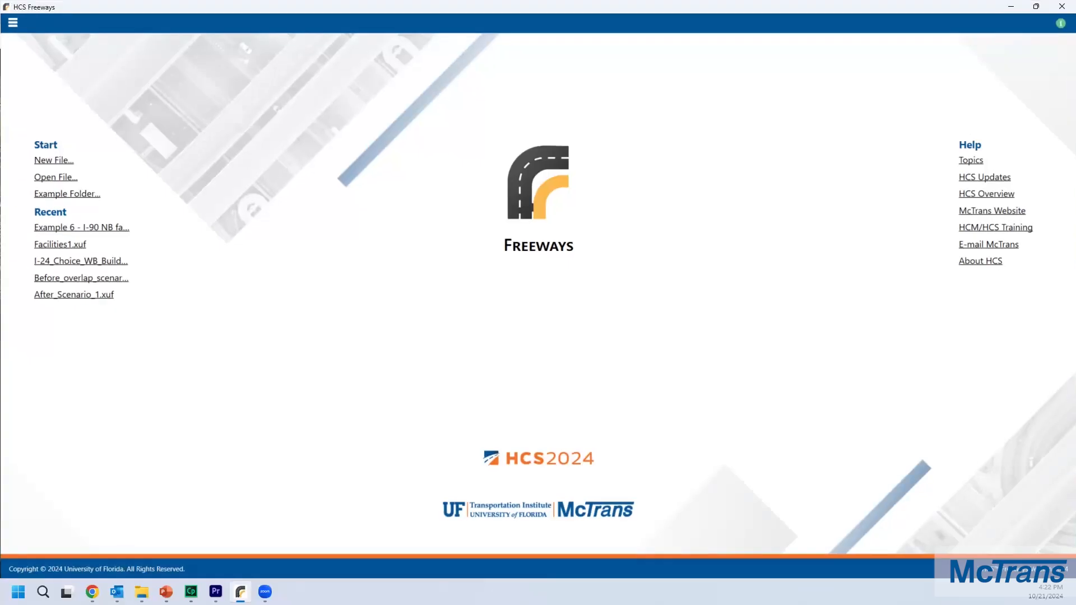
left_click(60, 164)
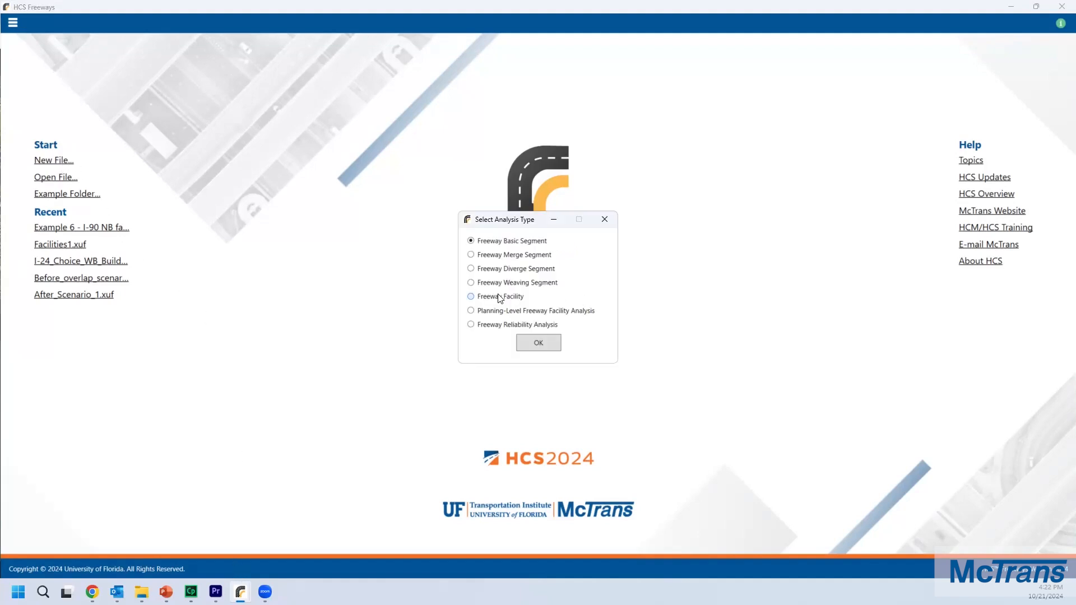
left_click(539, 350)
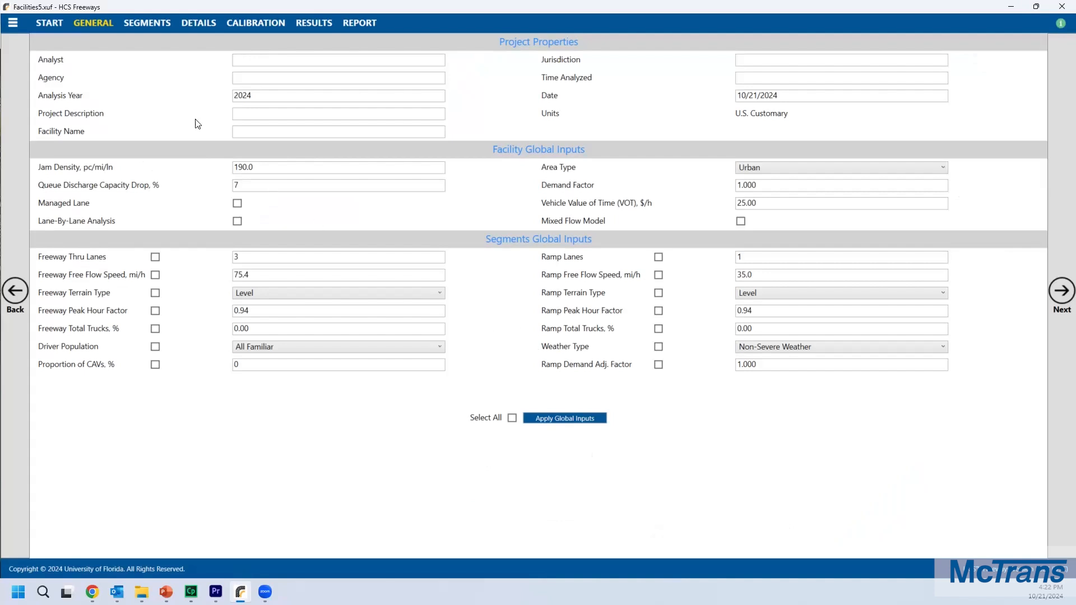
Step: Open the segments input and add four more segments for a total of five
left_click(143, 24)
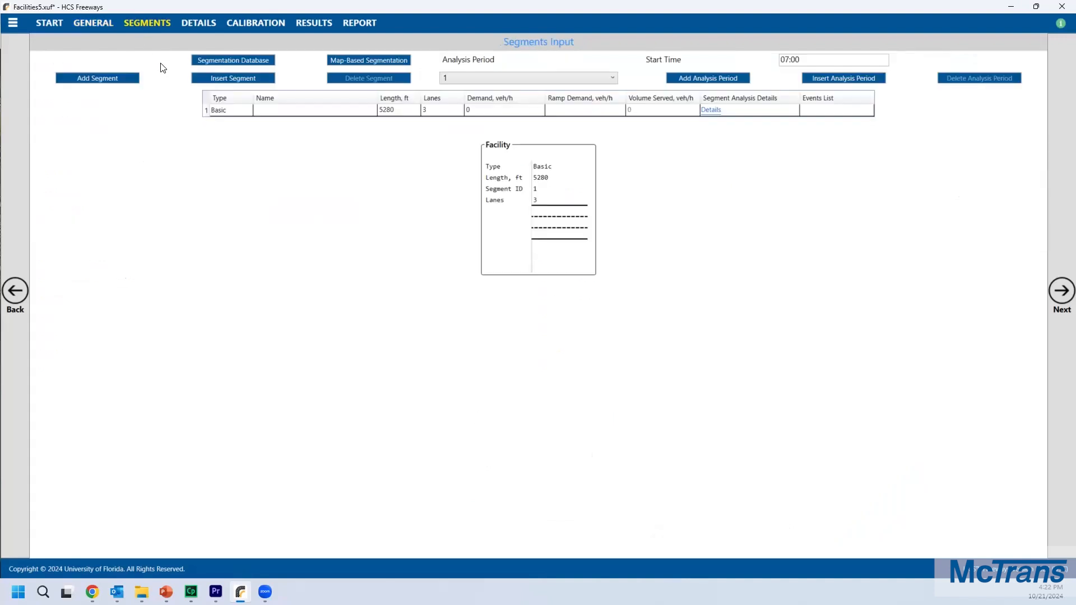
left_click(96, 81)
left_click(96, 81)
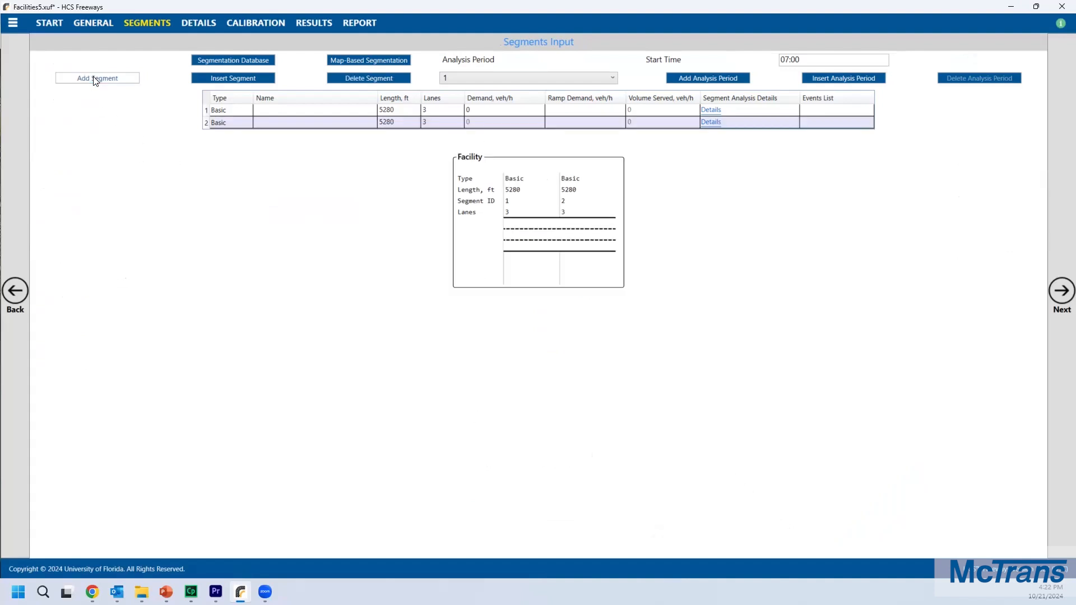
left_click(96, 81)
left_click(95, 81)
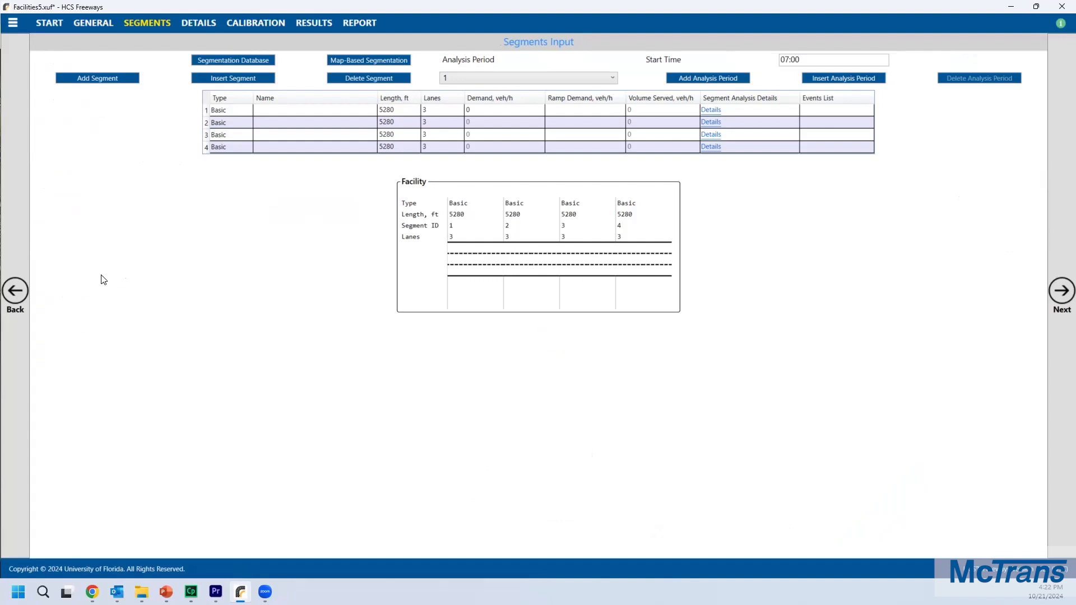
left_click(105, 82)
Step: Change segment 2's type to Diverge and segment 4's type to Merge
left_click(235, 118)
left_click(231, 119)
left_click(231, 119)
left_click(225, 158)
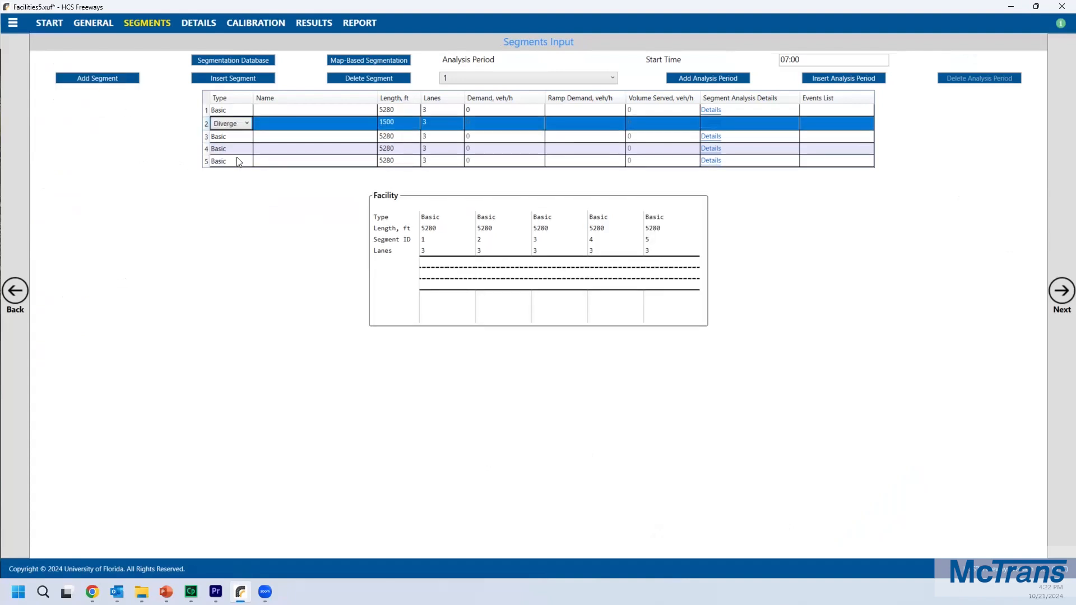
left_click(227, 149)
left_click(227, 152)
left_click(229, 149)
left_click(230, 168)
left_click(394, 117)
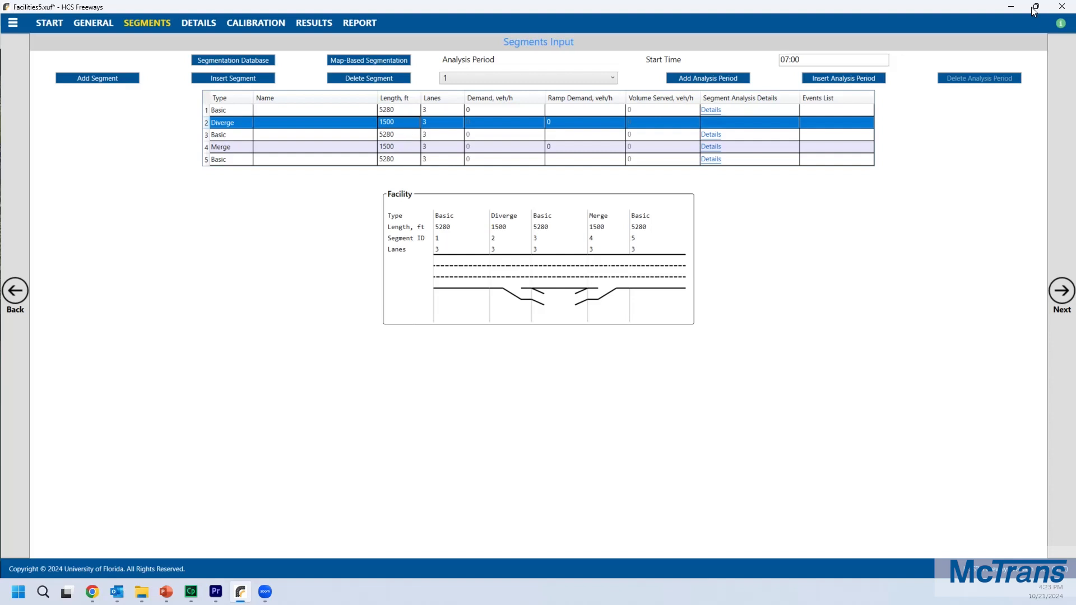
Step: Open Map-Based Segmentation and accept the one-way process notice
left_click(370, 64)
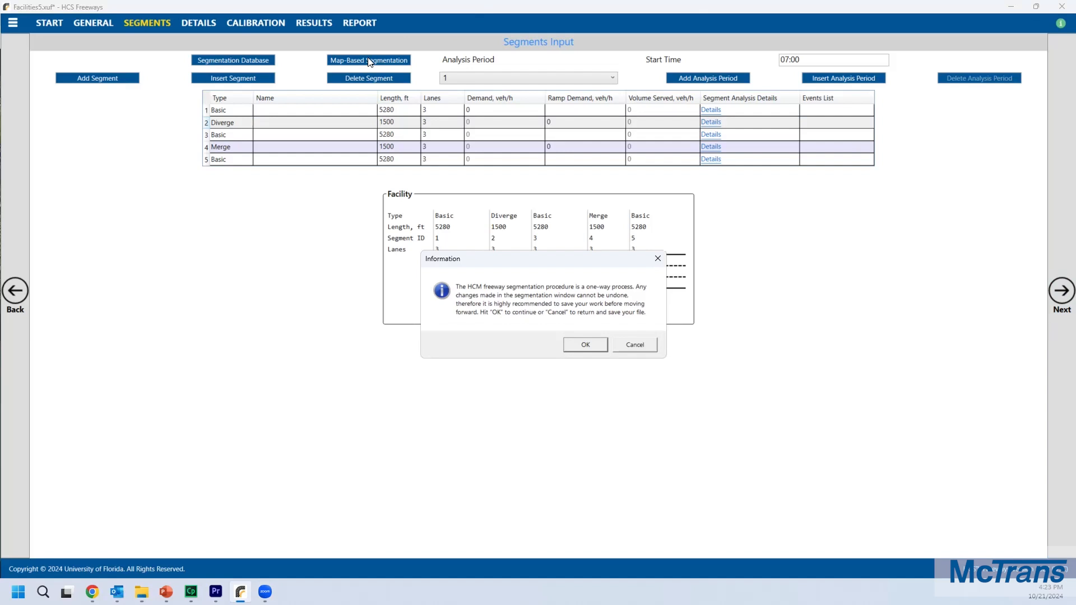
left_click(573, 345)
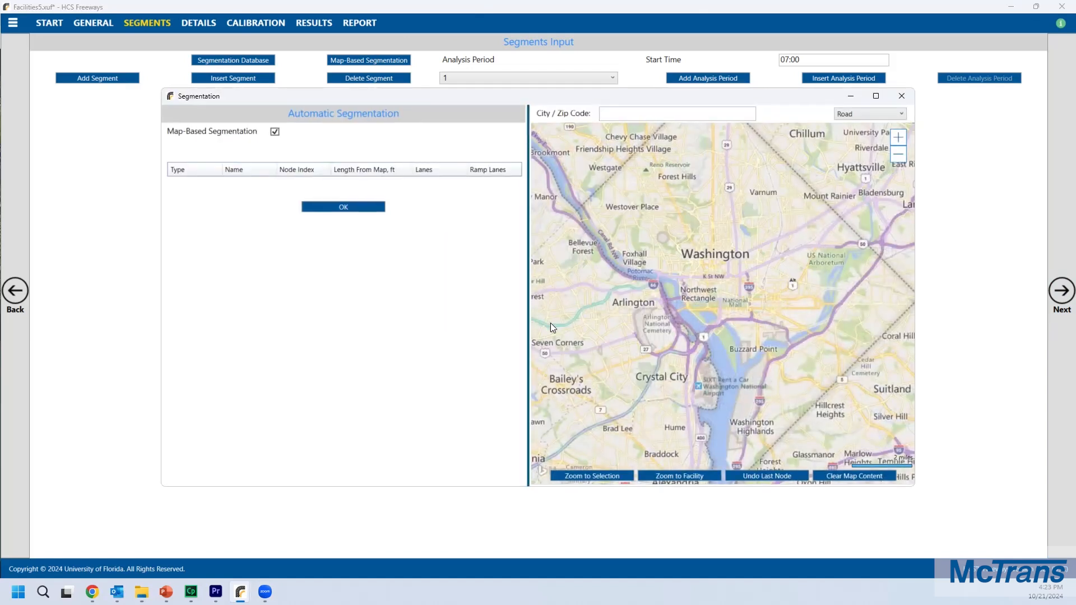
left_click_drag(585, 96, 660, 64)
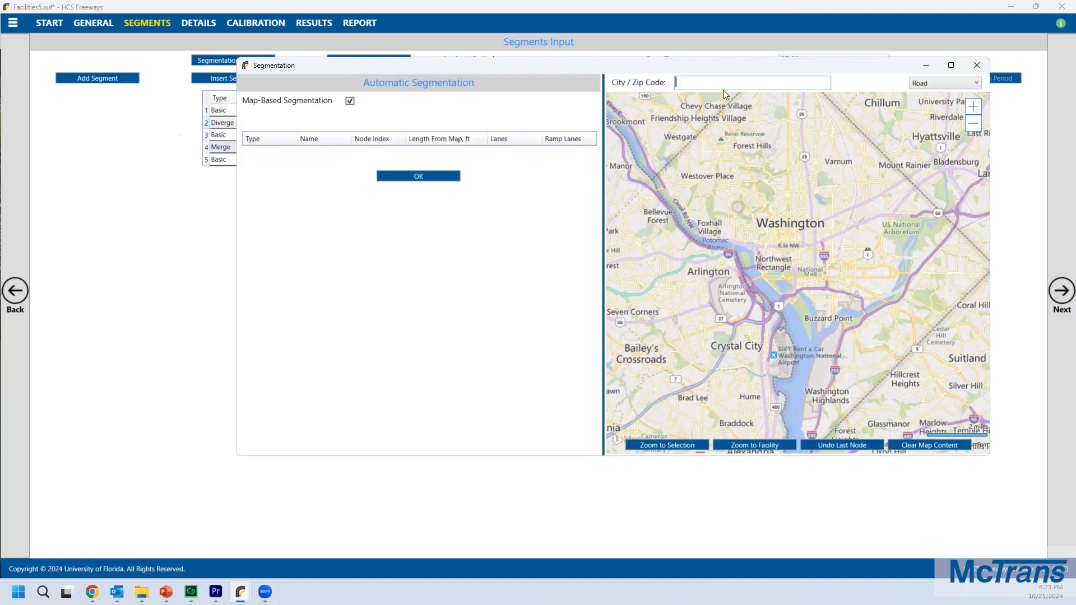
Step: Search the segmentation map for madison, wi and switch the map style to Aerial With Labels
type("madison, wi")
key("Return")
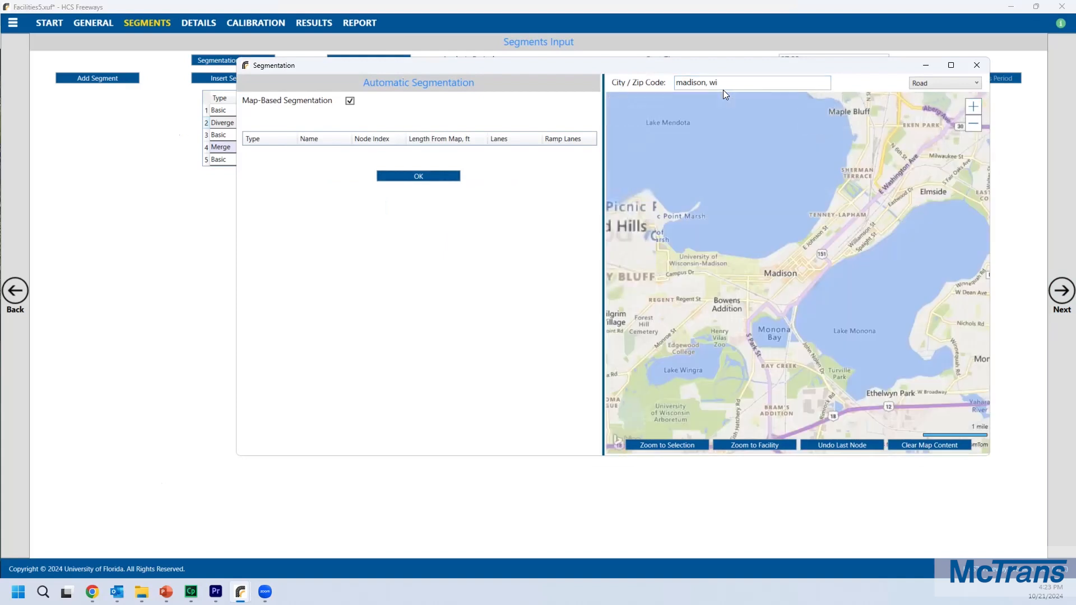
left_click(939, 83)
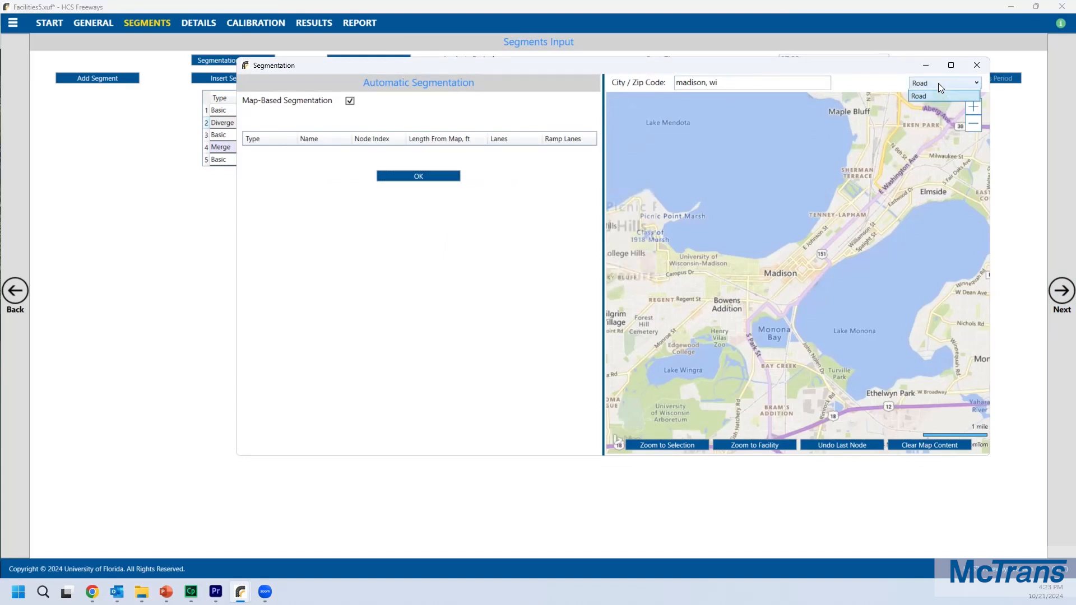
left_click(949, 95)
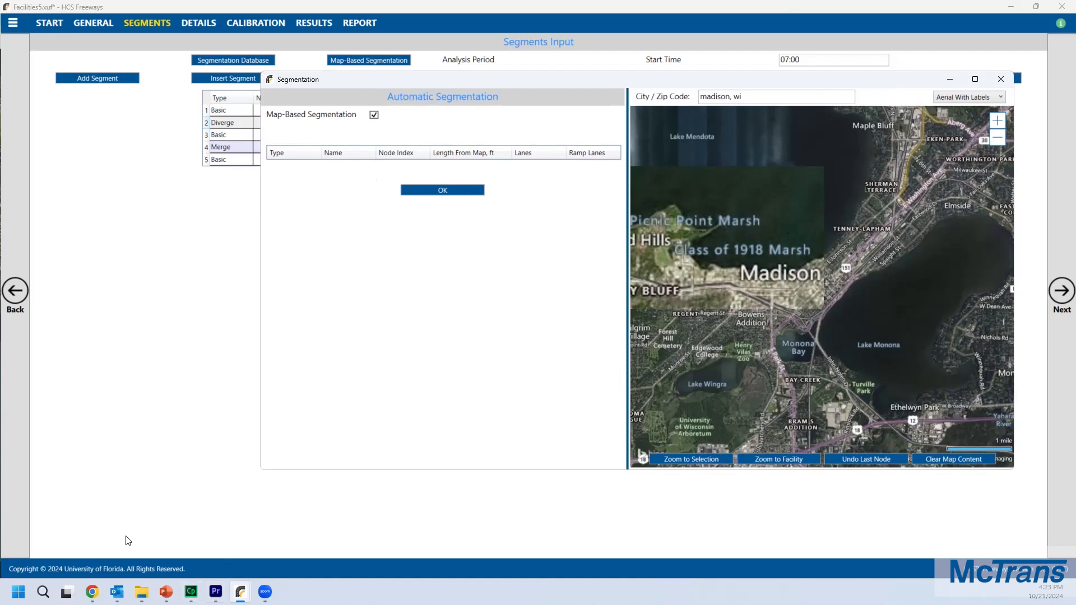
Step: Examine the Google Earth route markers to locate the facility's starting point on I-90
left_click(92, 591)
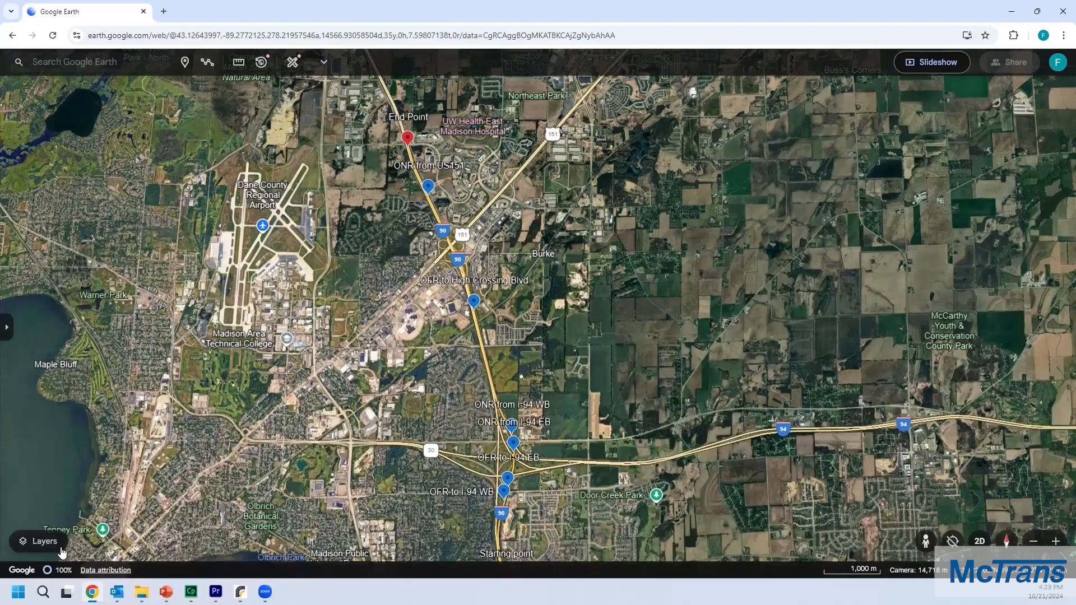
scroll(420, 307, "down", 1)
scroll(420, 307, "down", 5)
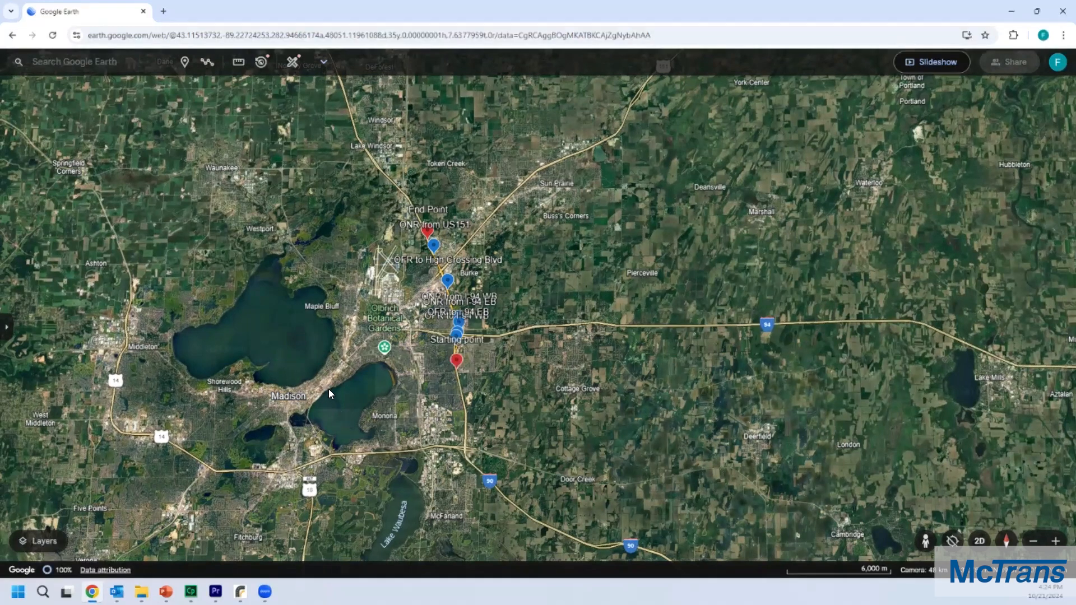
mouse_move(239, 592)
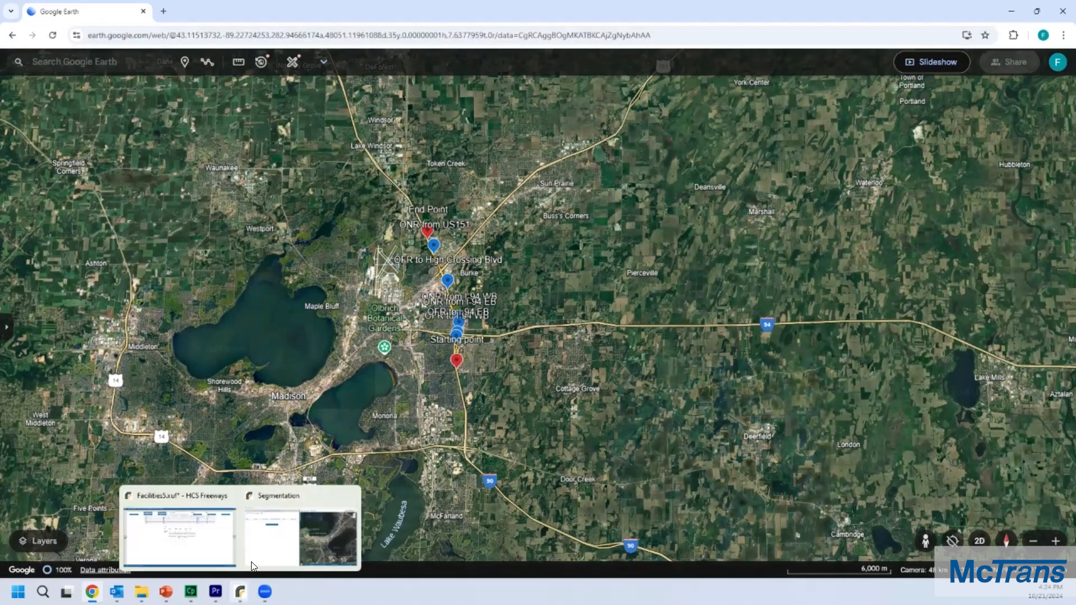
left_click(277, 523)
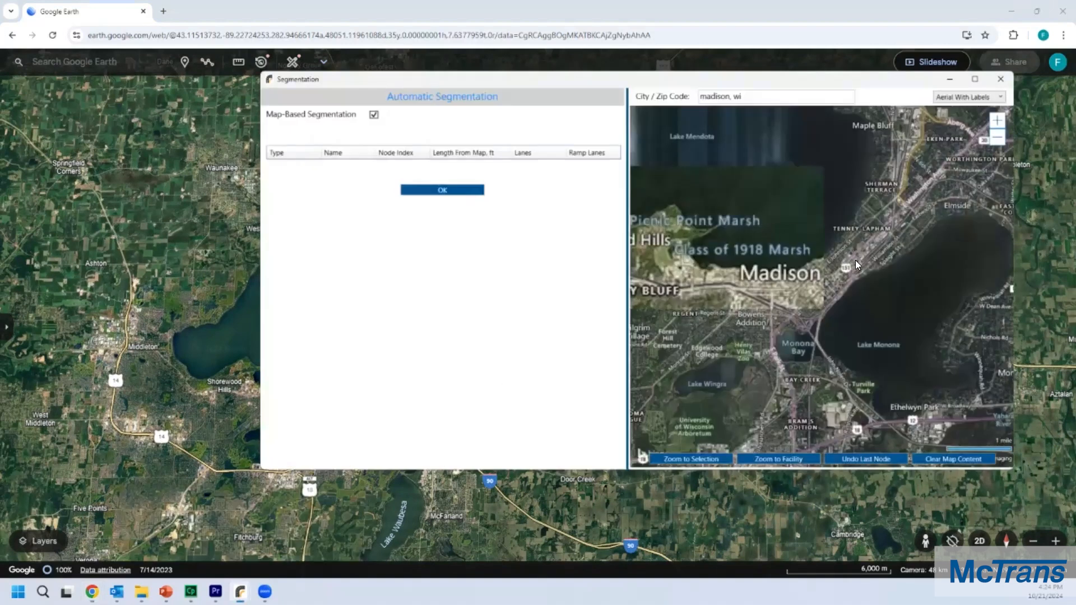
left_click_drag(895, 83, 905, 53)
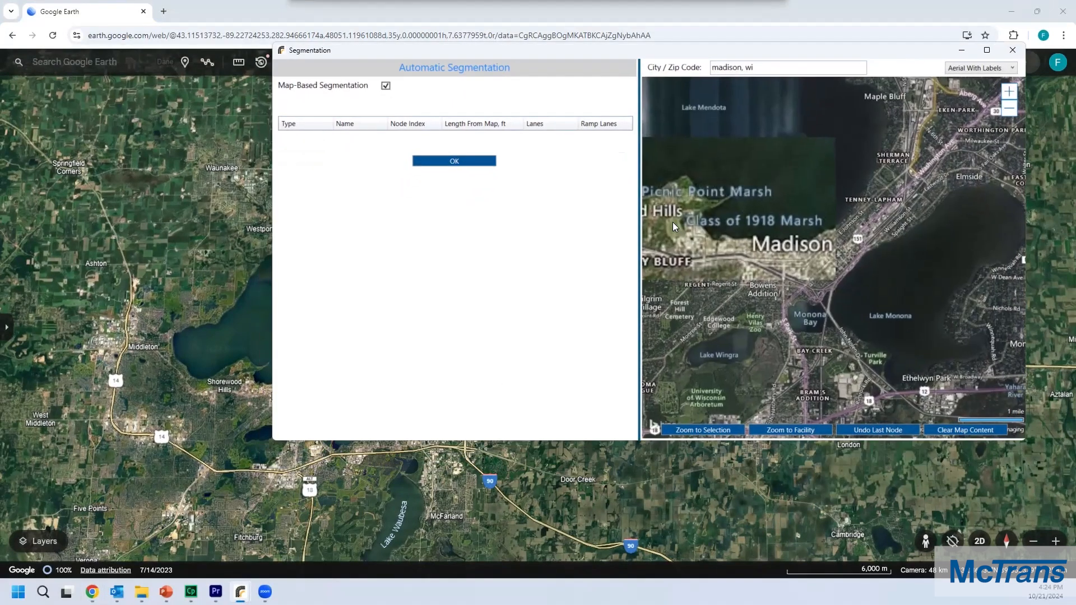
left_click_drag(900, 229, 804, 242)
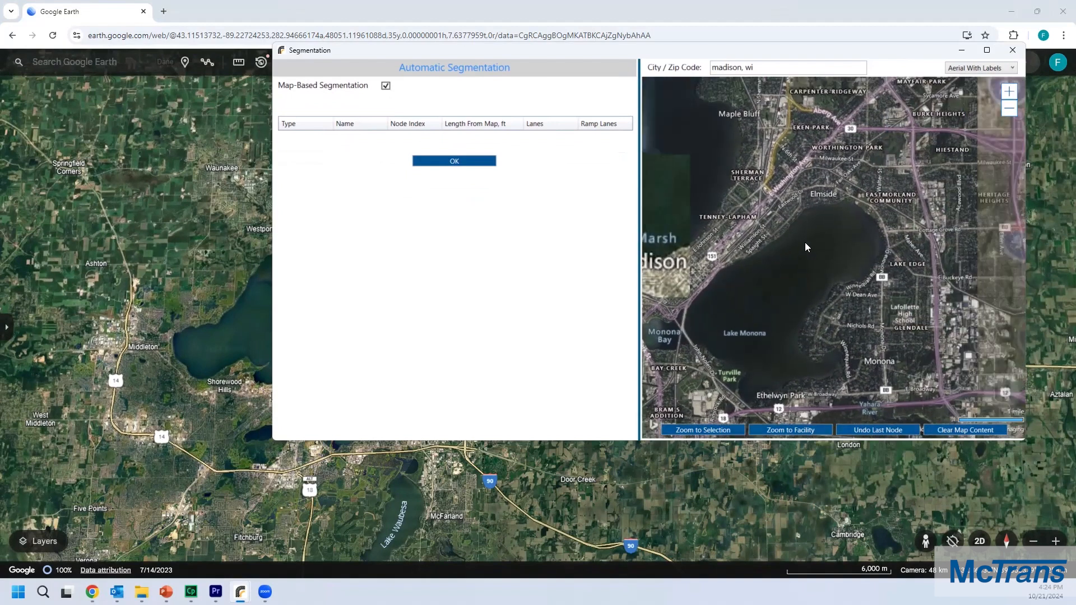
left_click_drag(971, 239, 861, 243)
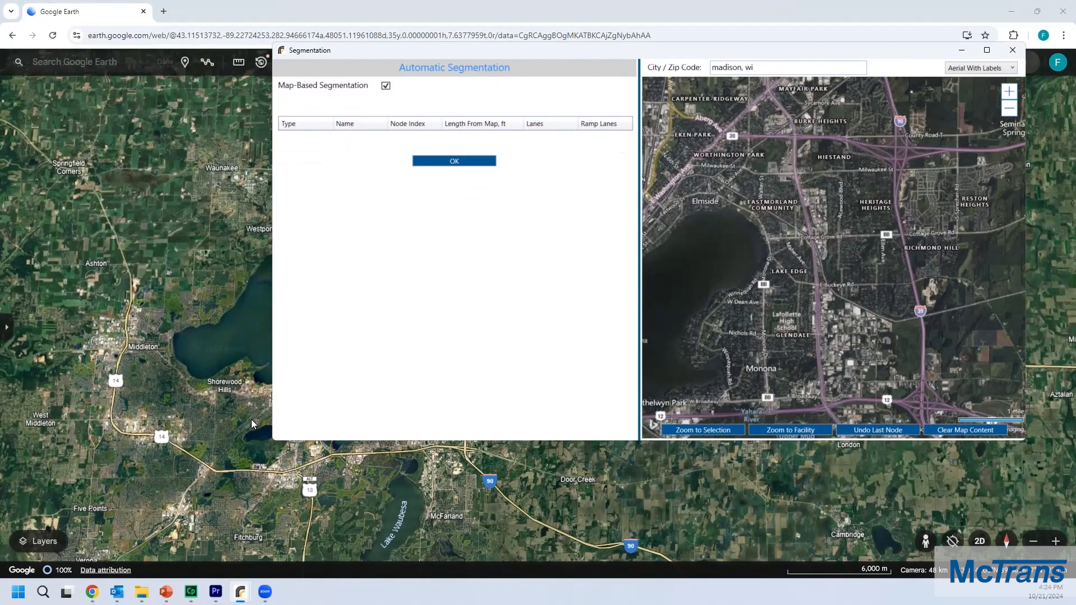
left_click_drag(661, 516, 308, 490)
scroll(173, 390, "up", 2)
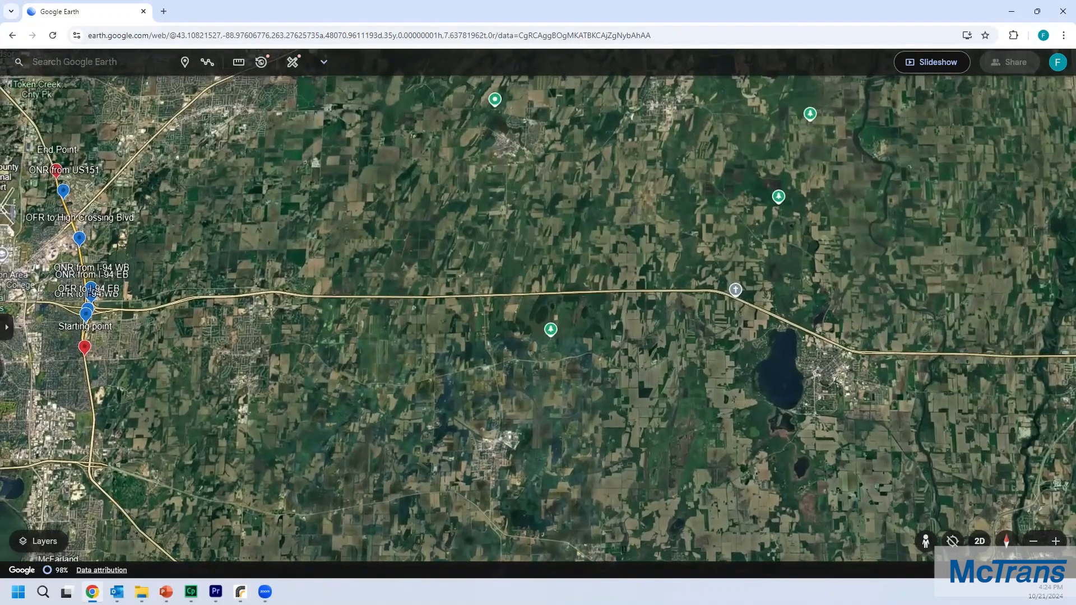
key("alt+Tab")
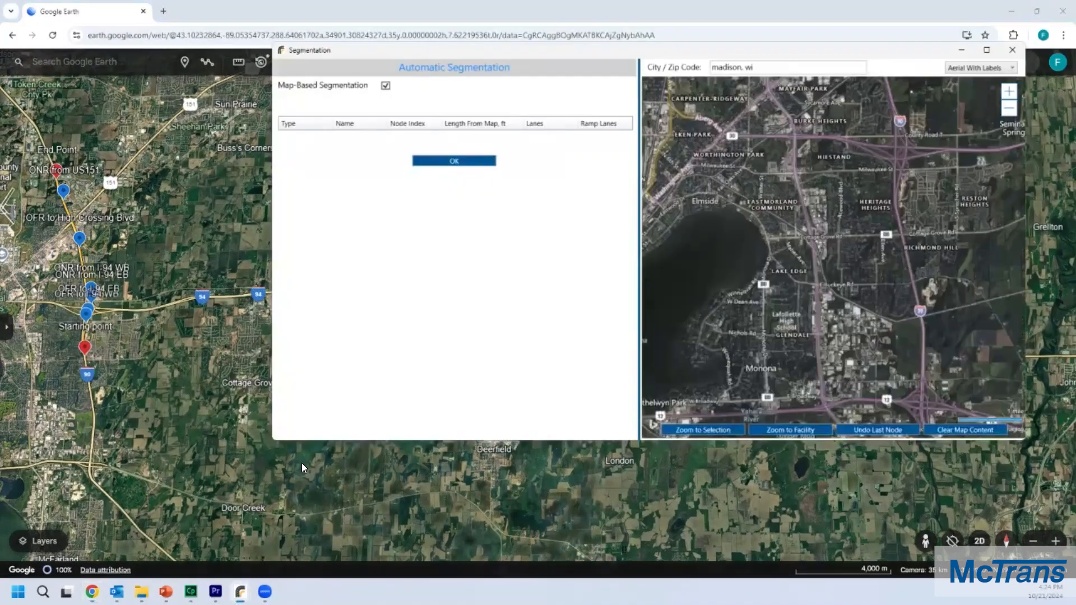
left_click_drag(660, 52, 665, 95)
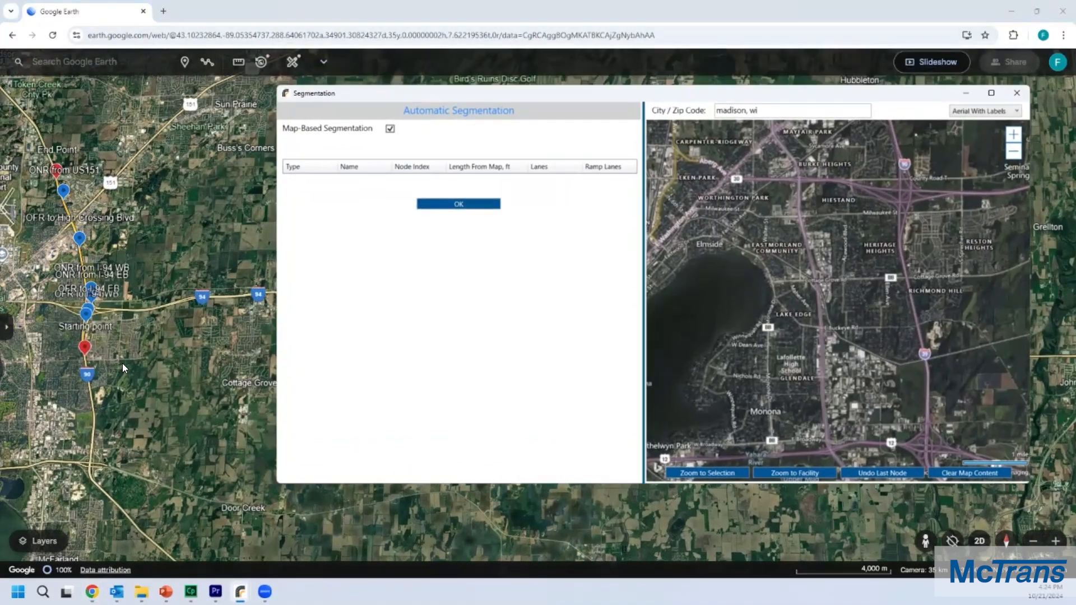
scroll(89, 368, "up", 5)
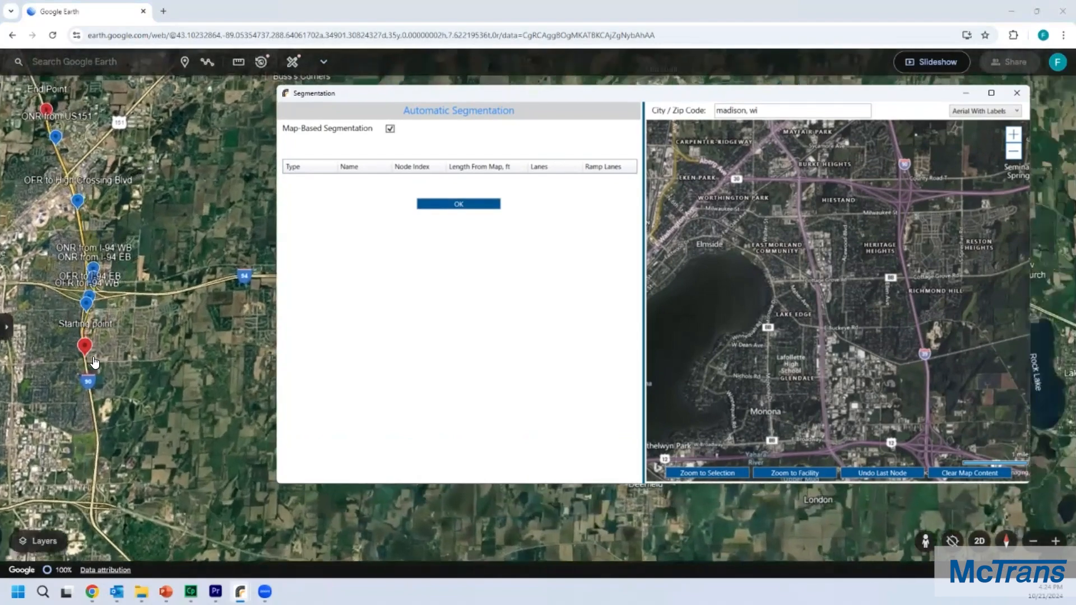
scroll(95, 363, "up", 2)
left_click_drag(94, 363, 156, 351)
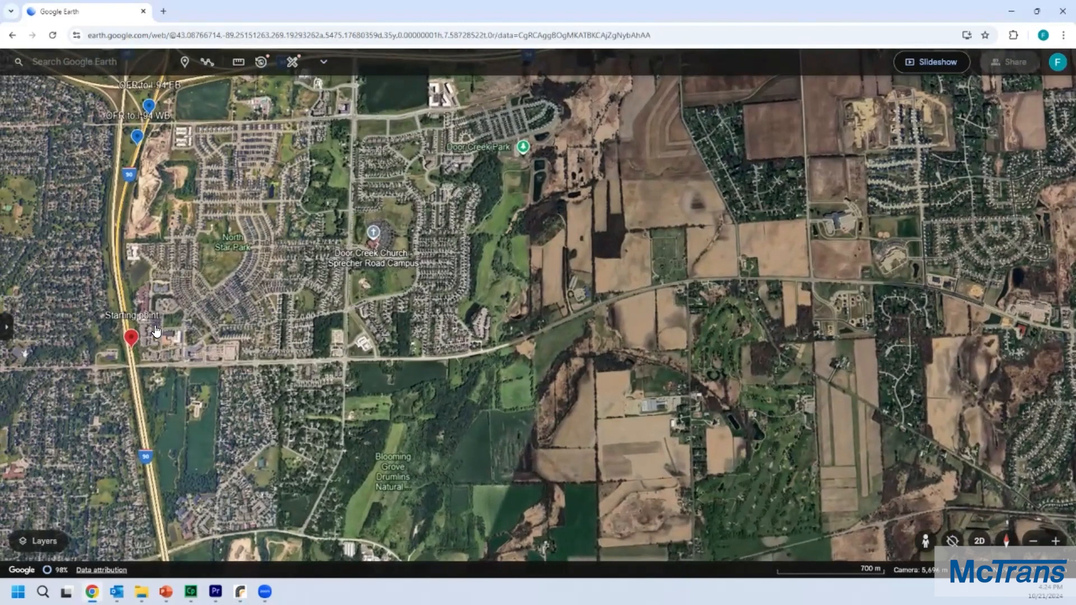
key("alt+Tab")
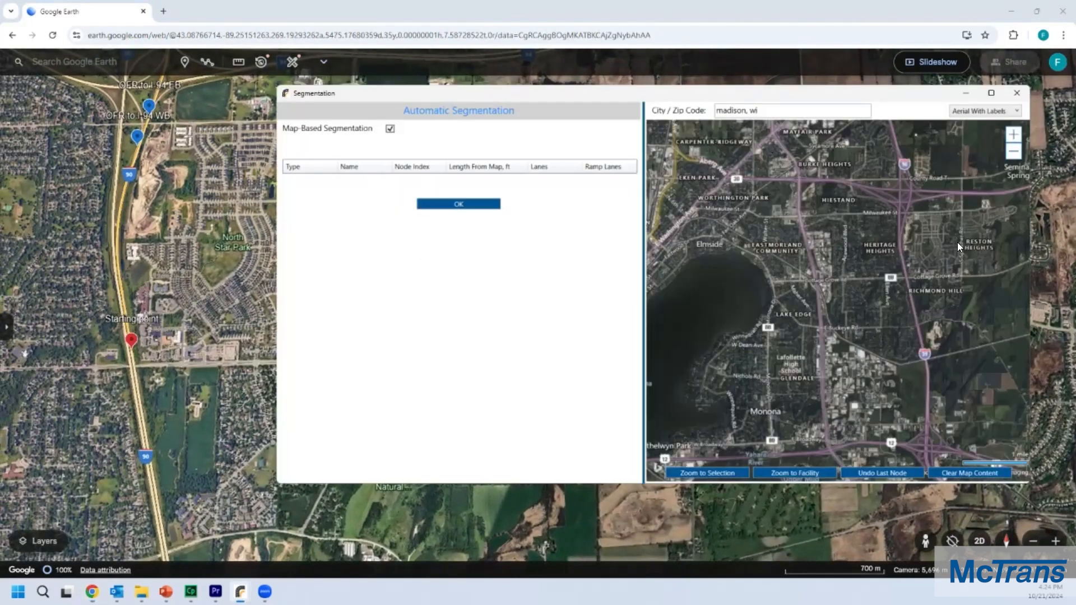
Step: Add a freeway node on I-90 just north of Cottage Grove Rd on the segmentation map
scroll(925, 318, "up", 1)
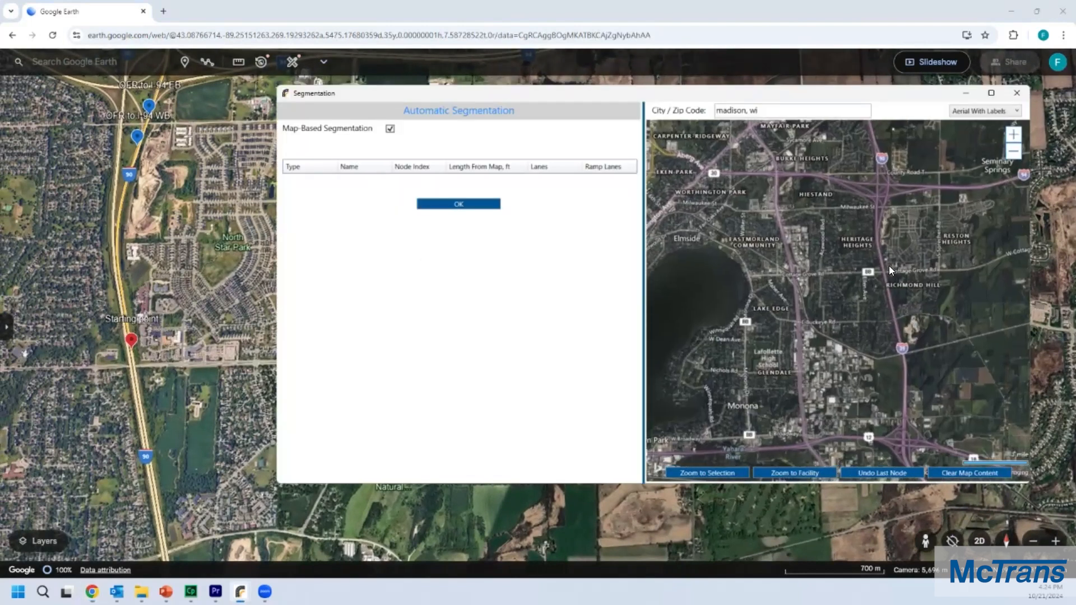
scroll(889, 266, "up", 1)
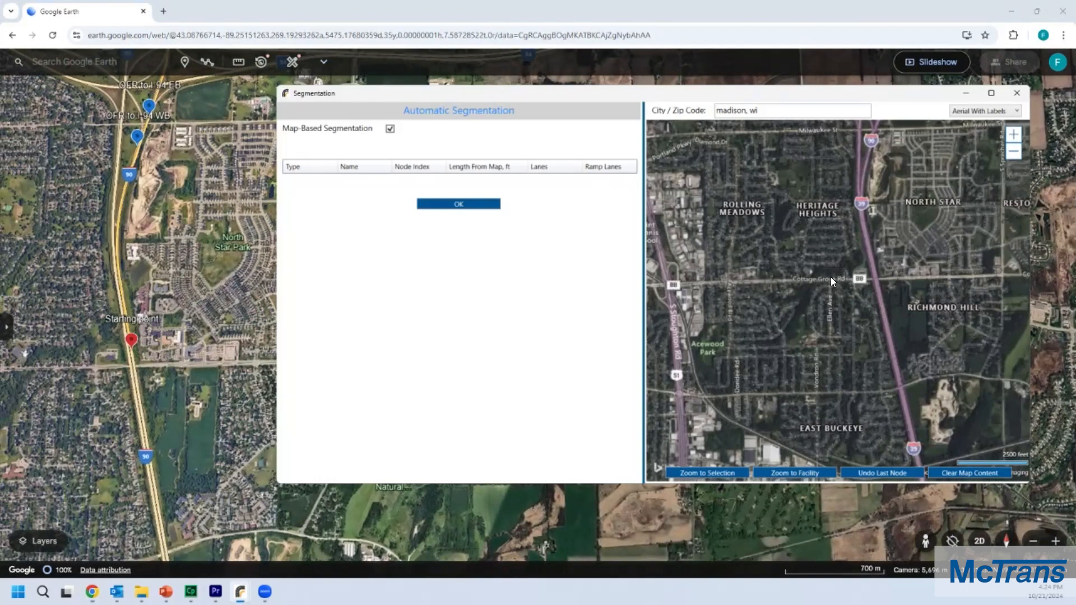
scroll(828, 278, "up", 1)
left_click_drag(905, 269, 814, 278)
scroll(814, 264, "up", 2)
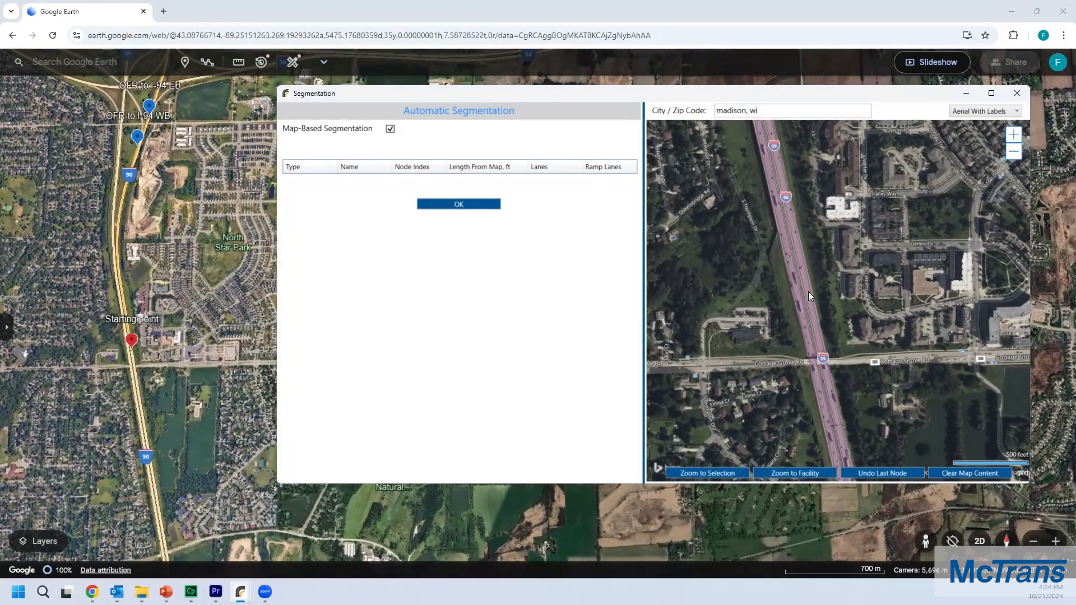
right_click(809, 292)
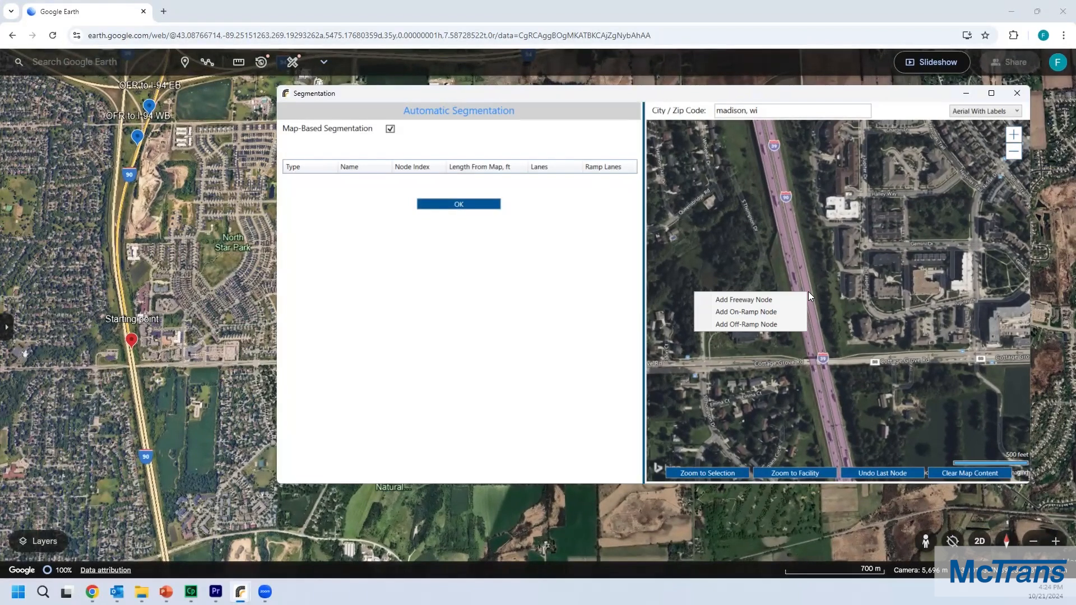
left_click(782, 301)
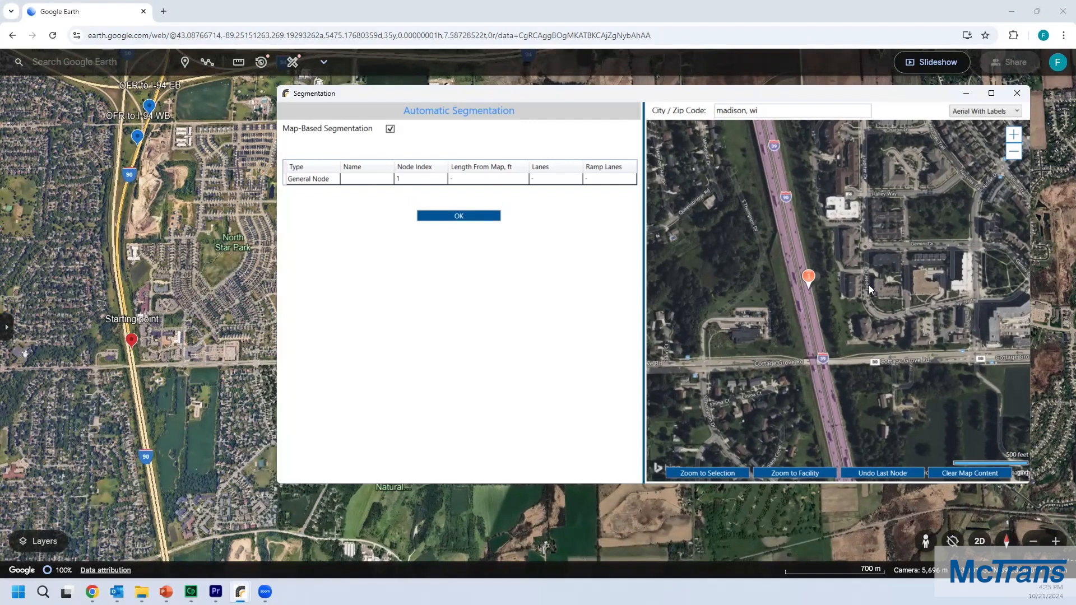
Step: Survey the I-90 corridor around the first node on the segmentation map
left_click_drag(869, 289, 880, 308)
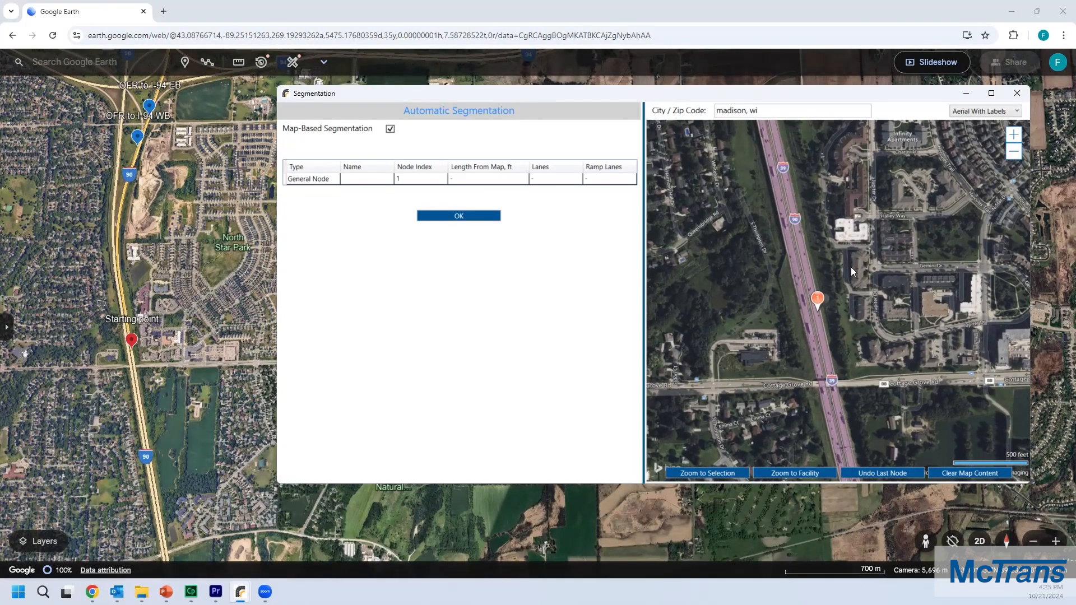
scroll(851, 266, "down", 2)
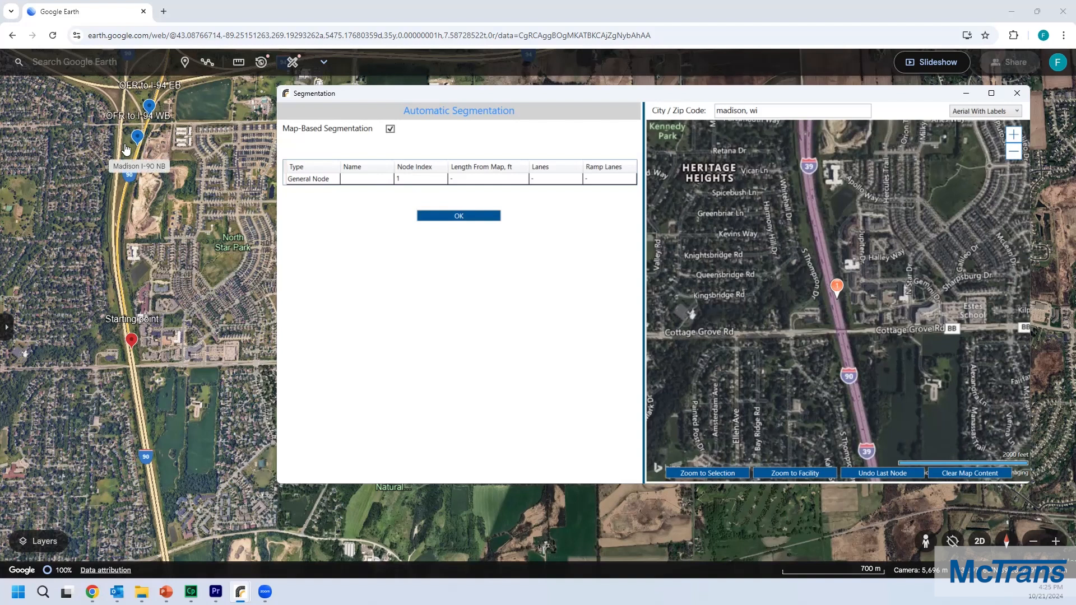
left_click_drag(846, 98, 848, 94)
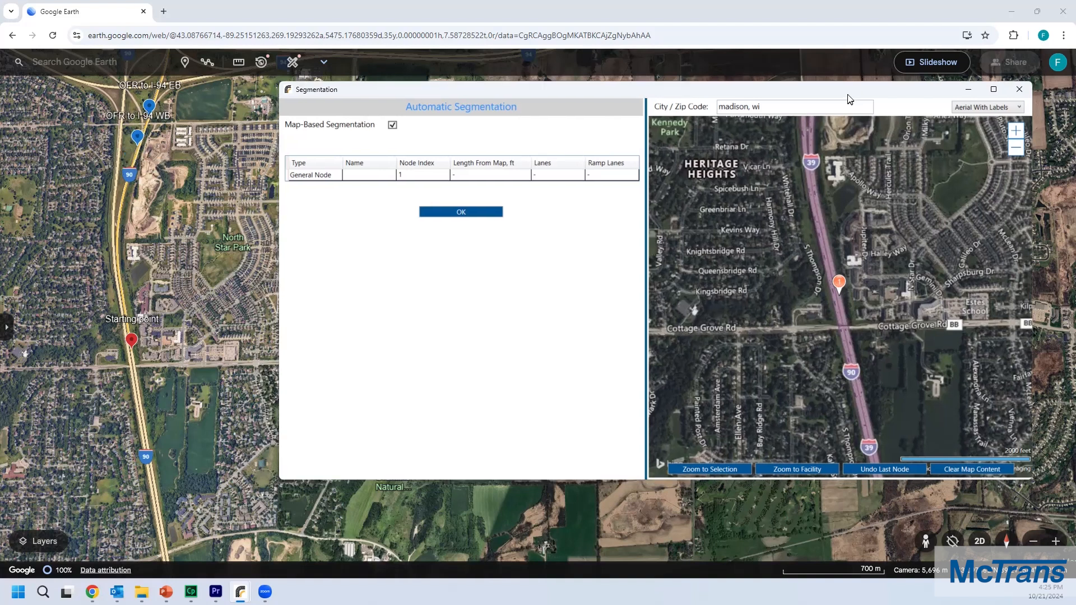
Step: Examine the I-90 corridor north of the first node on the segmentation map and the off-ramp markers in Google Earth
left_click_drag(861, 178, 850, 254)
scroll(855, 195, "down", 1)
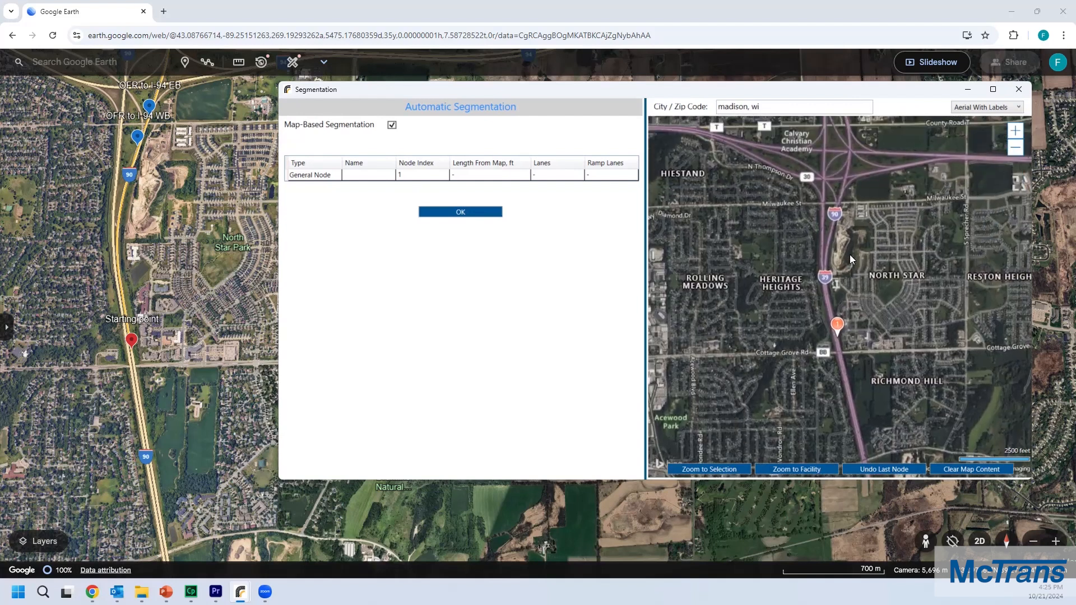
scroll(843, 211, "up", 2)
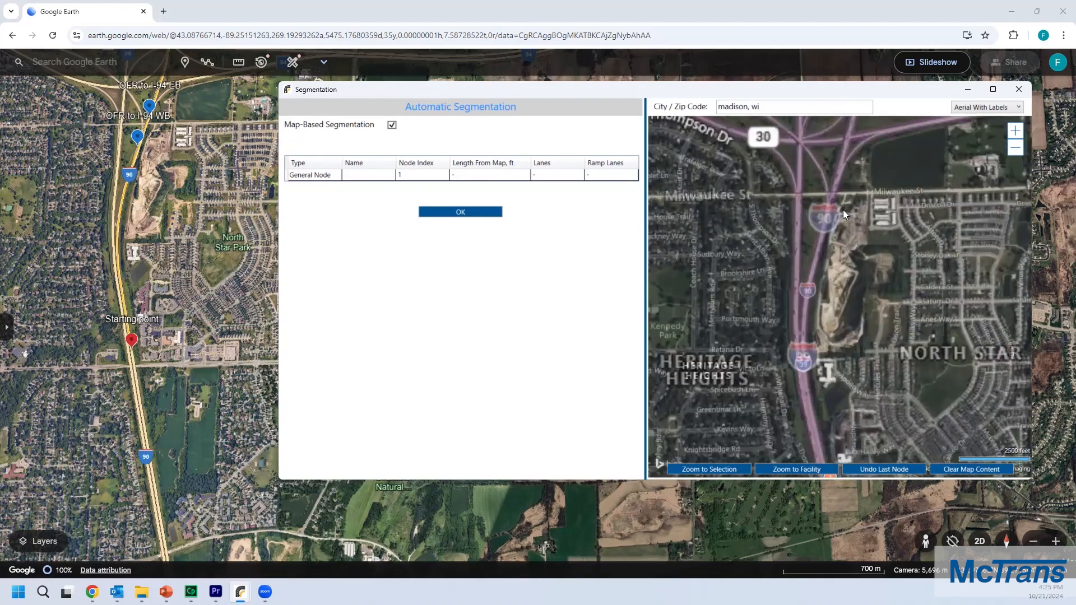
left_click(173, 256)
left_click_drag(173, 256, 189, 334)
left_click_drag(176, 225, 217, 300)
scroll(192, 289, "up", 3)
scroll(192, 289, "up", 3)
Step: Add an off-ramp node on I-90 northbound just south of Milwaukee St, matching the OFR to I-94 WB marker
key("alt+Tab")
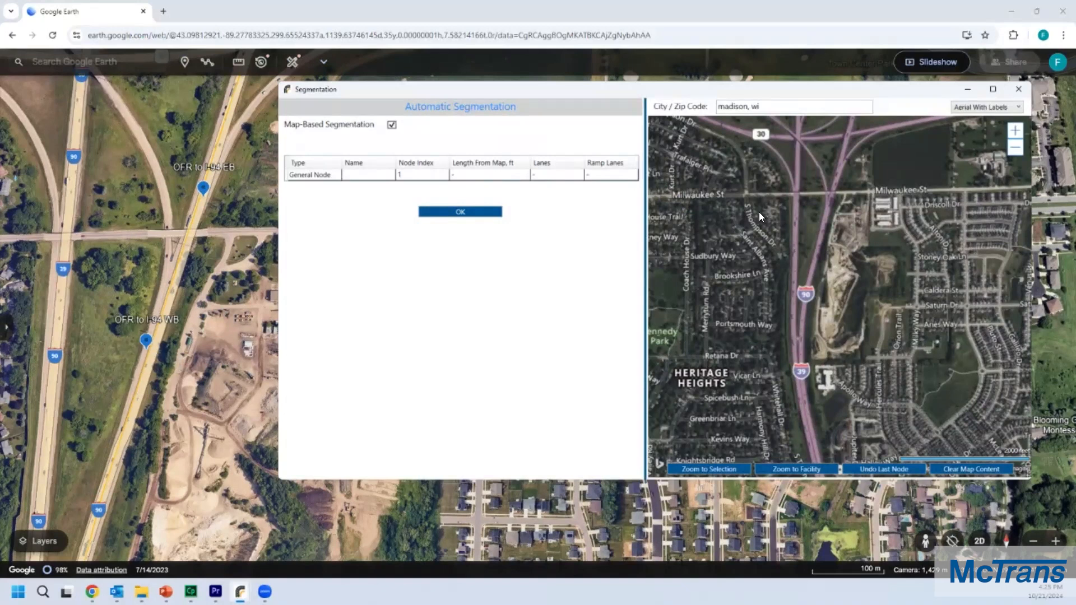
scroll(829, 227, "up", 1)
scroll(835, 229, "up", 1)
scroll(822, 227, "up", 2)
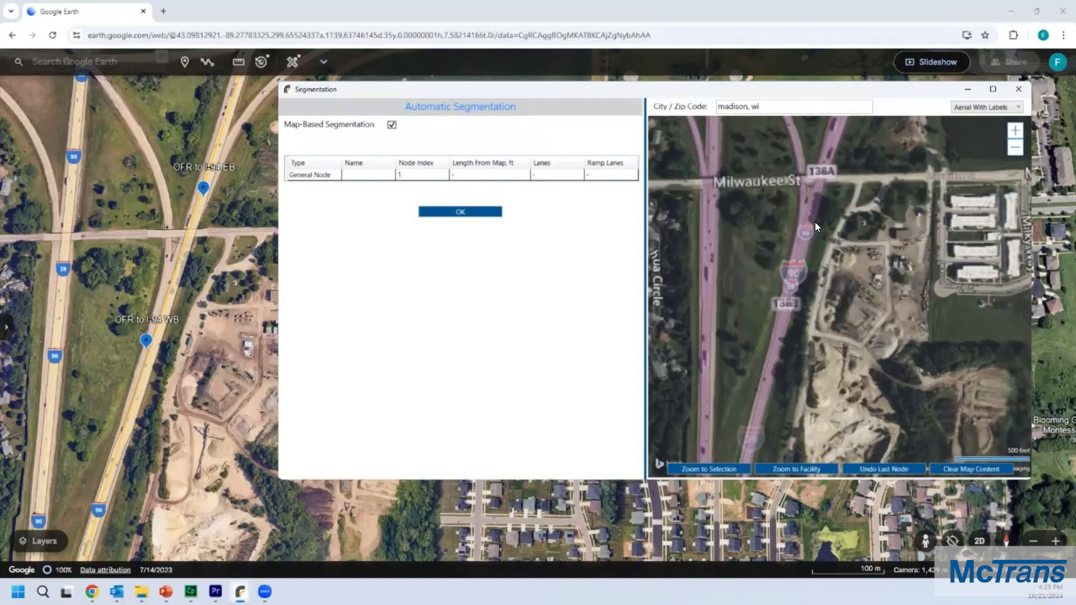
scroll(799, 286, "up", 1)
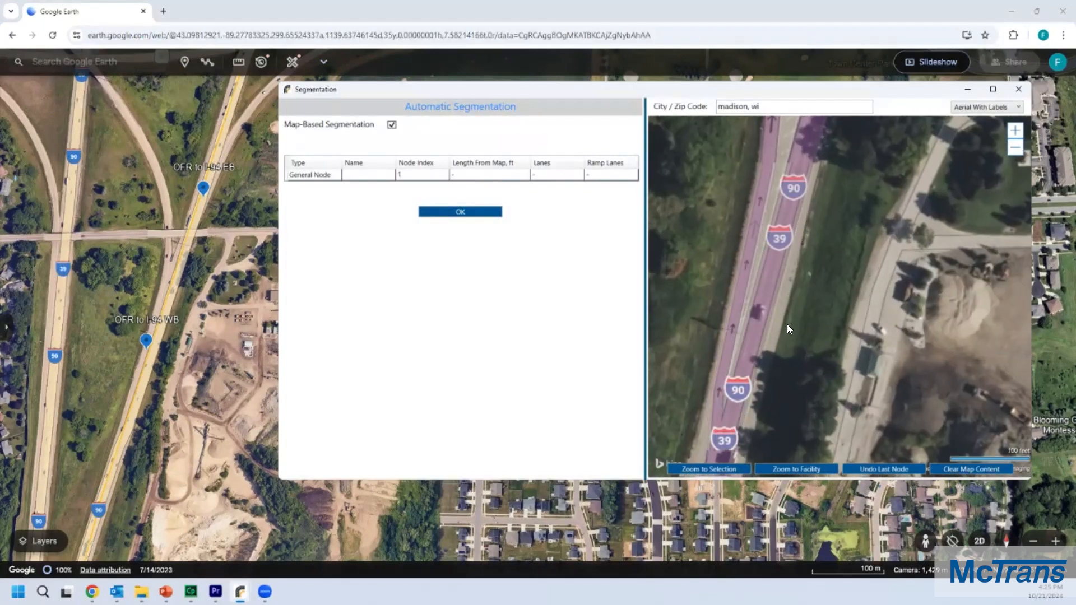
scroll(785, 336, "up", 2)
left_click_drag(798, 311, 804, 278)
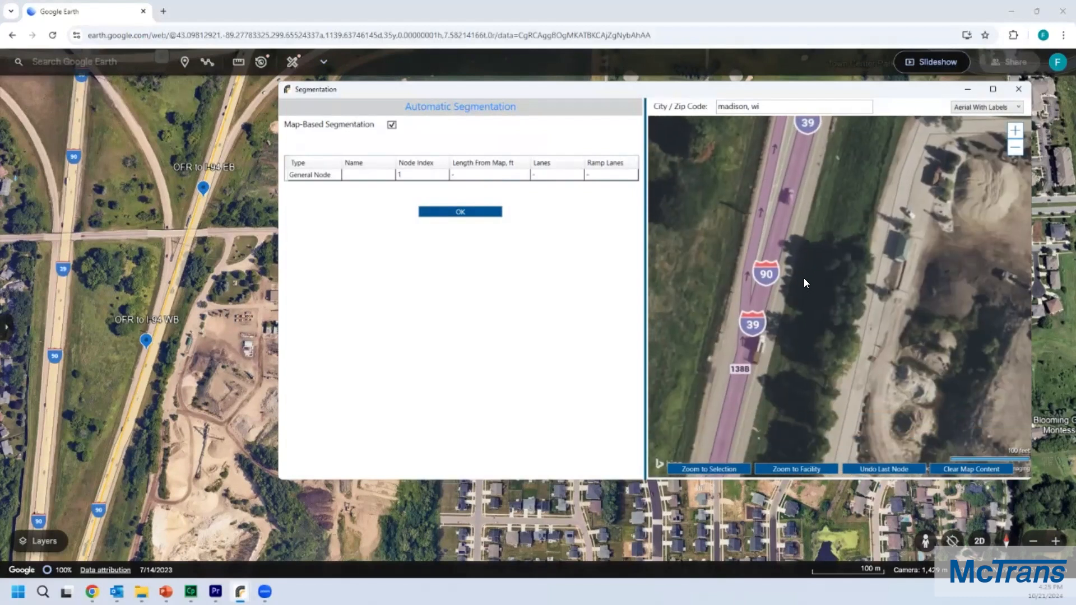
scroll(773, 279, "up", 1)
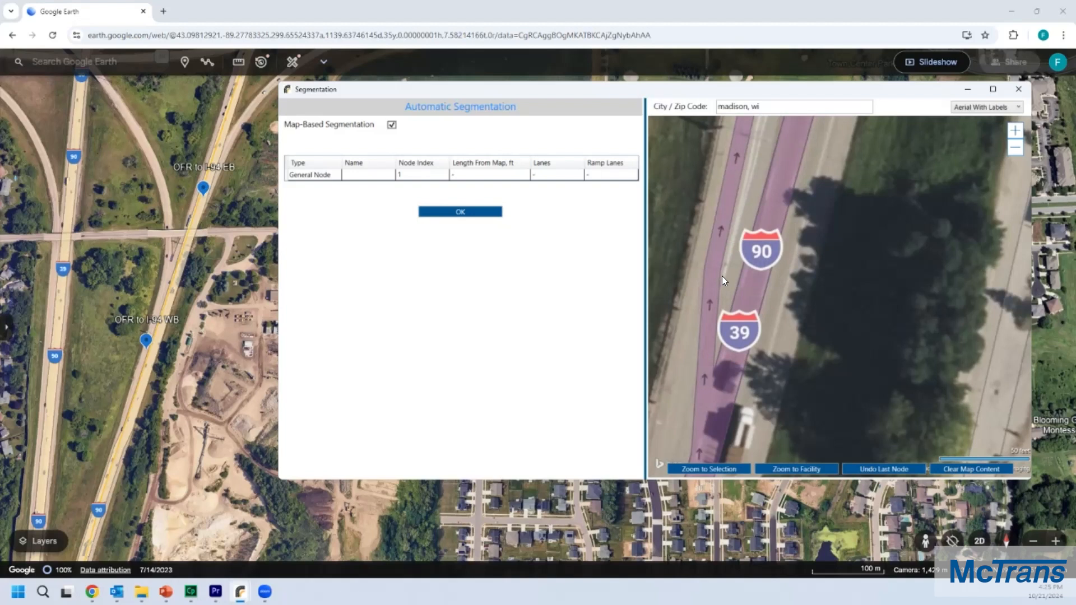
right_click(756, 291)
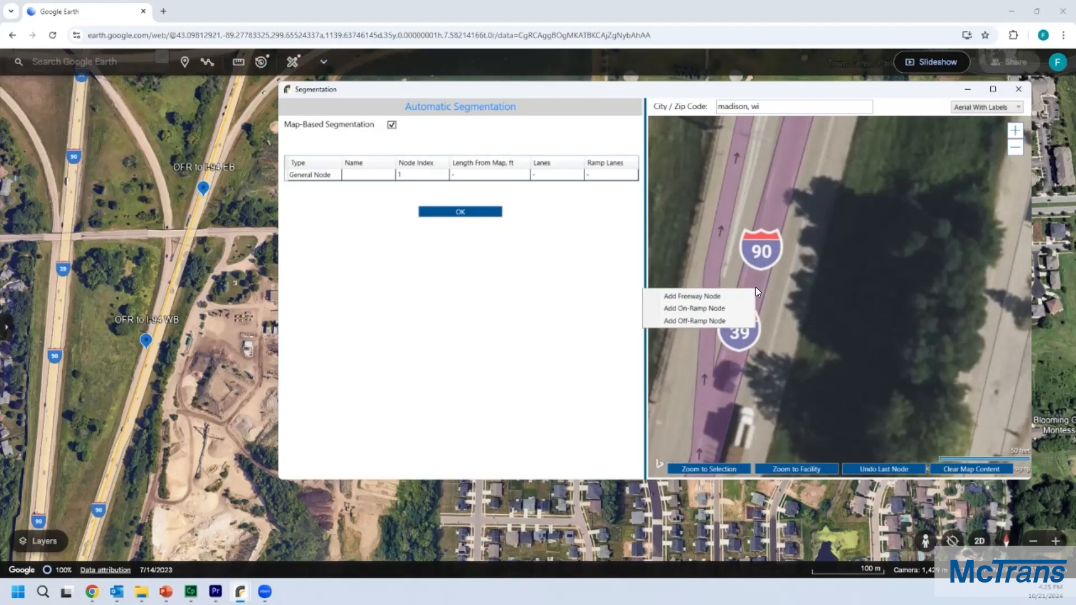
left_click(697, 319)
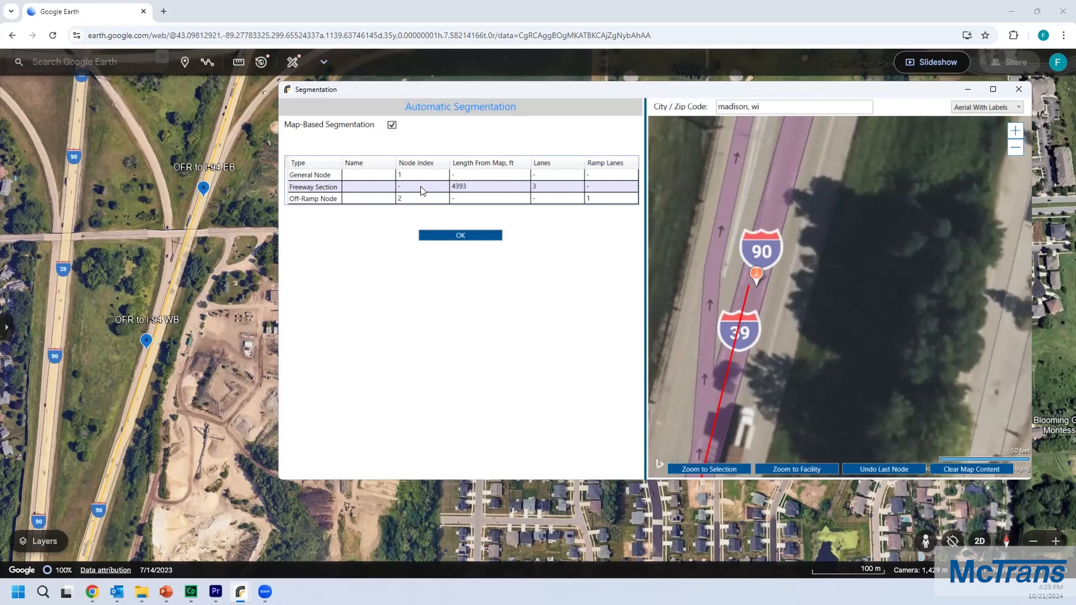
Step: Add a second off-ramp node on I-90 northbound just north of Milwaukee St, matching the OFR to I-94 EB marker
left_click_drag(492, 91, 499, 91)
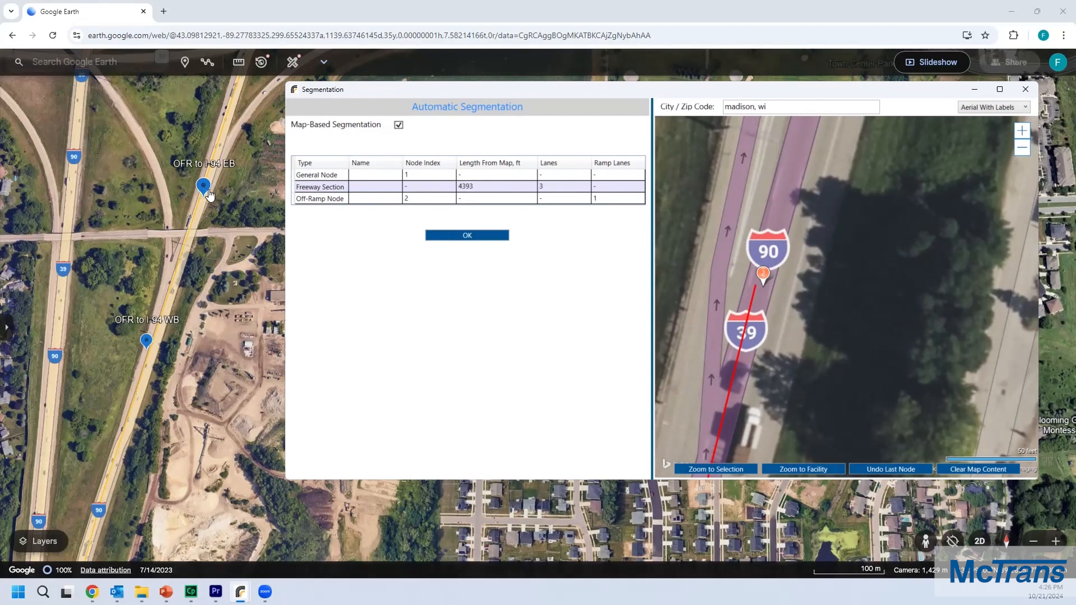
scroll(804, 231, "down", 3)
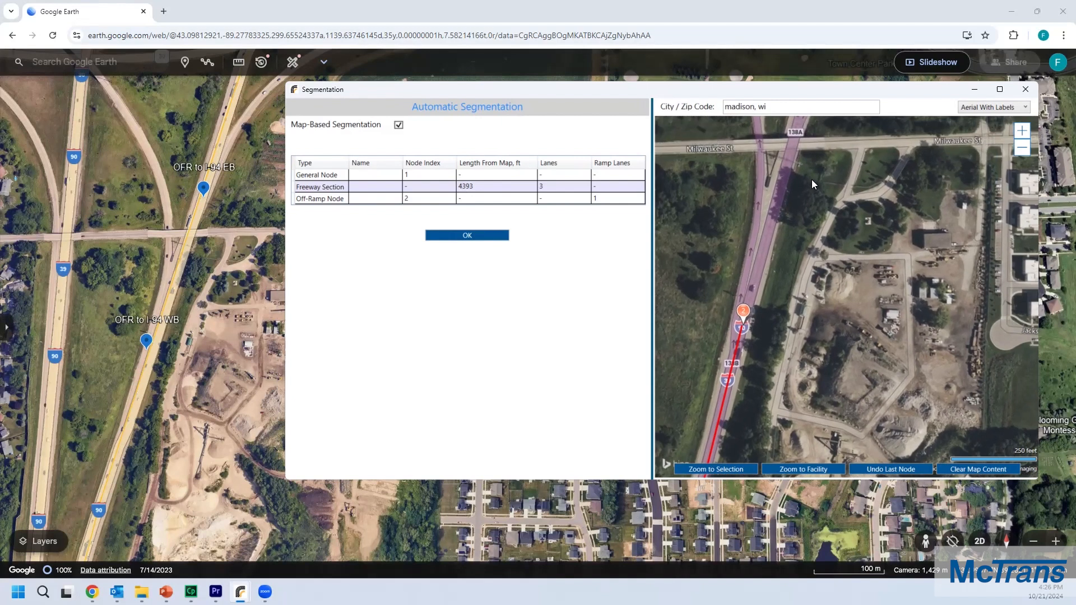
left_click_drag(812, 180, 789, 263)
scroll(792, 188, "up", 2)
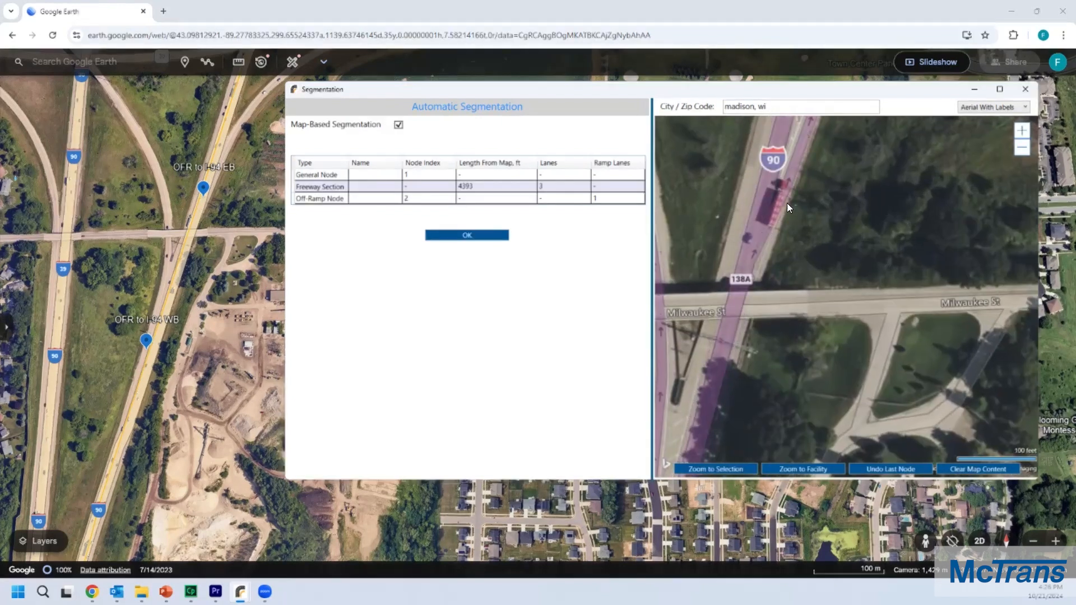
left_click_drag(800, 194, 805, 216)
scroll(805, 213, "up", 2)
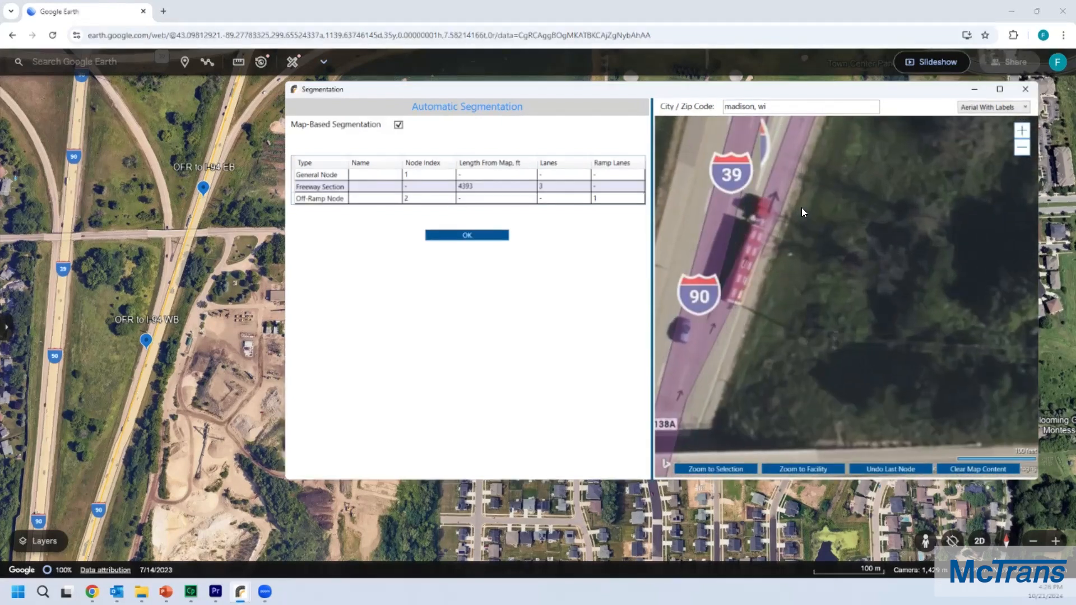
scroll(787, 233, "up", 2)
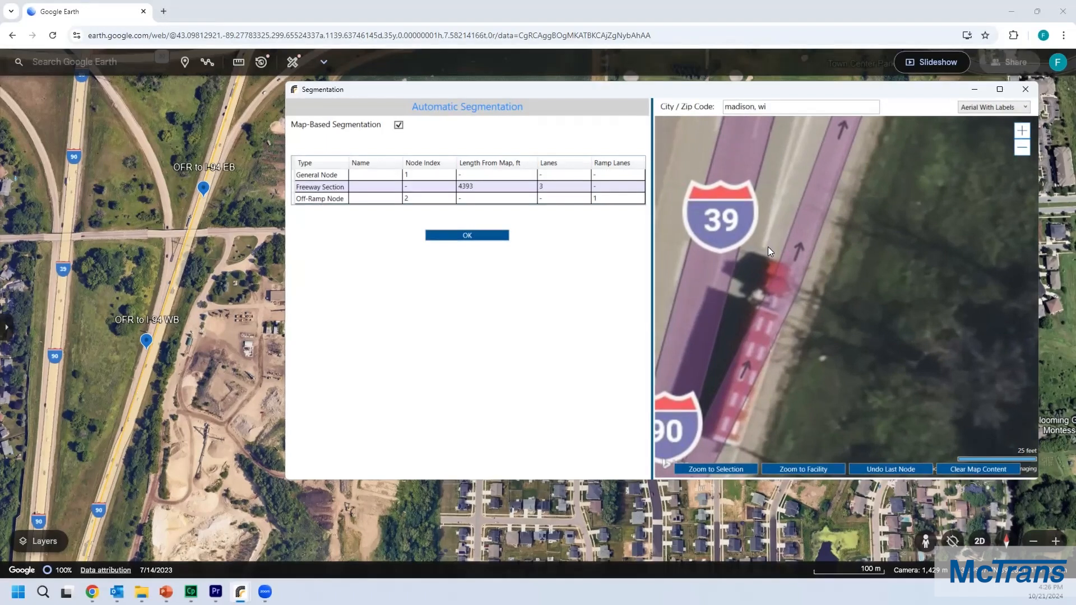
right_click(797, 263)
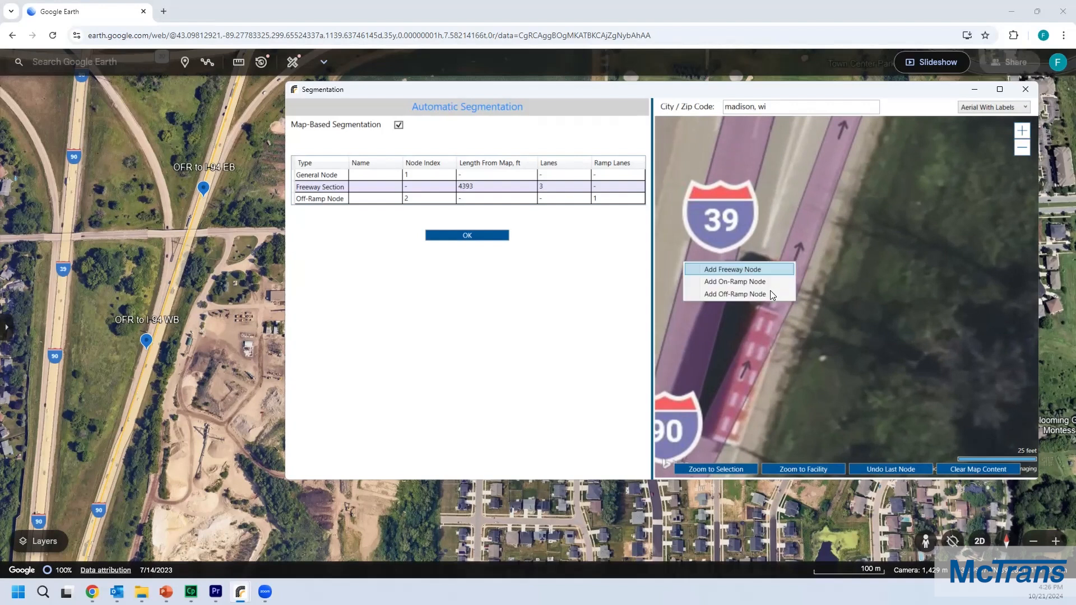
left_click(768, 293)
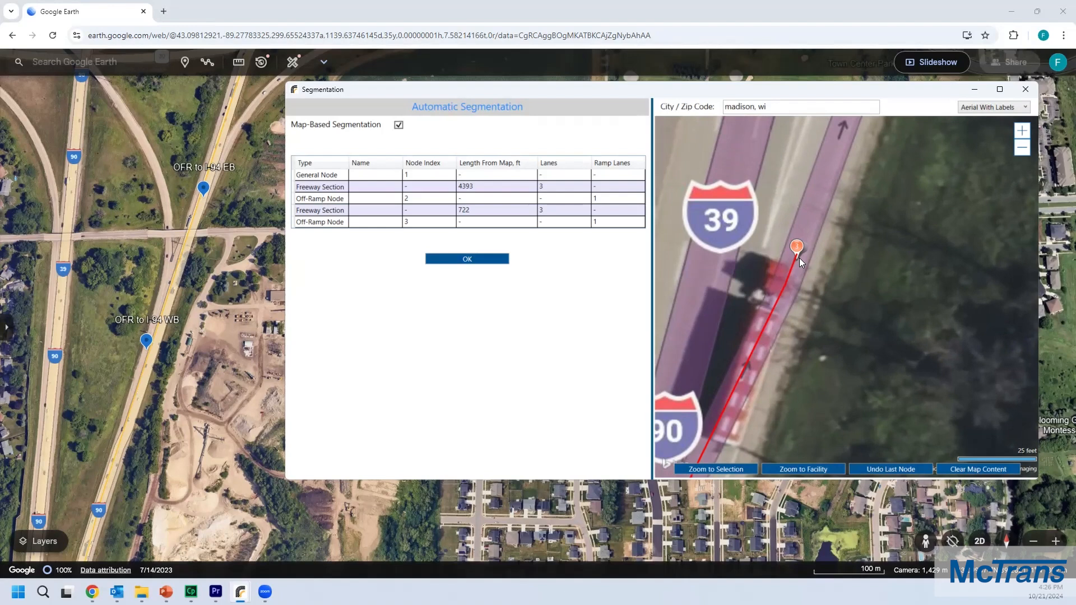
Step: Add an on-ramp node on I-90 northbound north of the I-94 interchange, matching the ONR from I-94 EB marker
left_click(203, 228)
left_click_drag(231, 148, 187, 397)
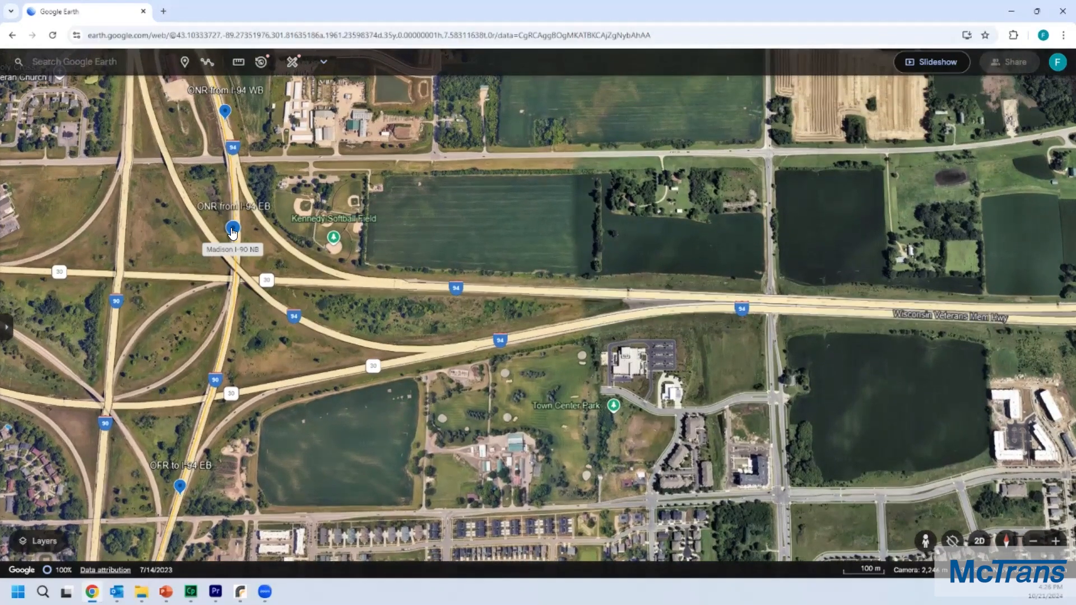
key("alt+Tab")
scroll(837, 189, "down", 3)
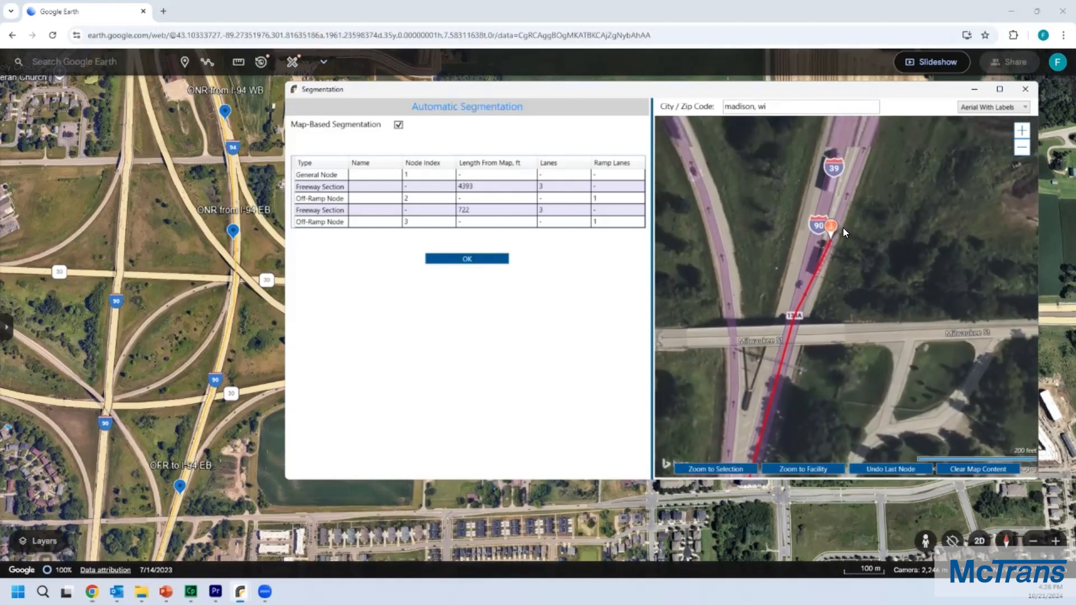
scroll(839, 179, "down", 2)
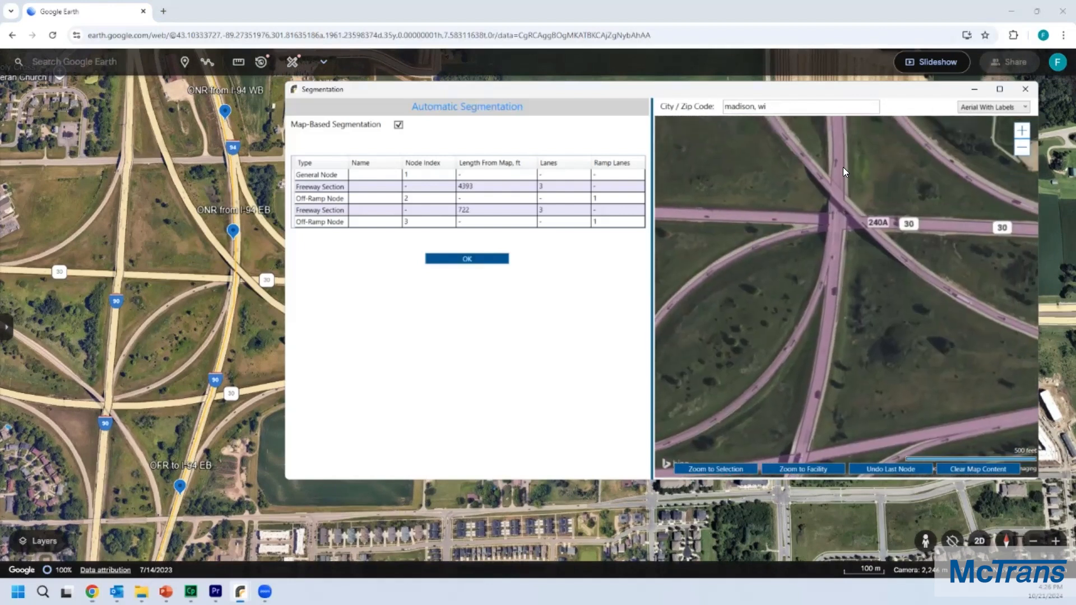
scroll(838, 170, "up", 3)
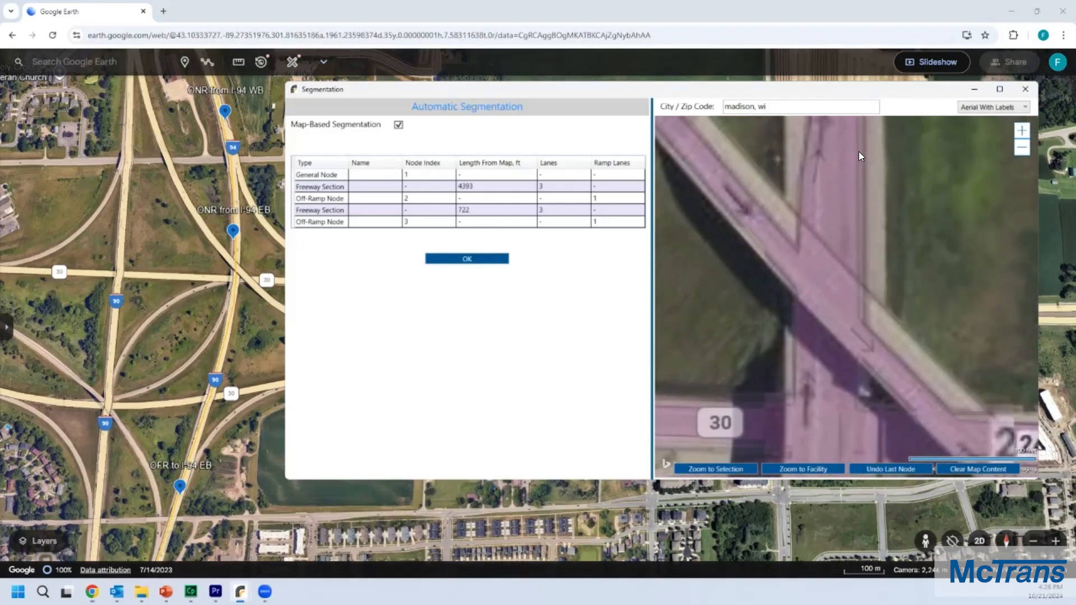
scroll(859, 185, "up", 2)
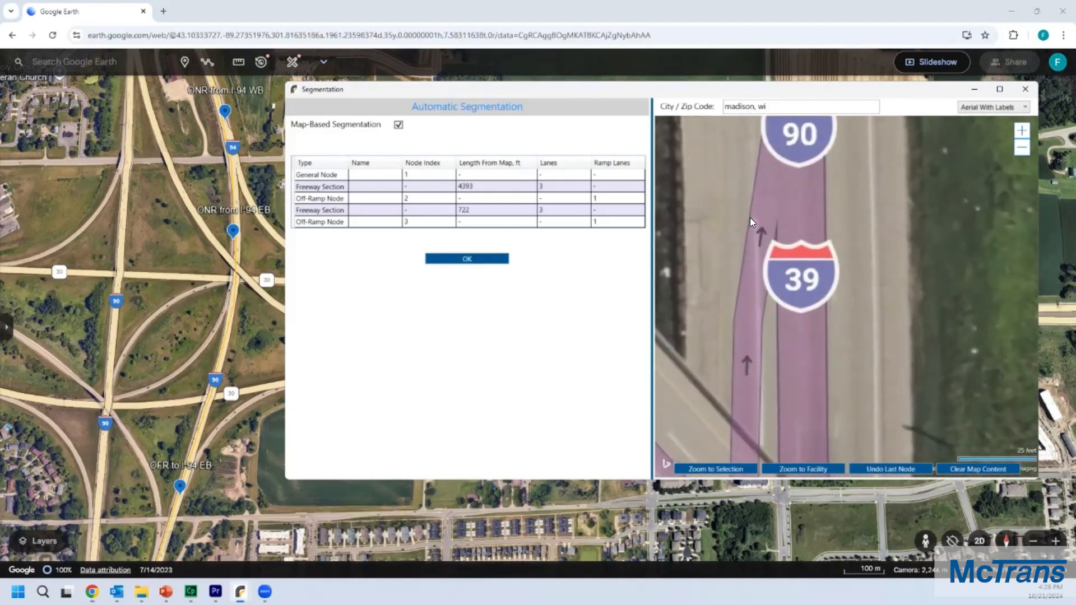
right_click(809, 223)
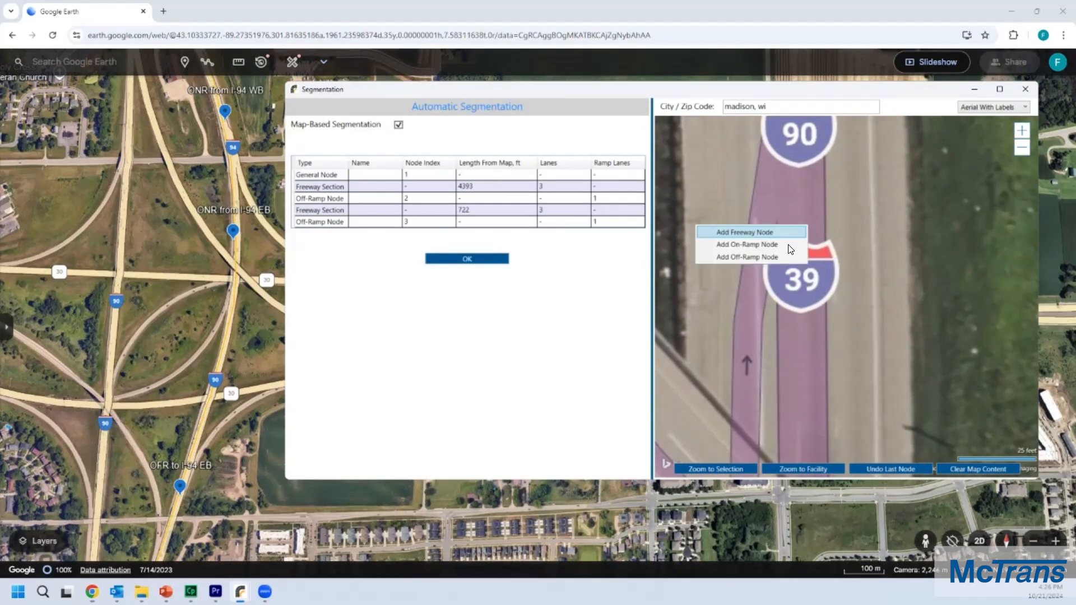
left_click(788, 244)
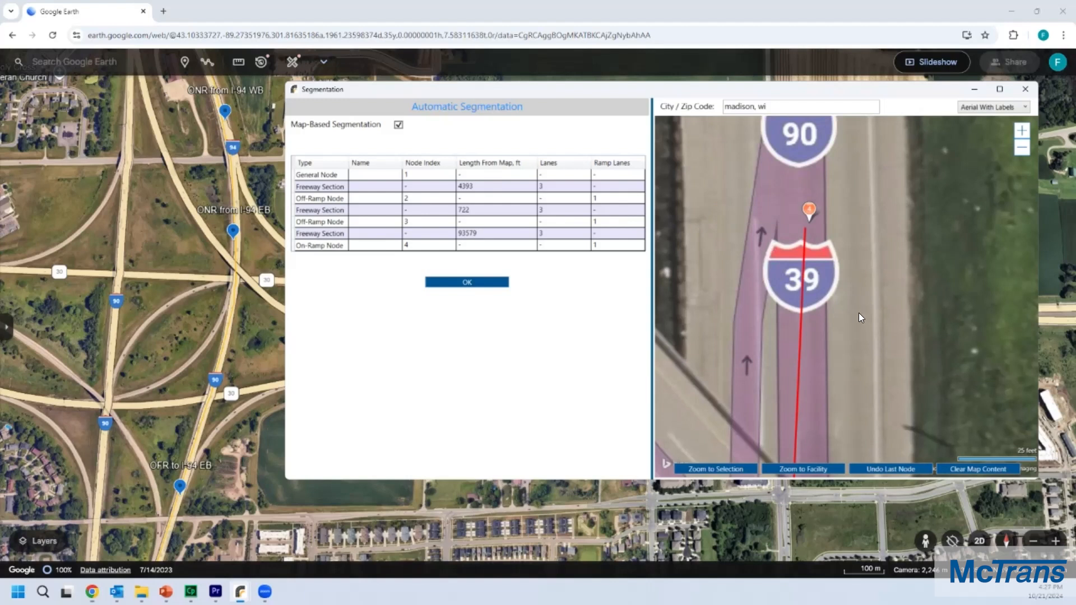
Step: Select the newest freeway section and move the on-ramp node onto the I-90 northbound lanes
scroll(850, 304, "down", 4)
scroll(880, 287, "down", 3)
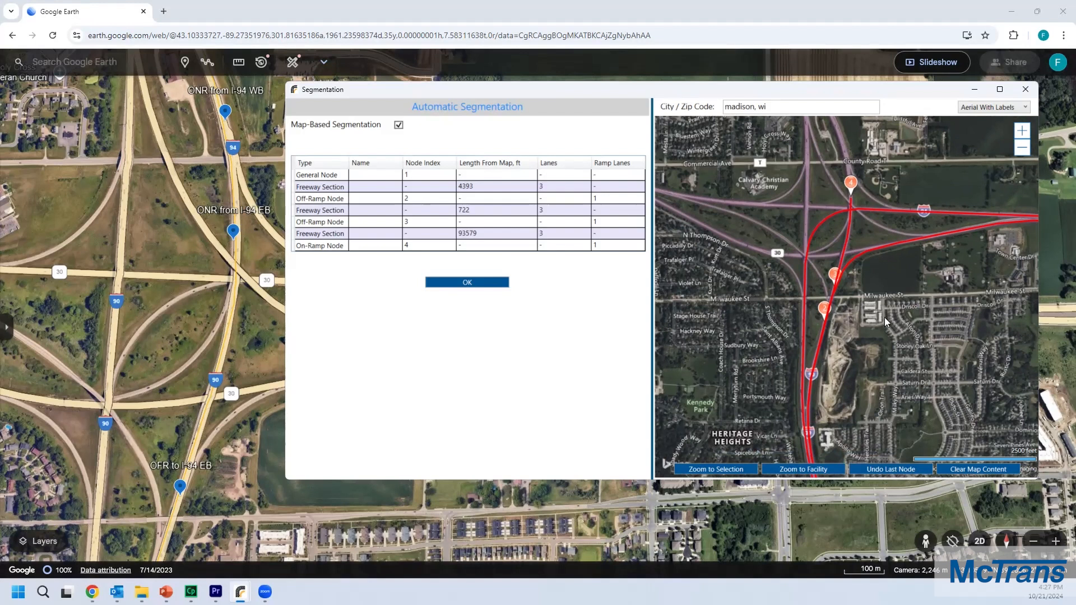
left_click(475, 236)
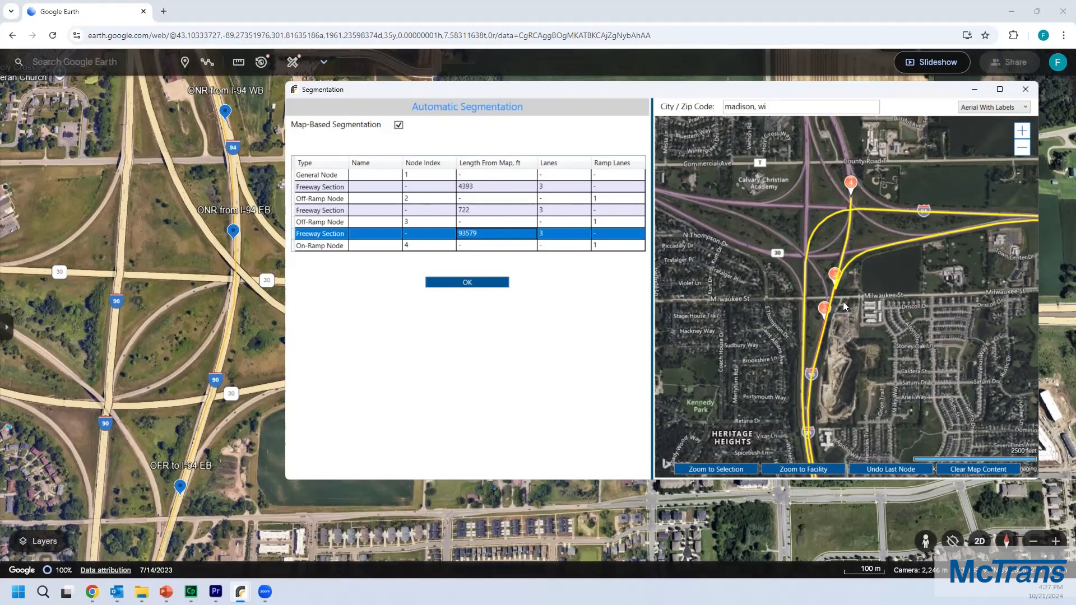
scroll(843, 301, "up", 5)
left_click_drag(807, 279, 808, 273)
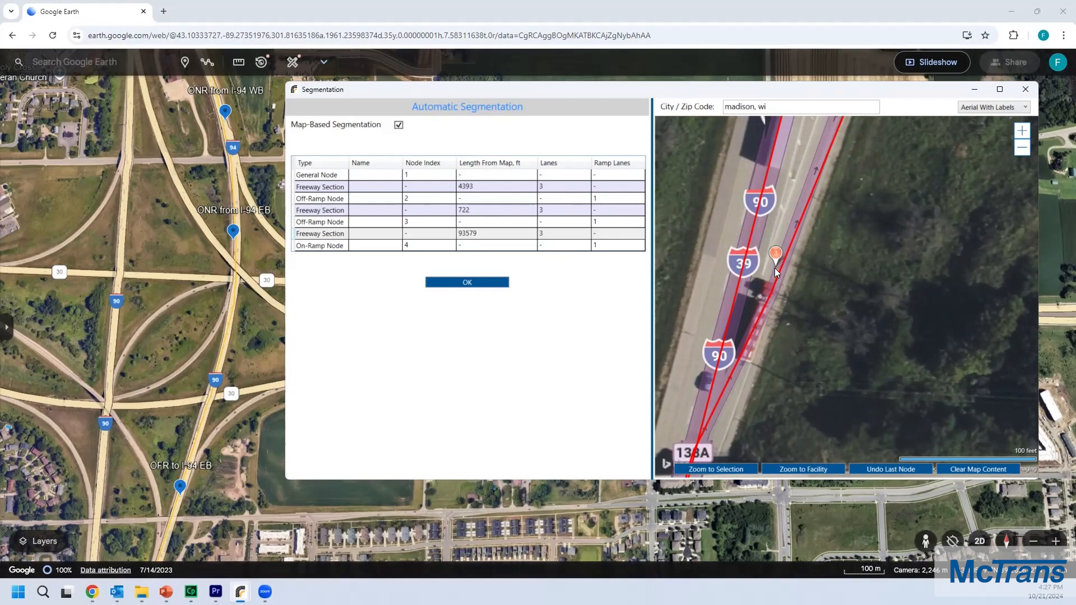
left_click_drag(775, 268, 744, 262)
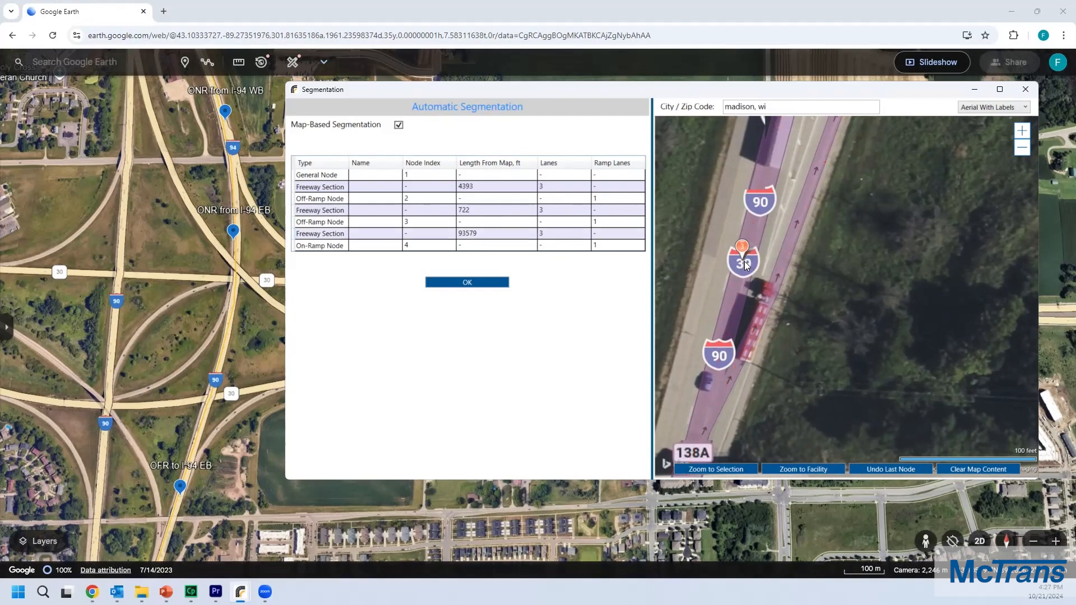
scroll(850, 279, "down", 5)
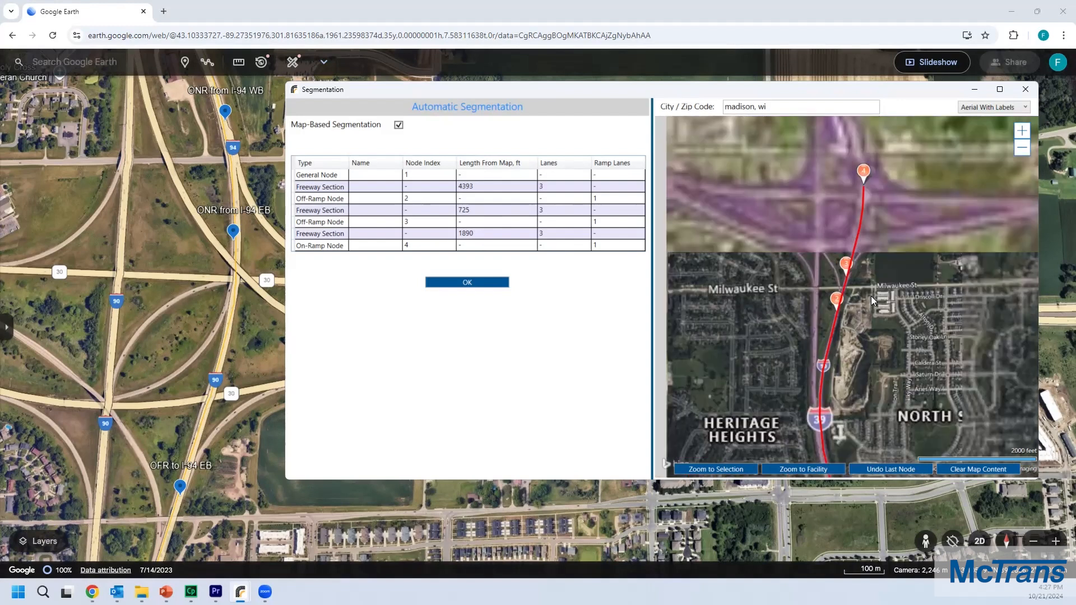
Step: Compare the segmentation route with the ONR from I-94 WB marker location in Google Earth
left_click_drag(869, 286, 852, 239)
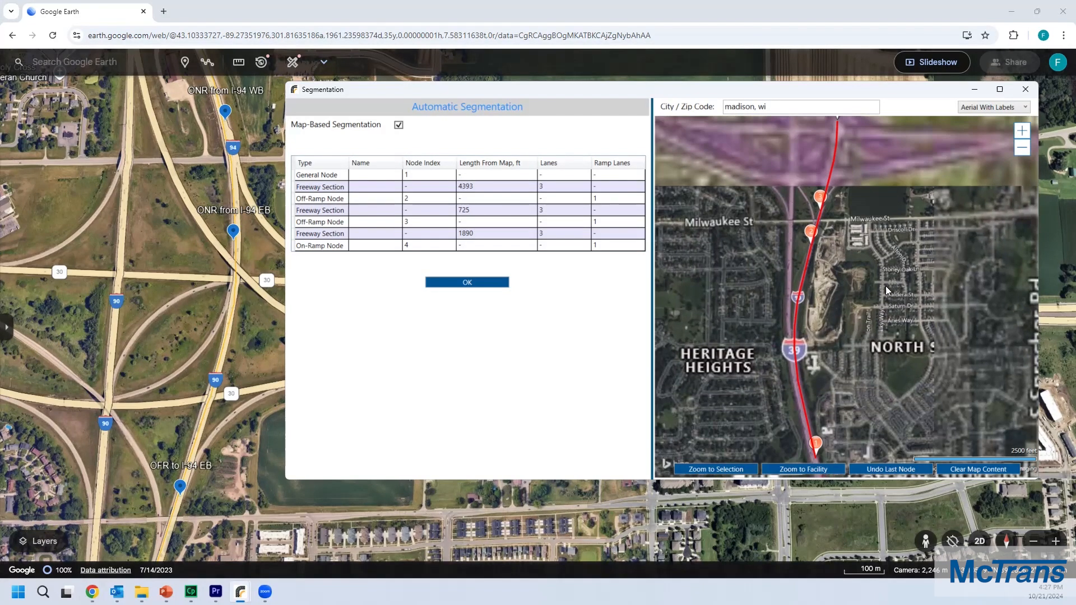
left_click_drag(887, 289, 845, 305)
left_click_drag(831, 251, 832, 267)
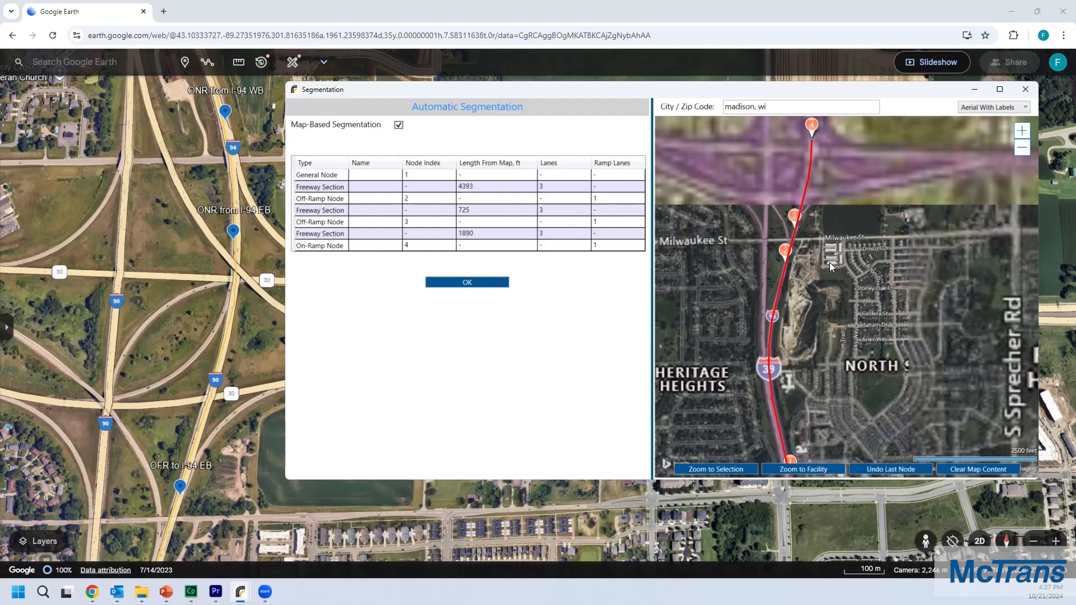
left_click_drag(853, 183, 845, 276)
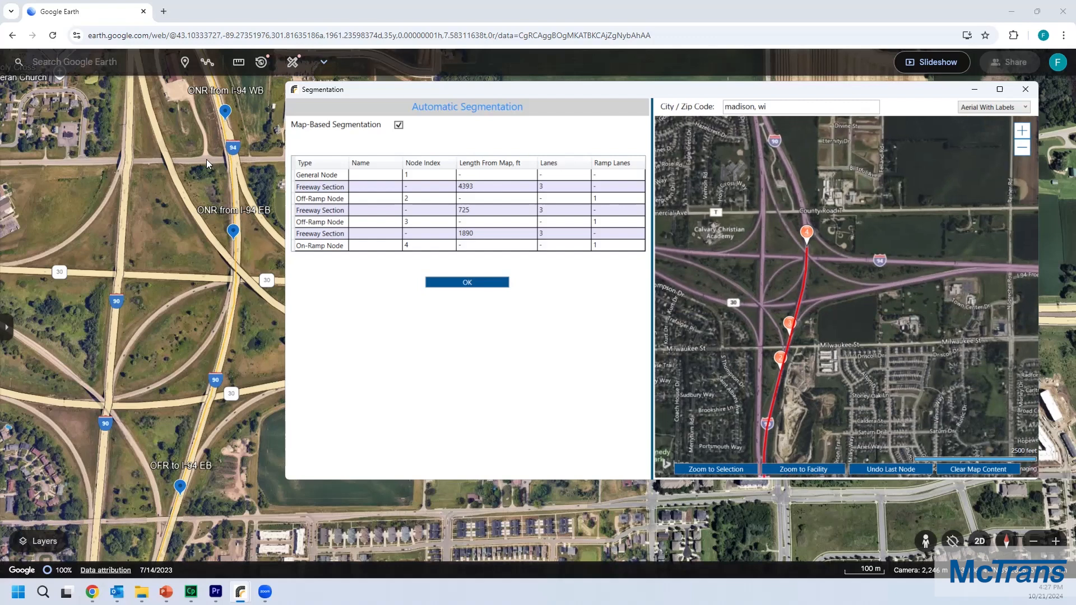
left_click(199, 162)
left_click_drag(199, 162, 230, 283)
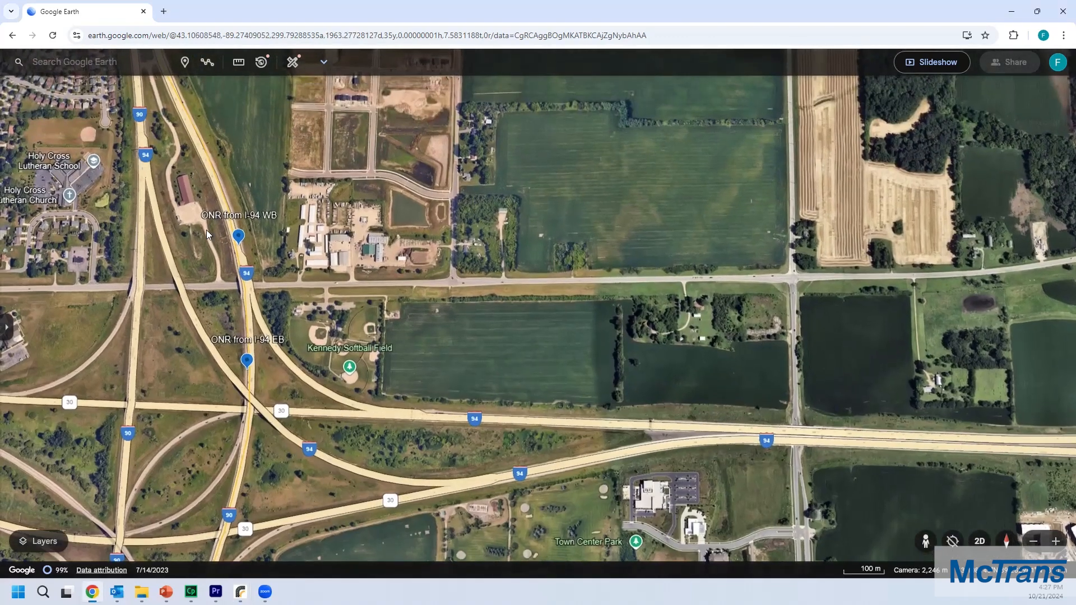
scroll(241, 237, "up", 6)
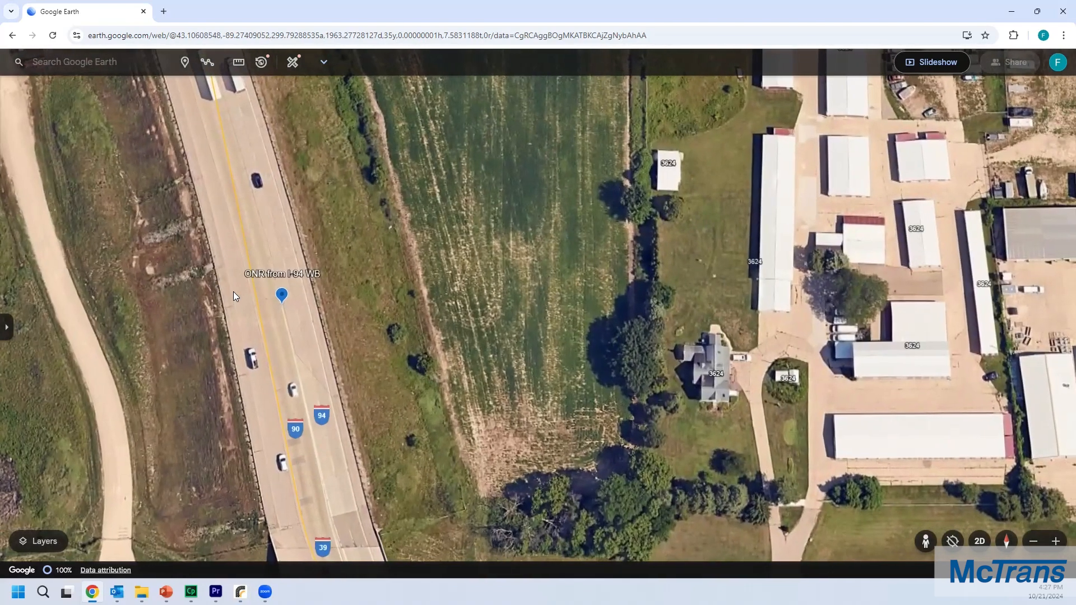
left_click_drag(233, 296, 170, 246)
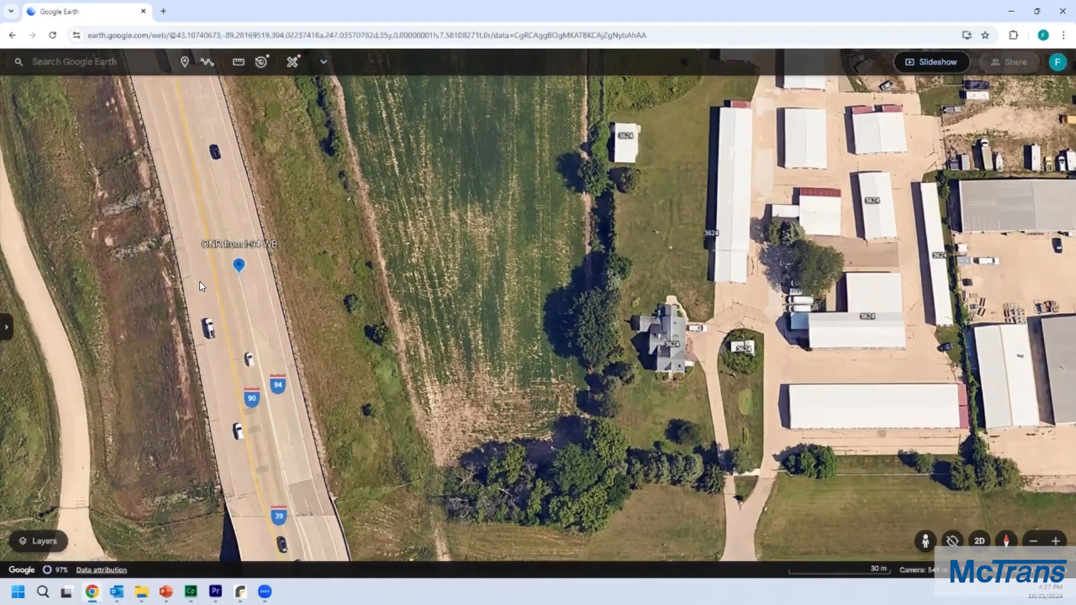
scroll(199, 282, "up", 2)
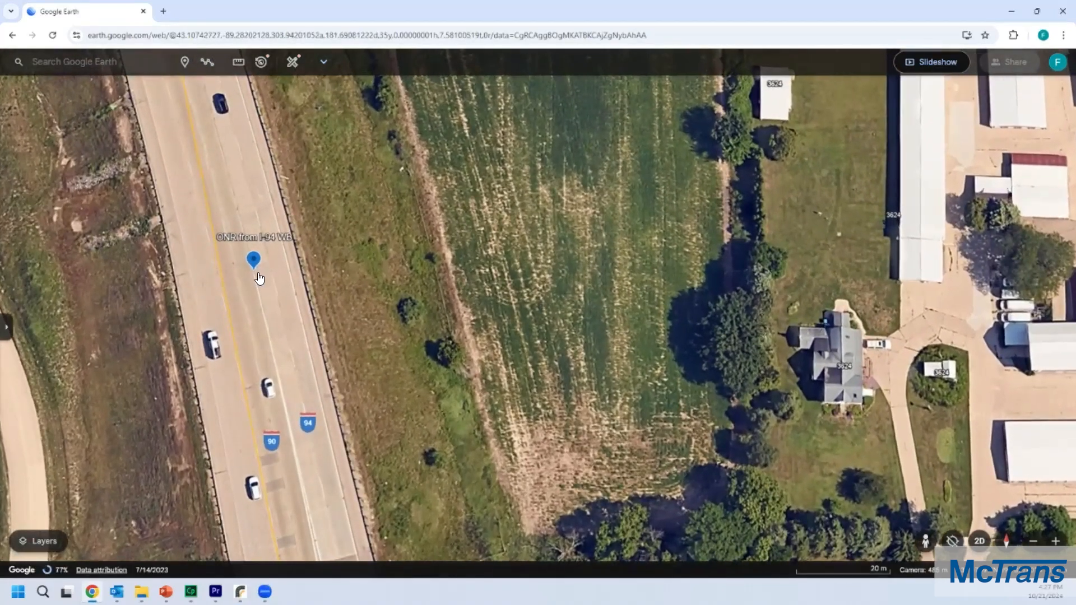
Step: Add an on-ramp node on the I-90 northbound lanes matching the ONR from I-94 WB marker
key("alt+Tab")
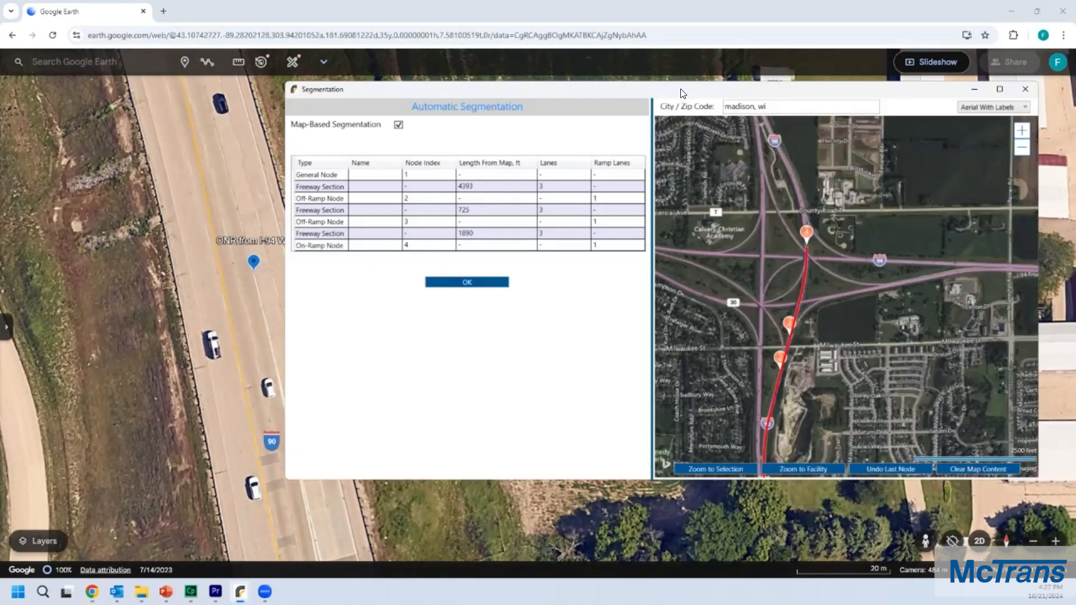
left_click_drag(681, 88, 704, 87)
scroll(828, 207, "up", 3)
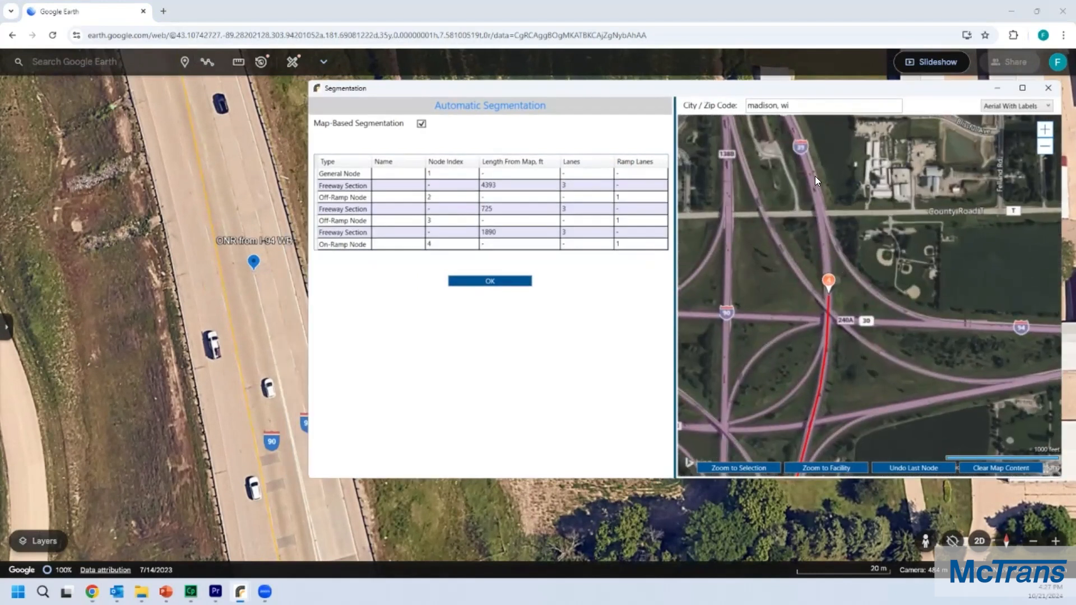
scroll(807, 188, "up", 2)
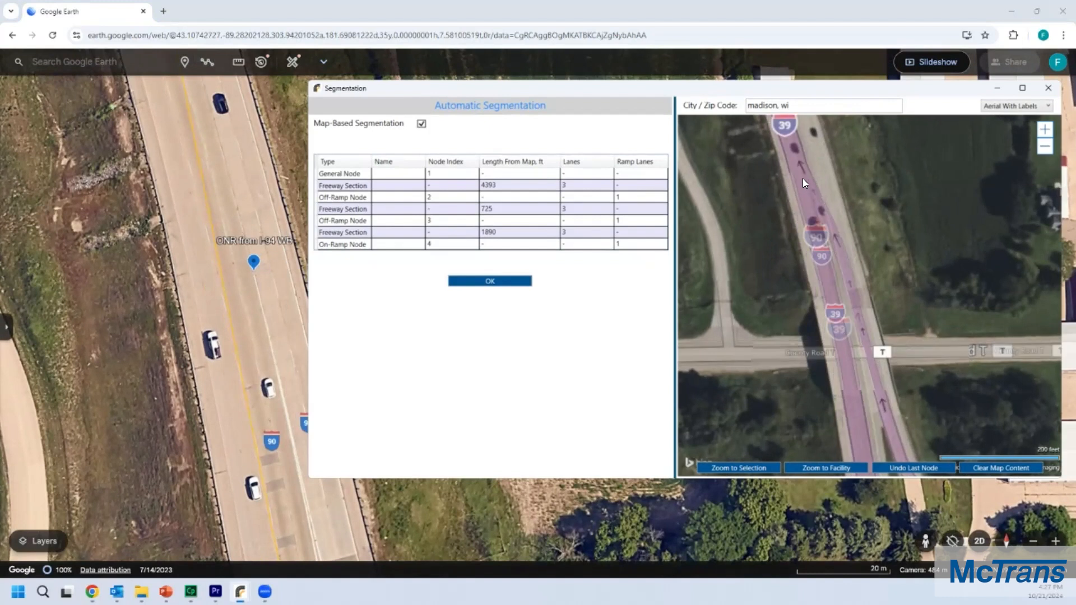
scroll(809, 170, "up", 3)
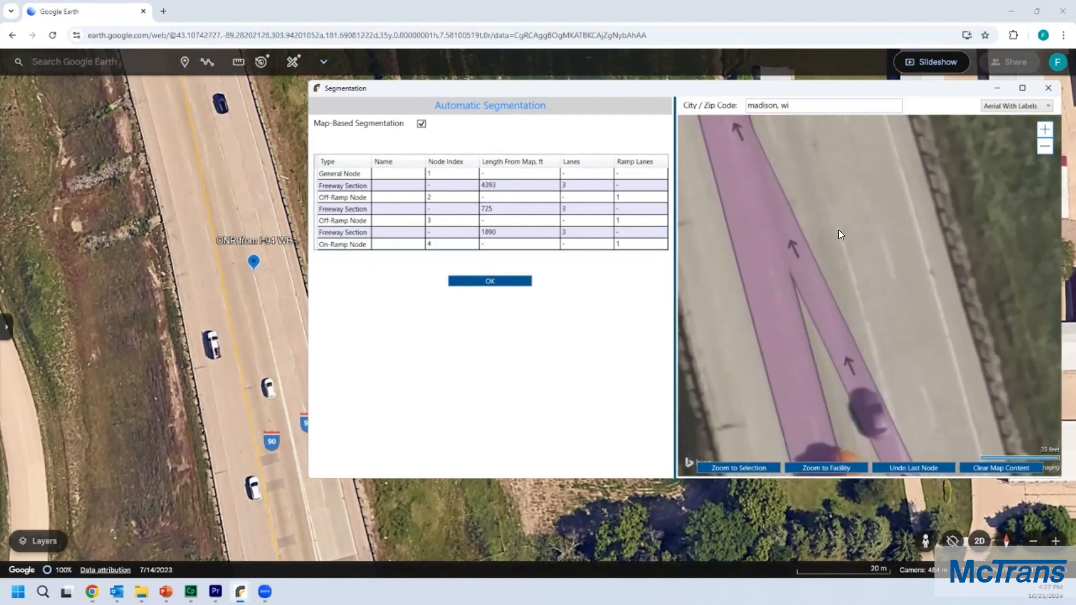
right_click(750, 258)
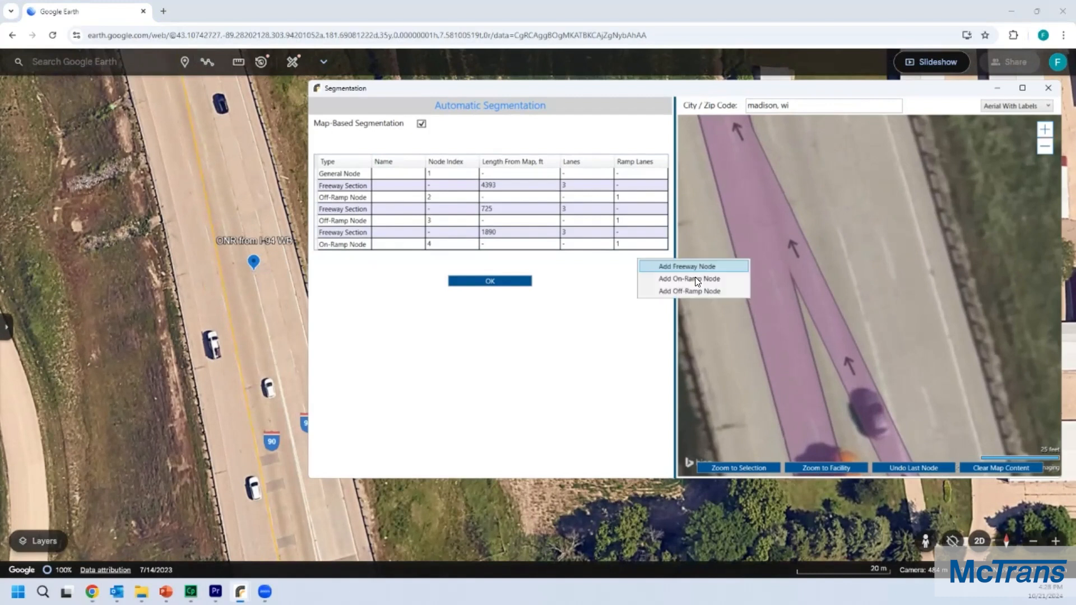
left_click(695, 277)
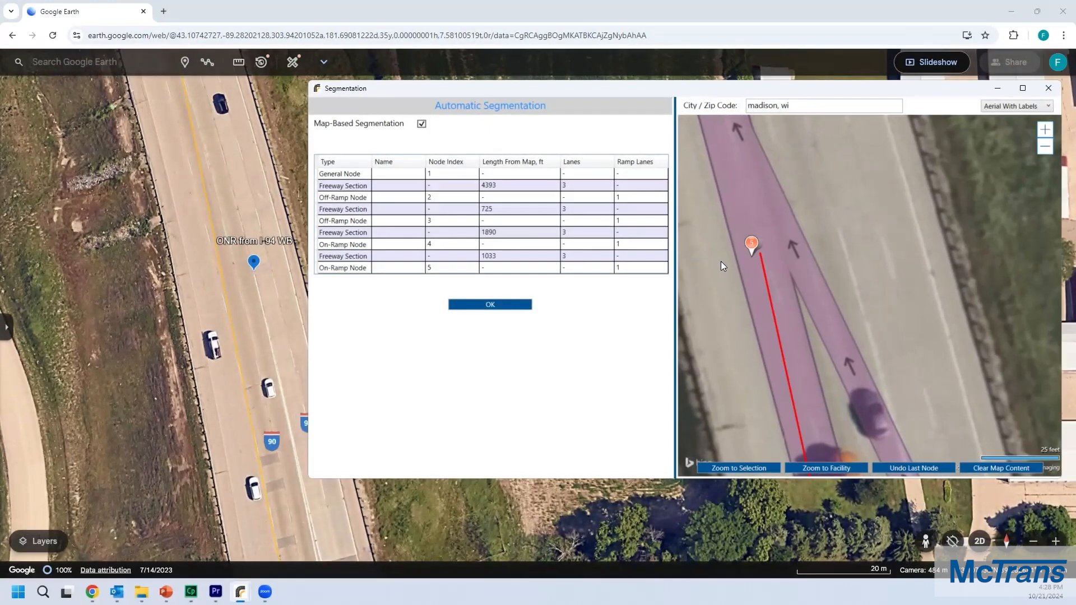
Step: Set the new on-ramp node's ramp lanes to 2
scroll(721, 261, "down", 3)
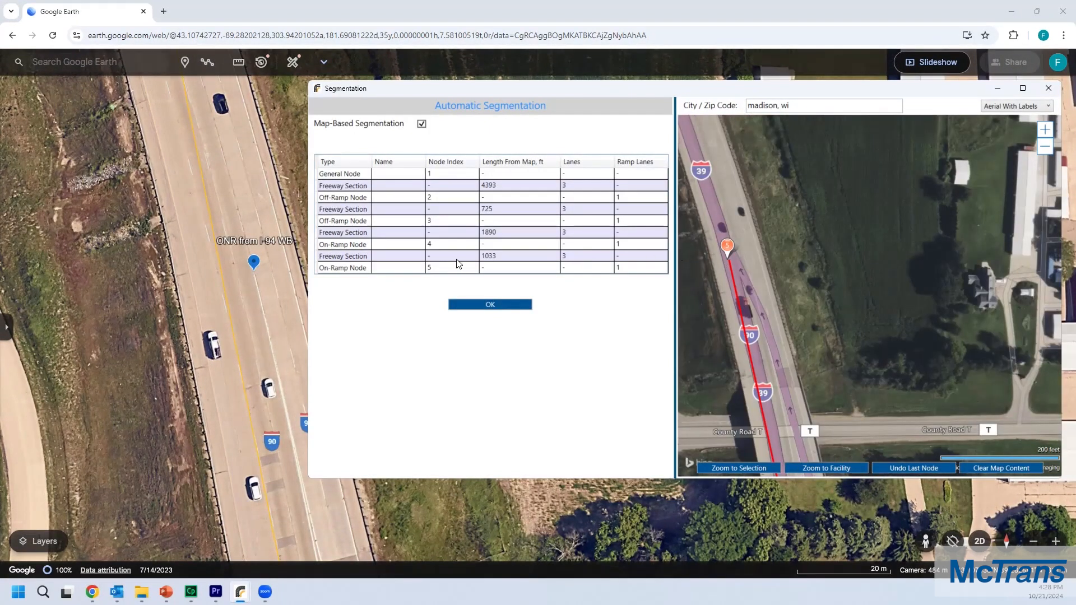
left_click(495, 269)
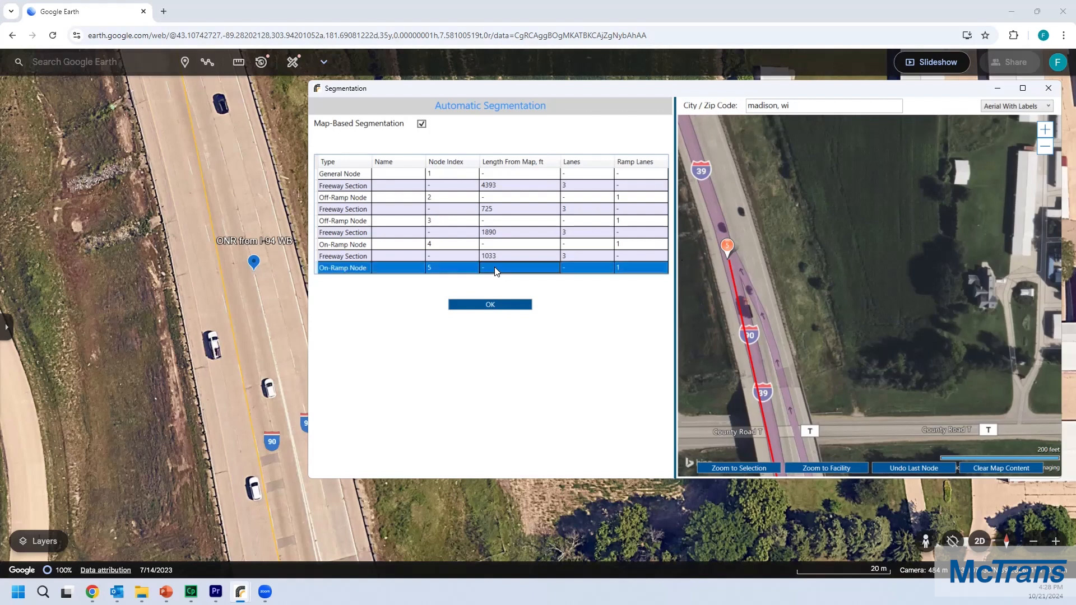
double_click(632, 268)
type("2")
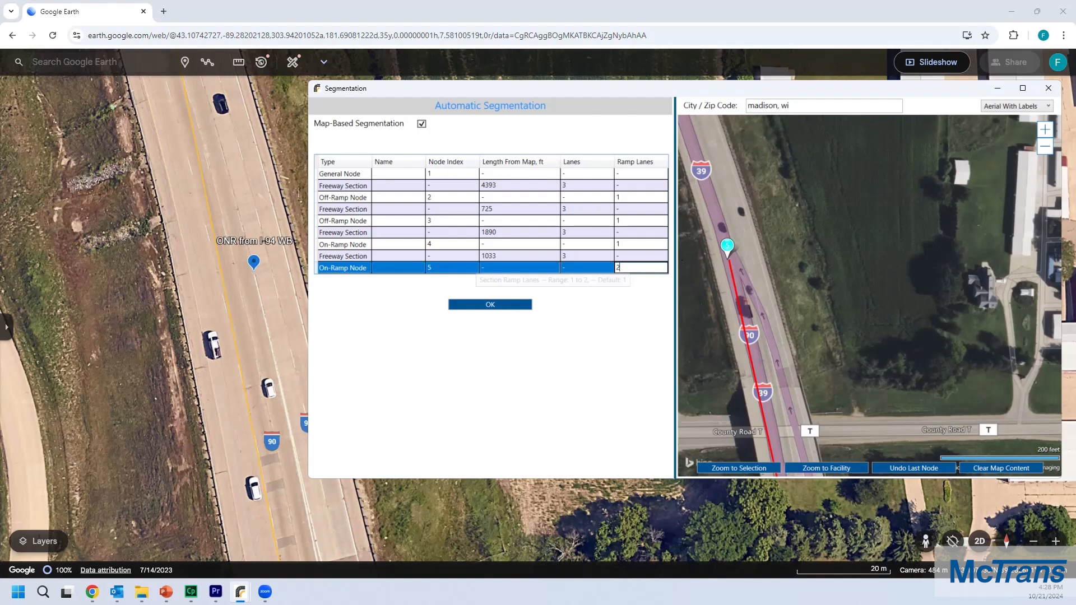
left_click(597, 270)
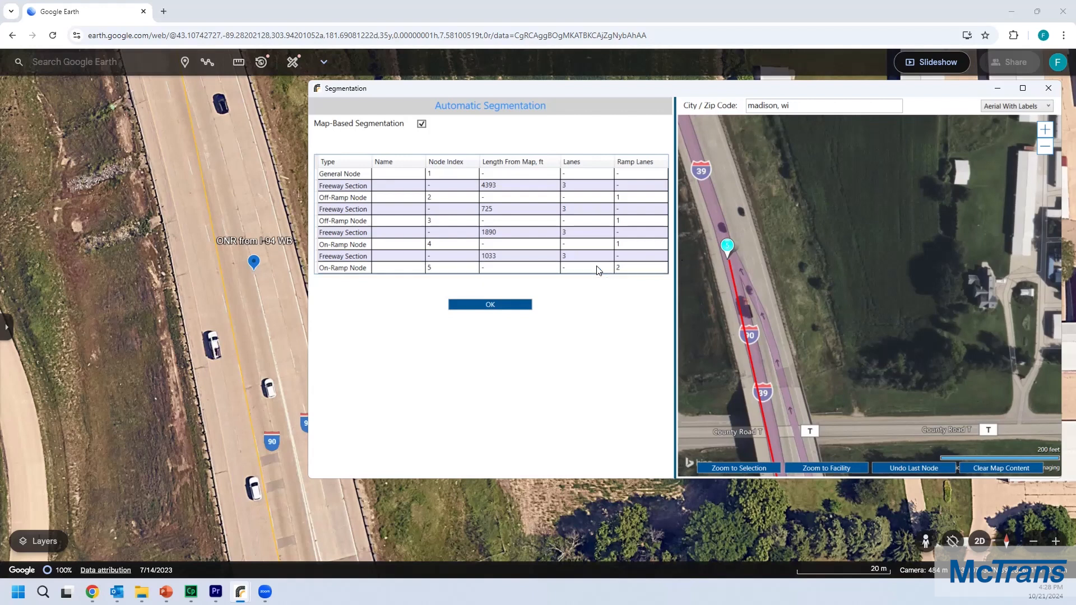
Step: Find the OFR to High Crossing Blvd marker along I-90 northbound in Google Earth
left_click_drag(641, 88, 652, 87)
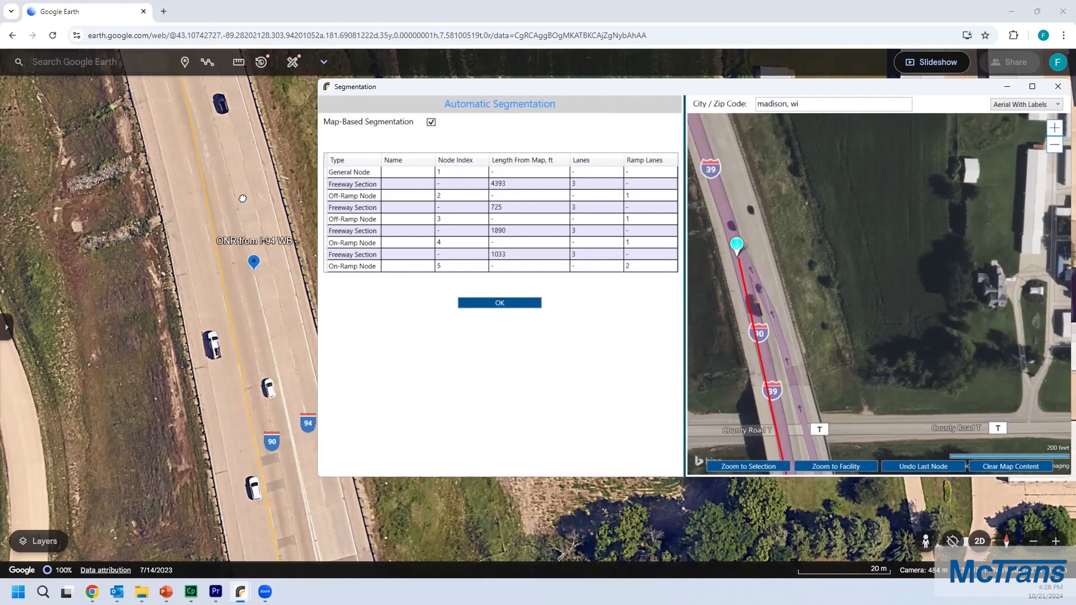
left_click(270, 161)
scroll(270, 161, "down", 3)
scroll(281, 118, "down", 4)
left_click_drag(289, 104, 320, 344)
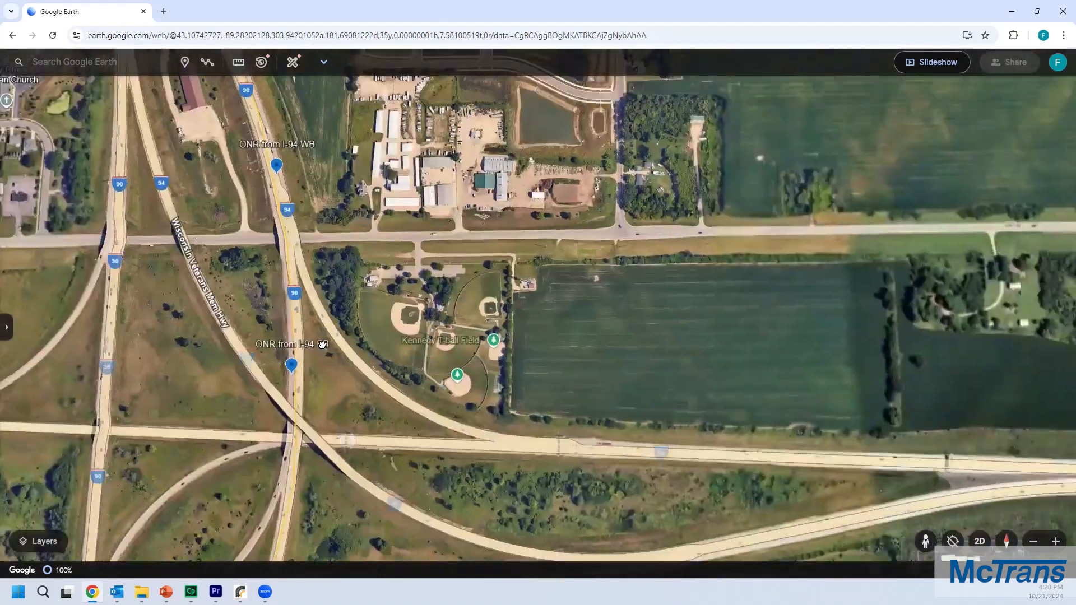
left_click_drag(272, 175, 329, 362)
scroll(251, 186, "down", 3)
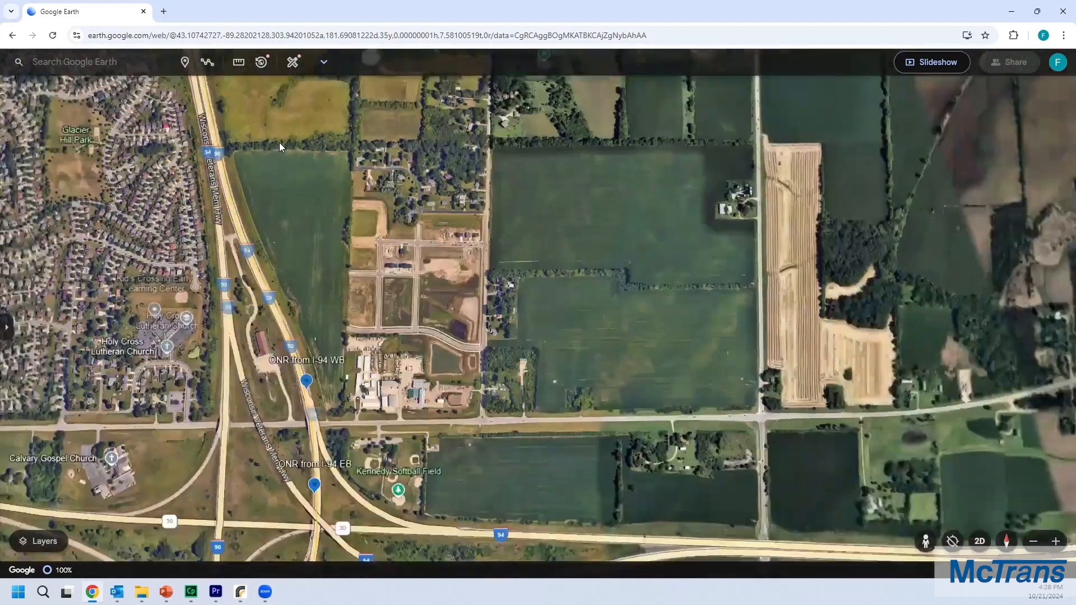
left_click_drag(279, 142, 302, 286)
scroll(262, 140, "down", 2)
left_click_drag(280, 187, 315, 336)
scroll(299, 223, "up", 8)
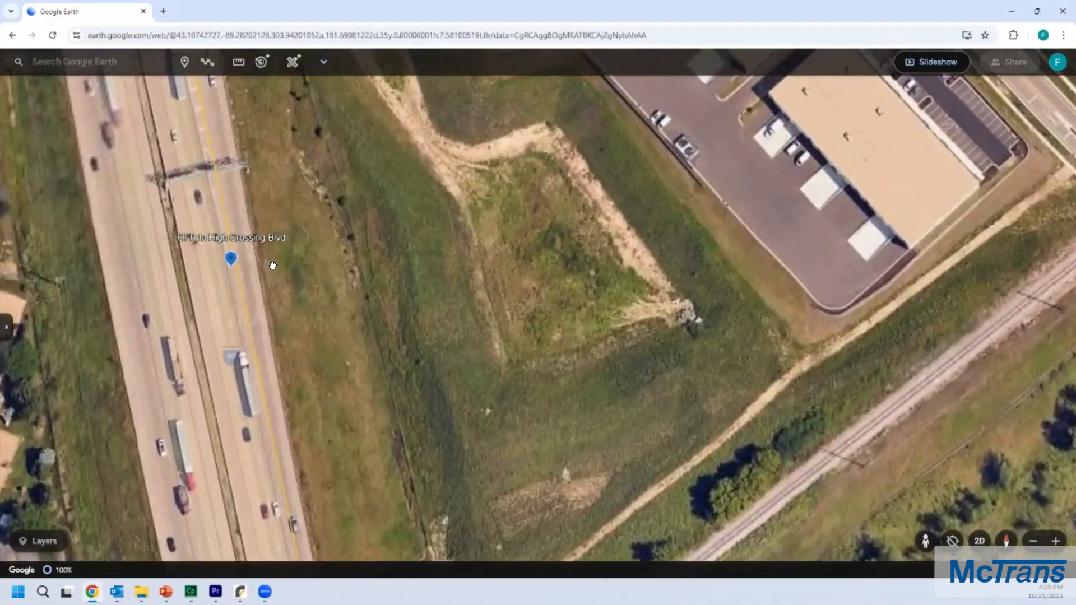
left_click_drag(273, 266, 283, 264)
scroll(252, 261, "up", 2)
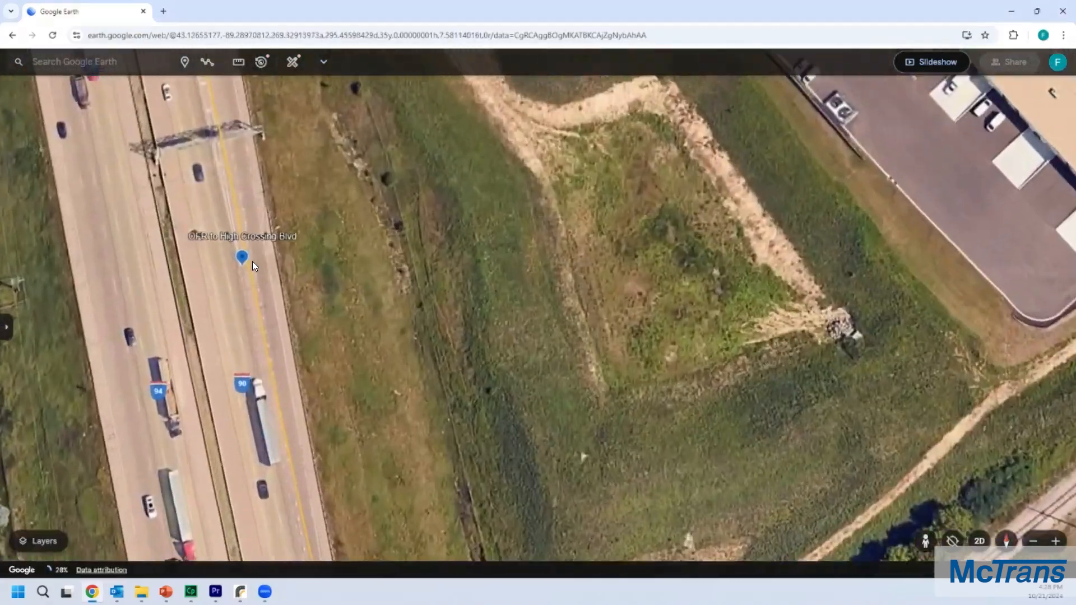
Step: Add an off-ramp node on the I-90 northbound lanes near High Crossing, matching the OFR to High Crossing Blvd marker
key("alt+Tab")
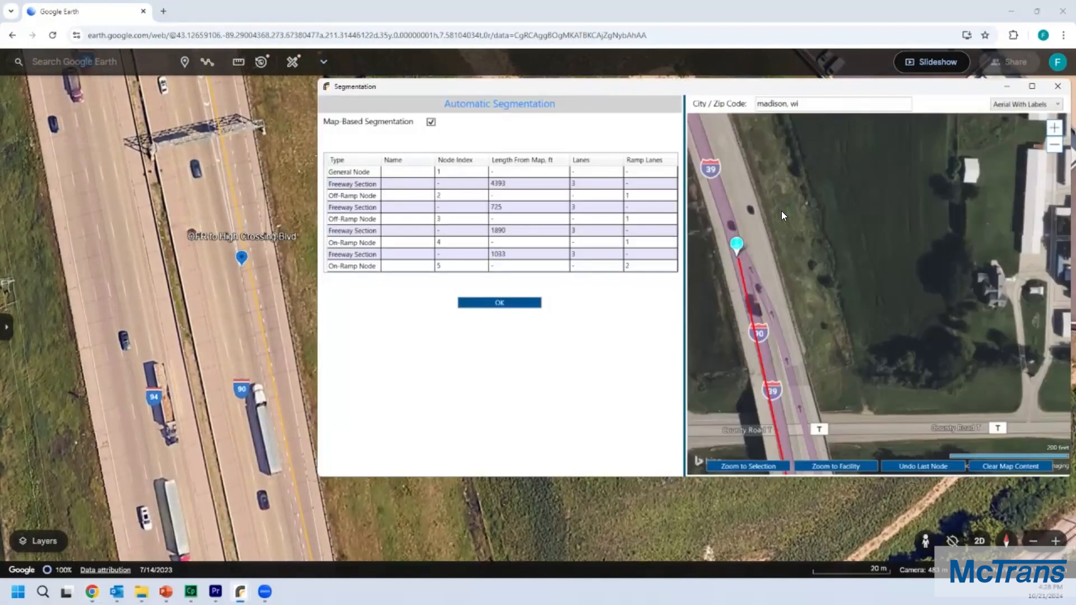
scroll(782, 211, "down", 4)
left_click_drag(773, 147, 809, 300)
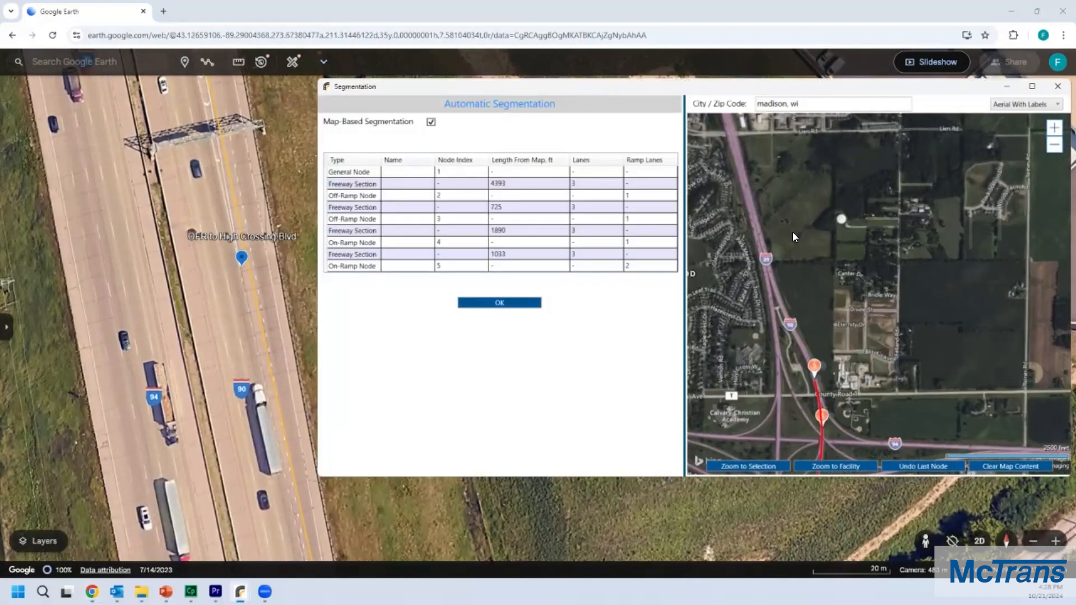
left_click_drag(779, 171, 852, 320)
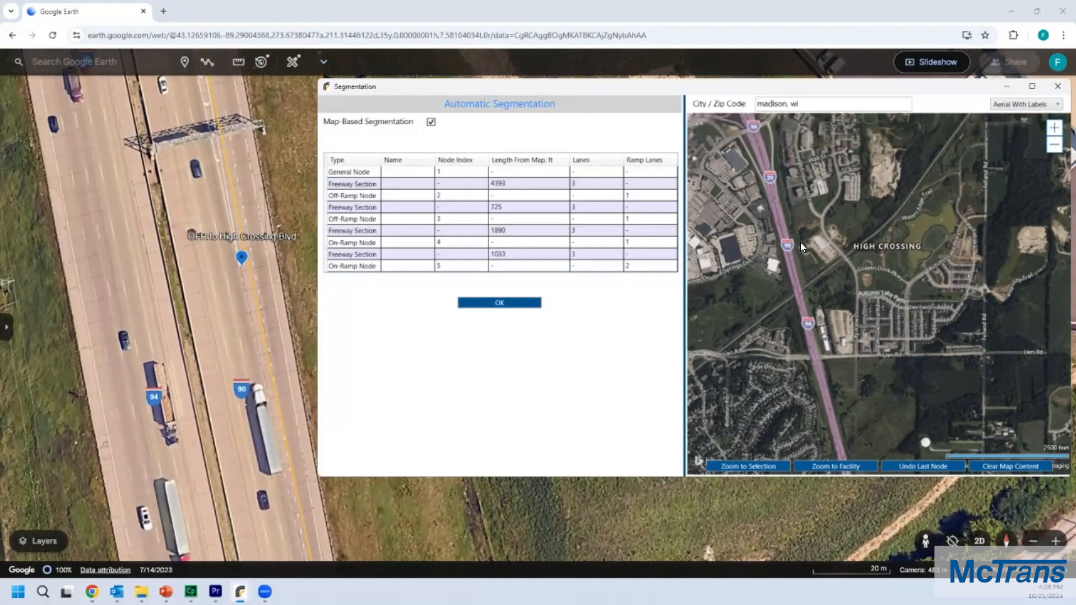
scroll(799, 240, "up", 2)
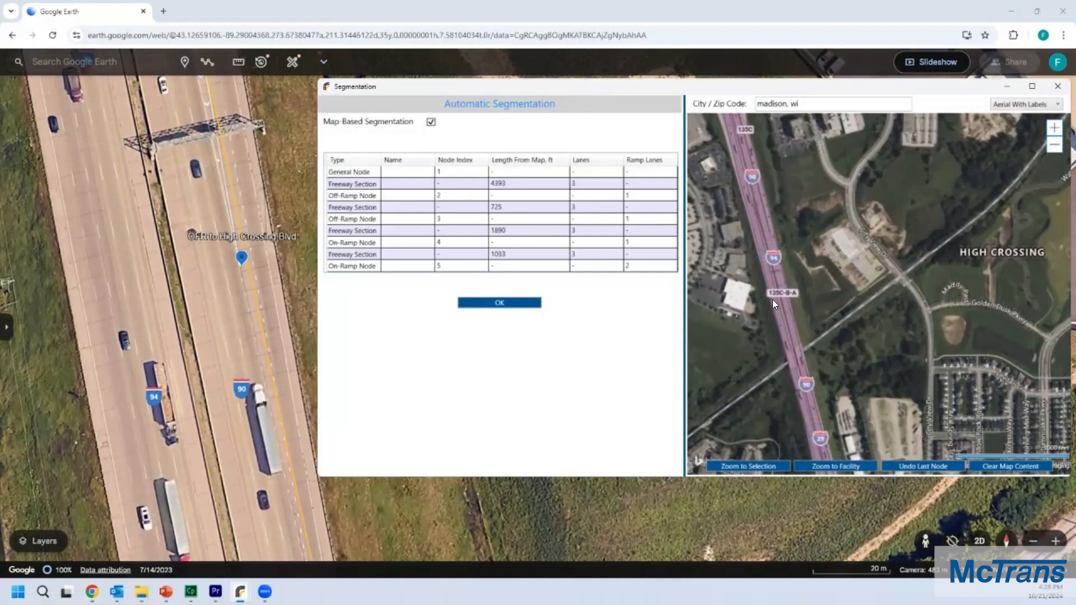
scroll(780, 300, "up", 3)
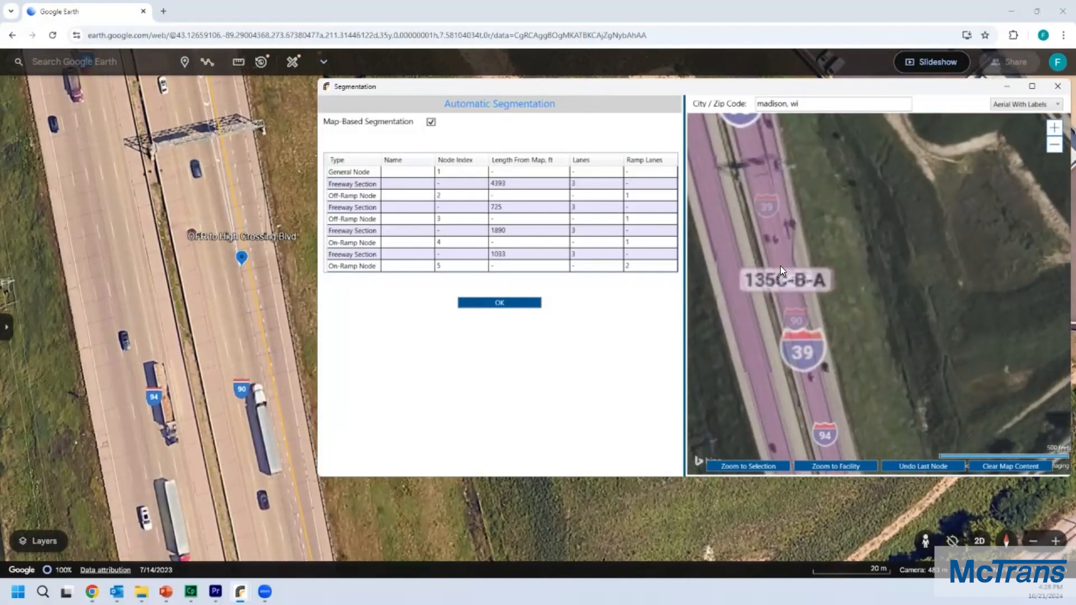
scroll(796, 230, "up", 3)
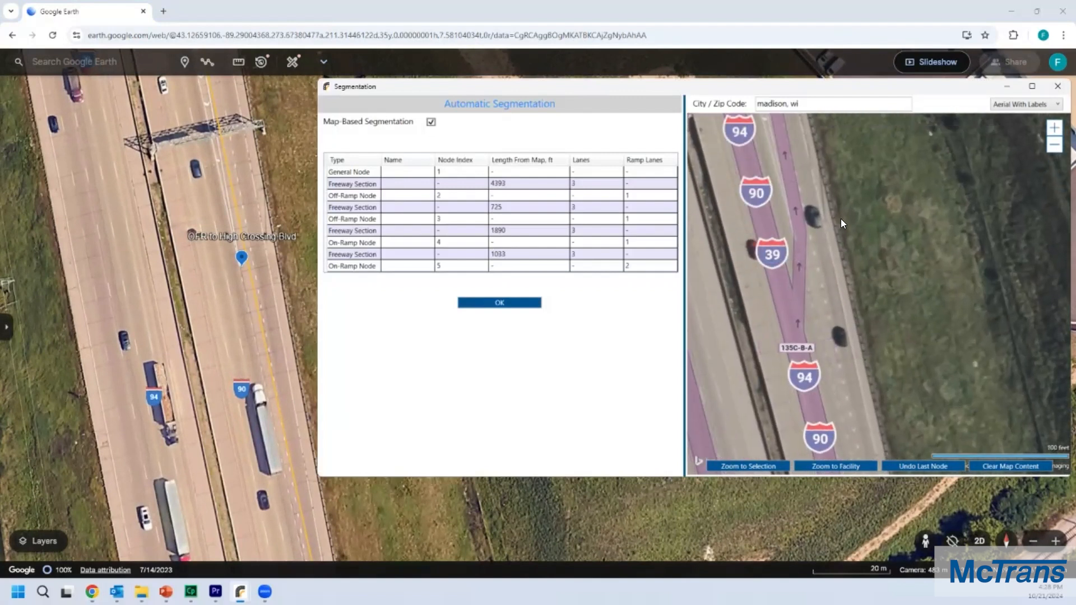
scroll(841, 222, "up", 2)
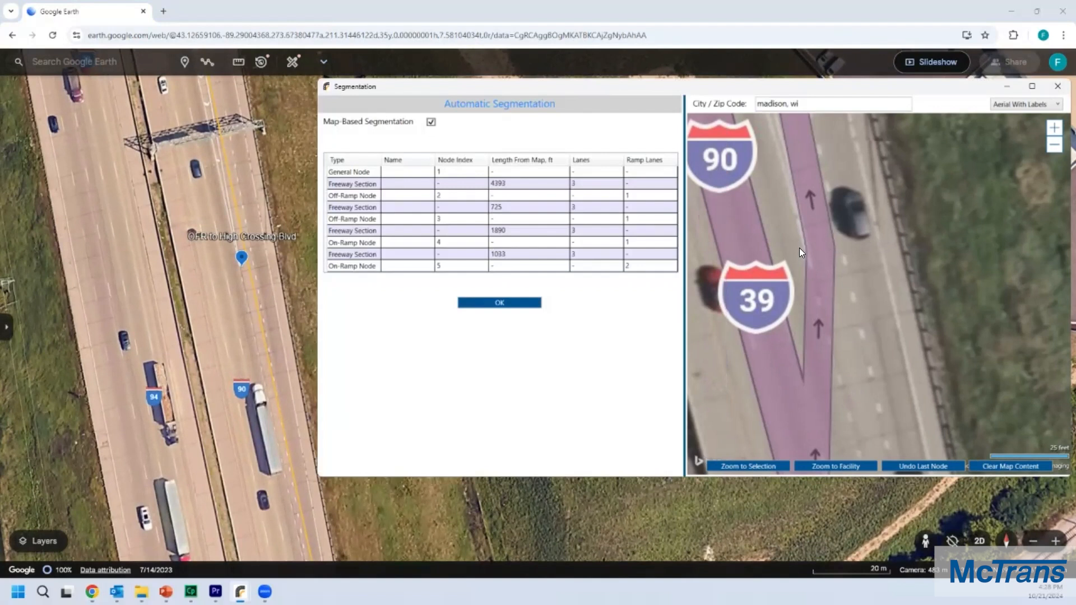
right_click(743, 278)
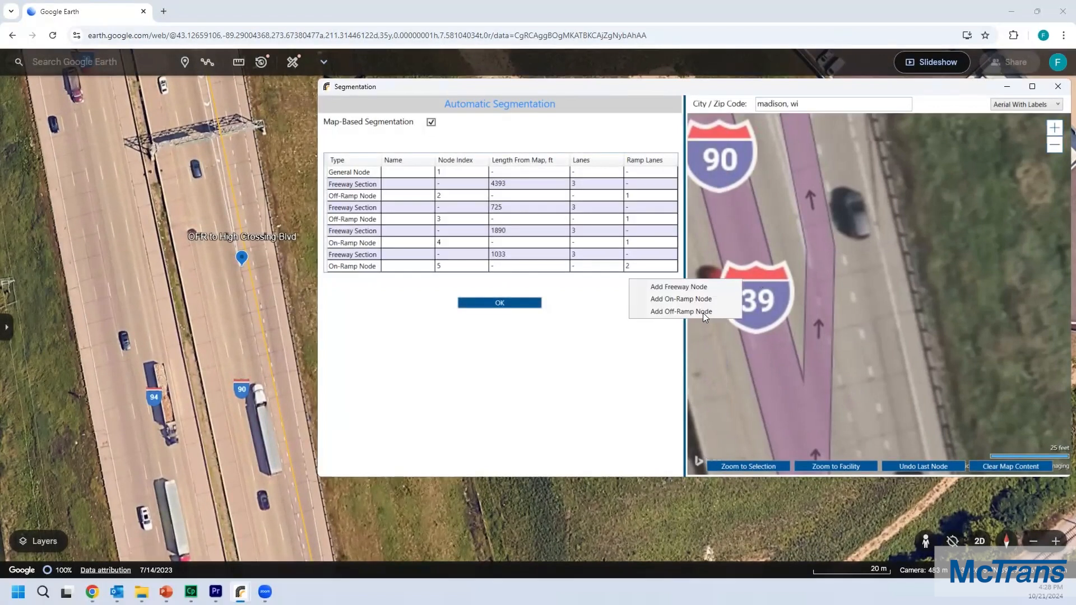
left_click(703, 312)
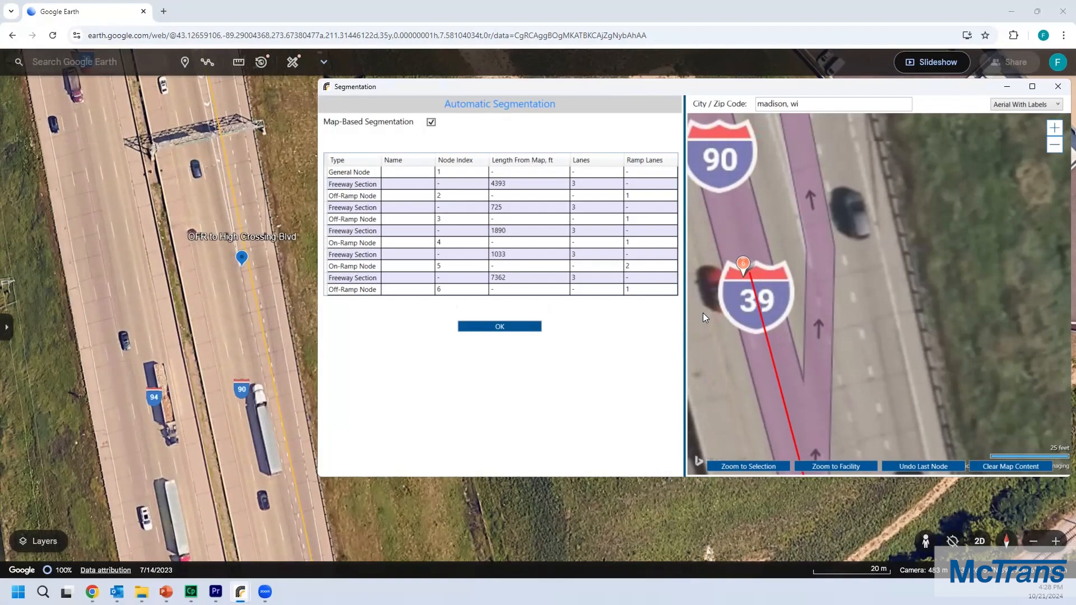
Step: Set the new off-ramp node's ramp lanes to 2
left_click(638, 291)
left_click(637, 290)
type("2")
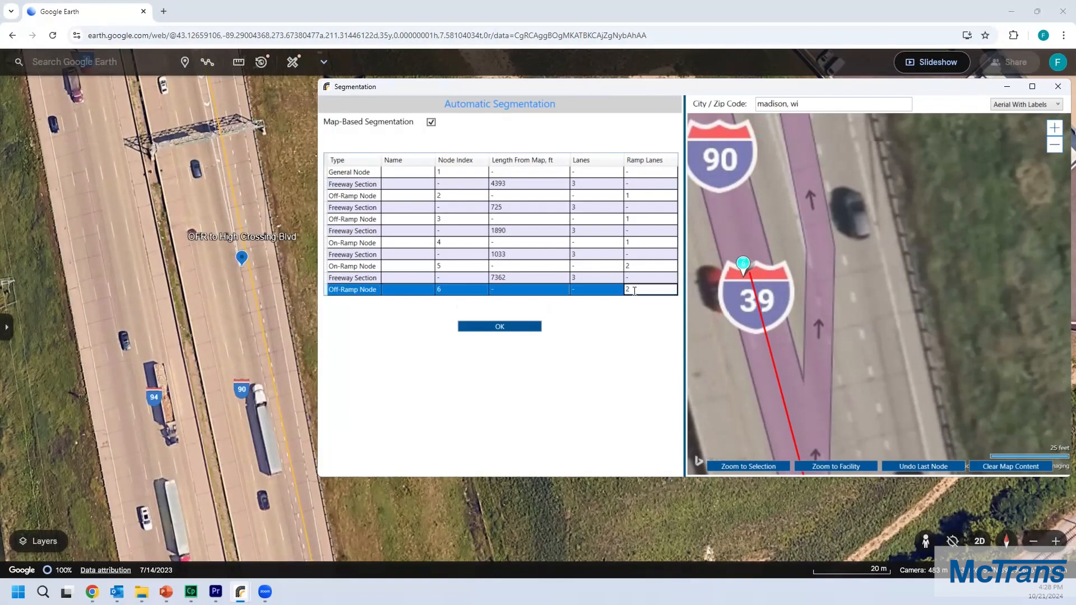
left_click(853, 243)
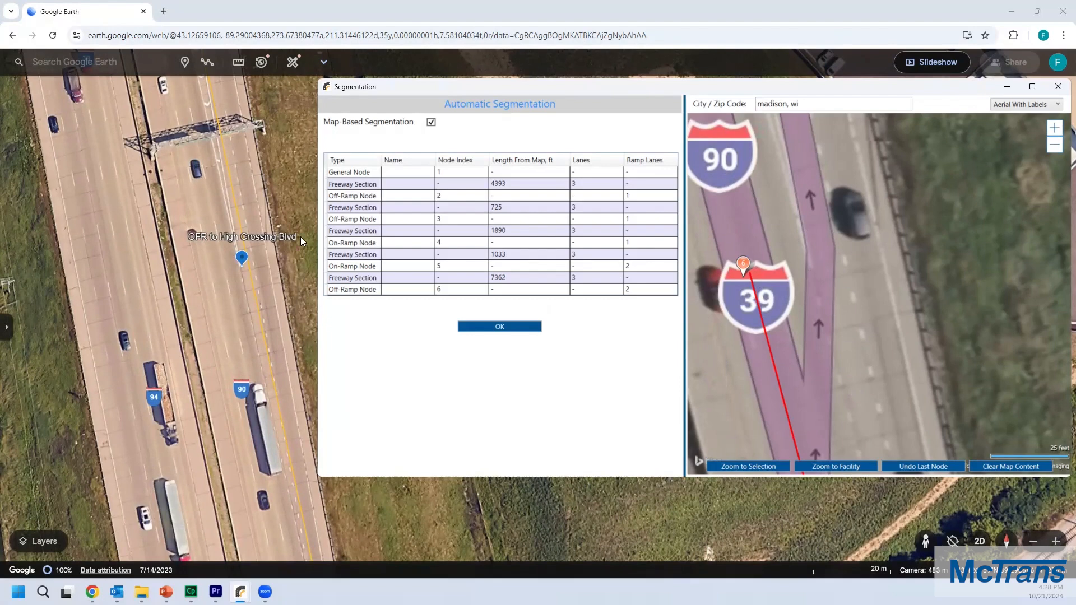
Step: Find the ONR from US 151 marker along I-90 northbound in Google Earth
left_click(292, 195)
scroll(291, 189, "down", 5)
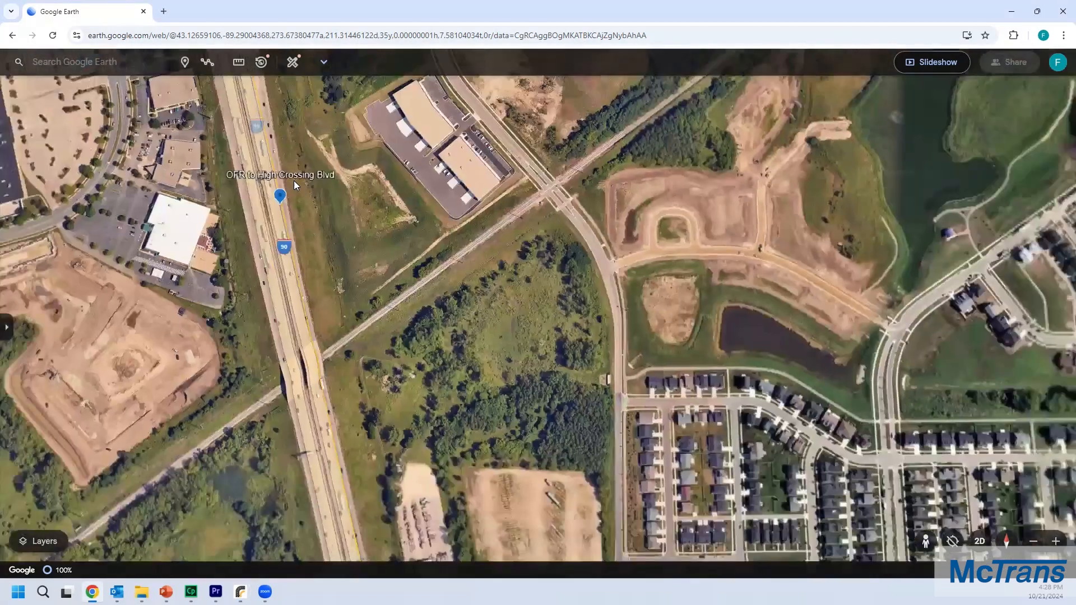
left_click_drag(306, 136, 408, 440)
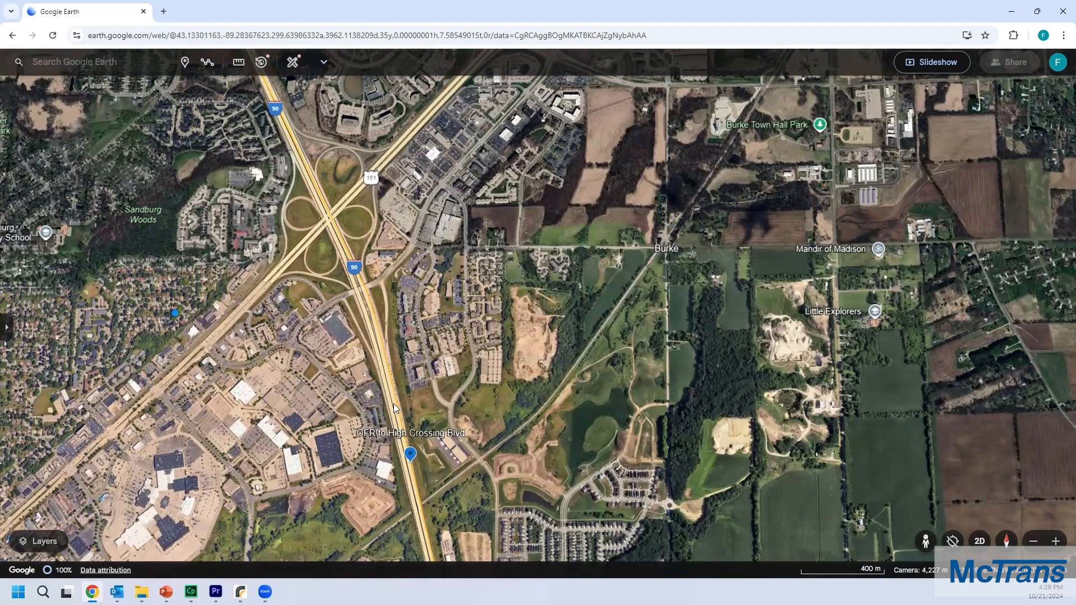
scroll(399, 412, "up", 5)
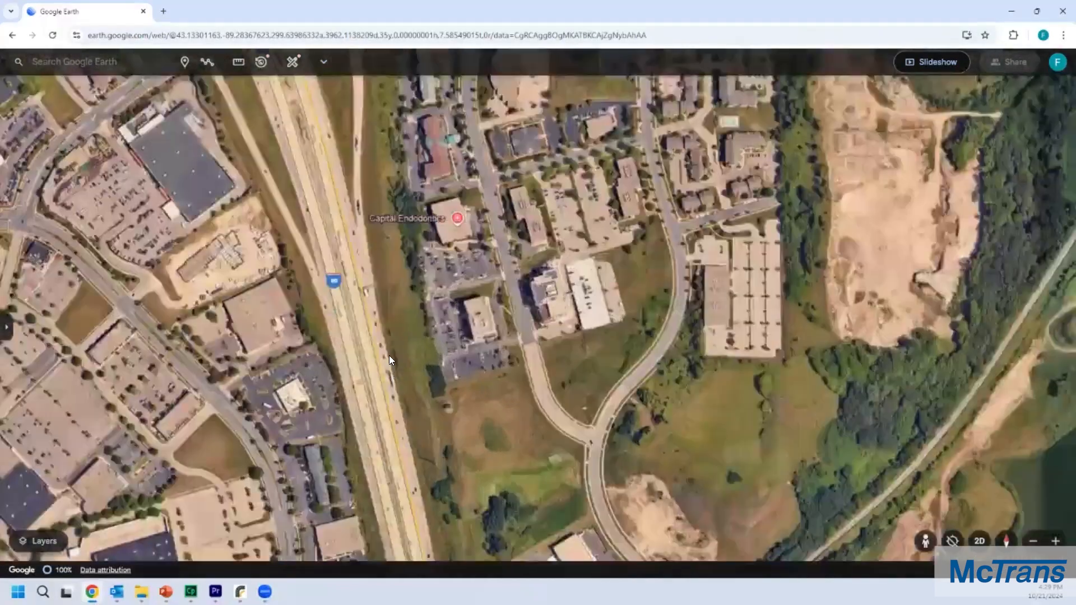
scroll(389, 358, "up", 3)
left_click_drag(313, 151, 419, 309)
left_click_drag(407, 167, 428, 263)
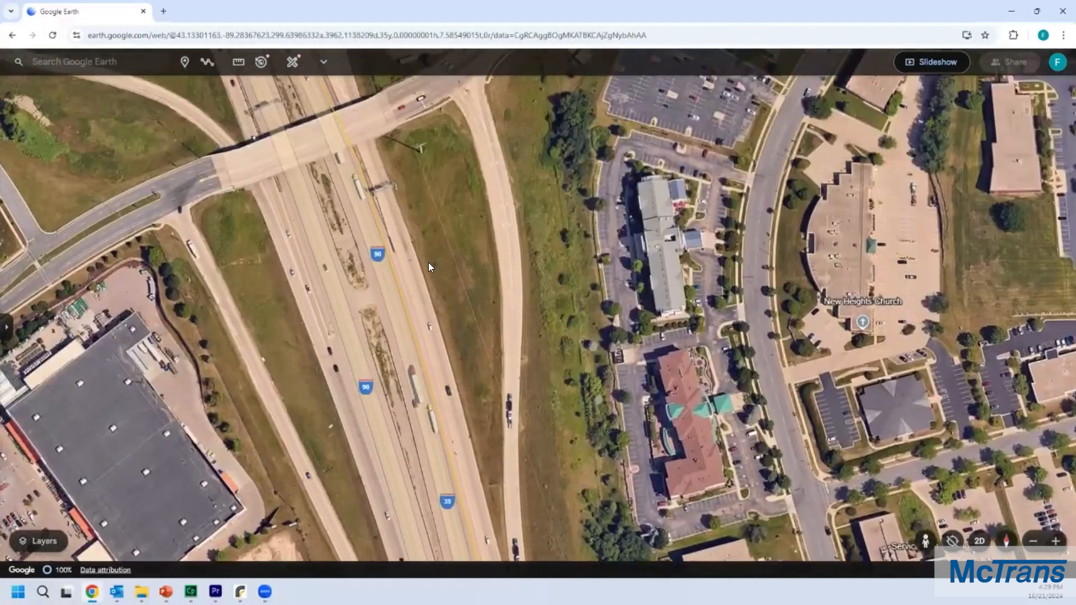
scroll(399, 264, "up", 4)
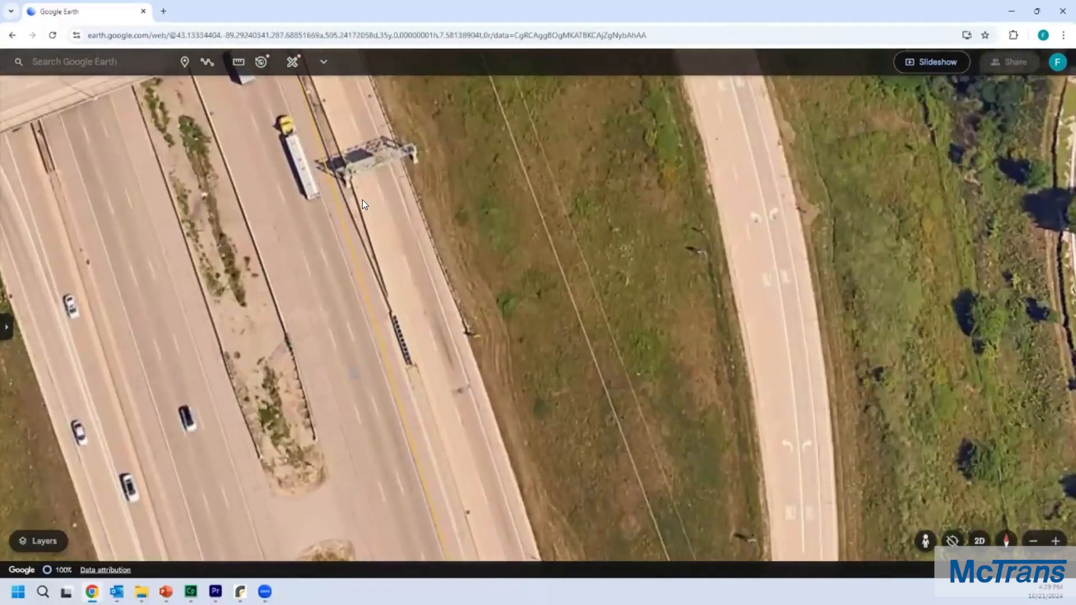
left_click_drag(362, 201, 487, 395)
key("Up")
key("Up")
key("Up")
key("Up")
key("Up")
key("Up")
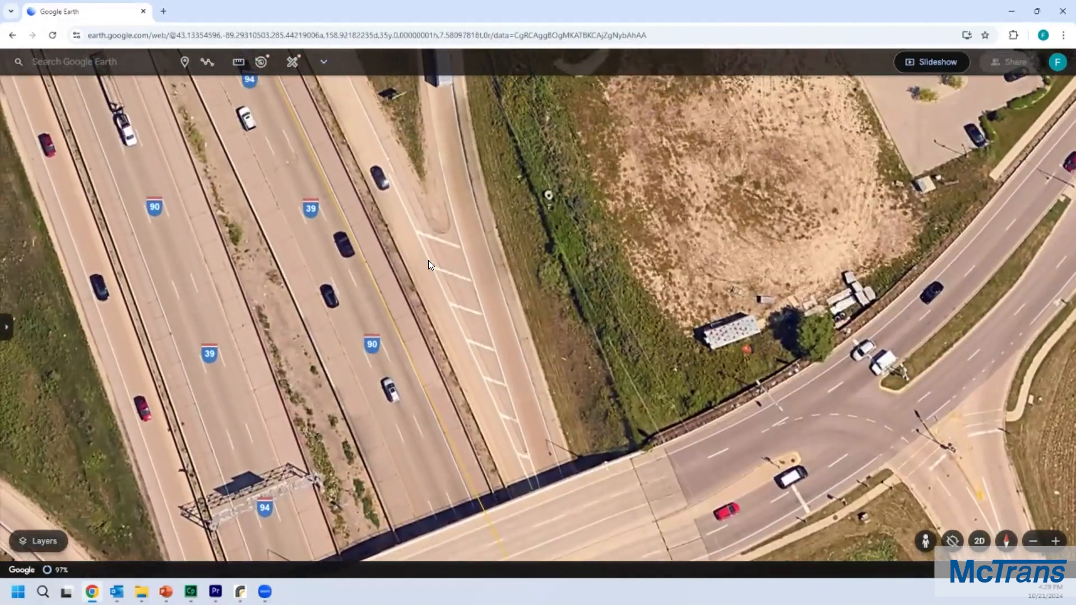
scroll(418, 270, "down", 3)
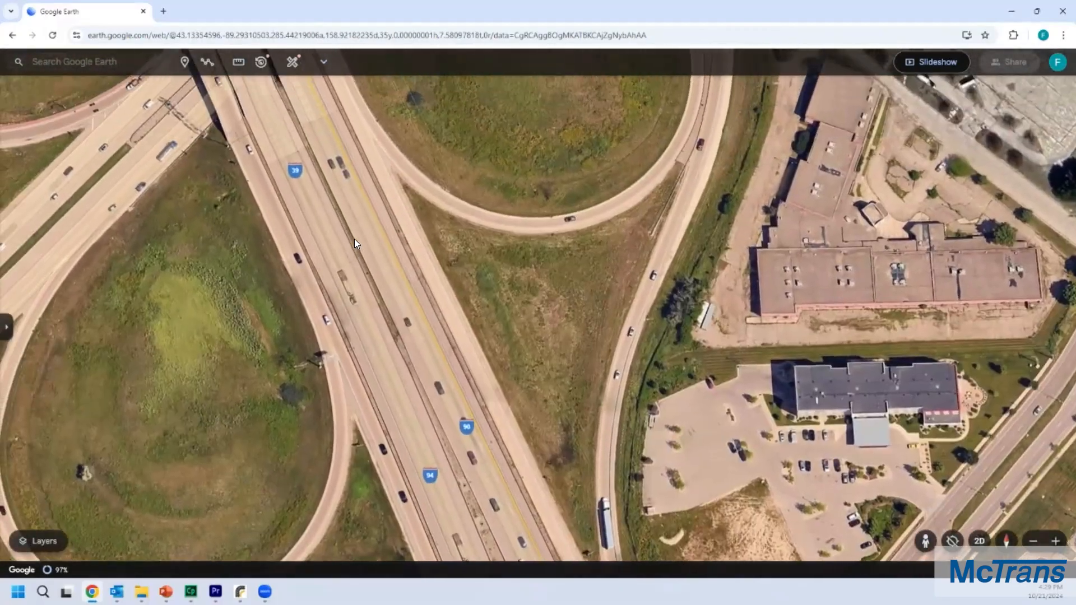
scroll(355, 239, "down", 5)
scroll(363, 271, "up", 3)
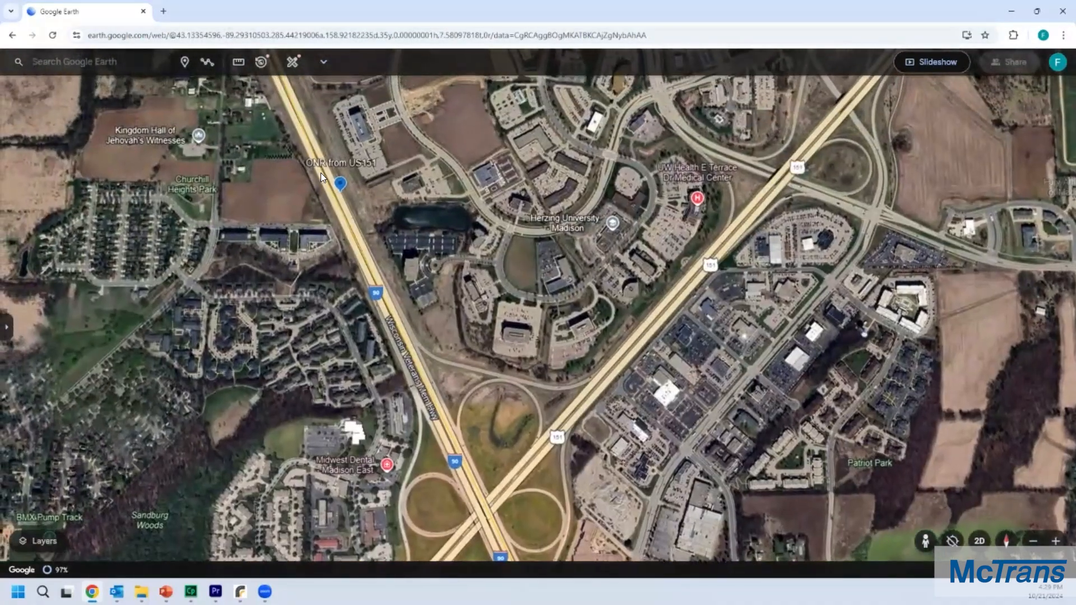
scroll(325, 170, "up", 5)
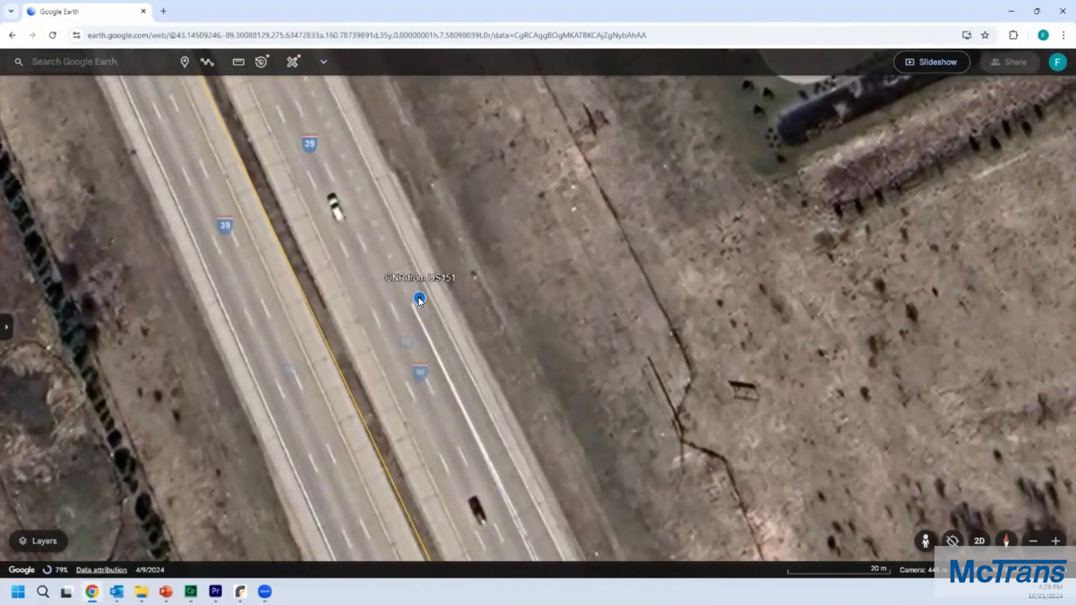
Step: Add an on-ramp node on the I-90 northbound lanes matching the ONR from US 151 marker in Google Earth
scroll(417, 304, "down", 10)
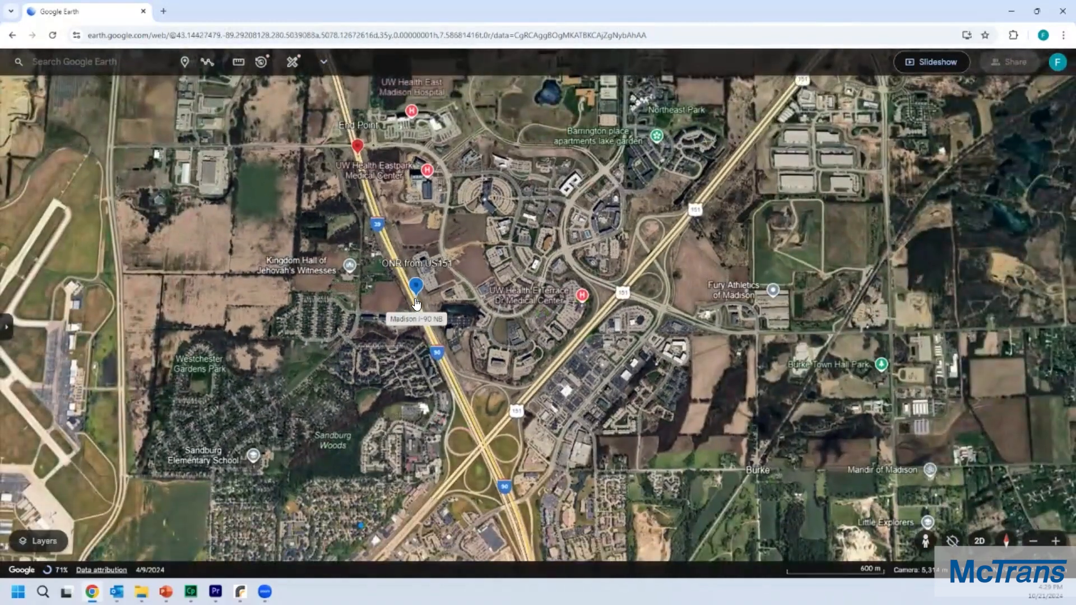
left_click_drag(461, 279, 231, 245)
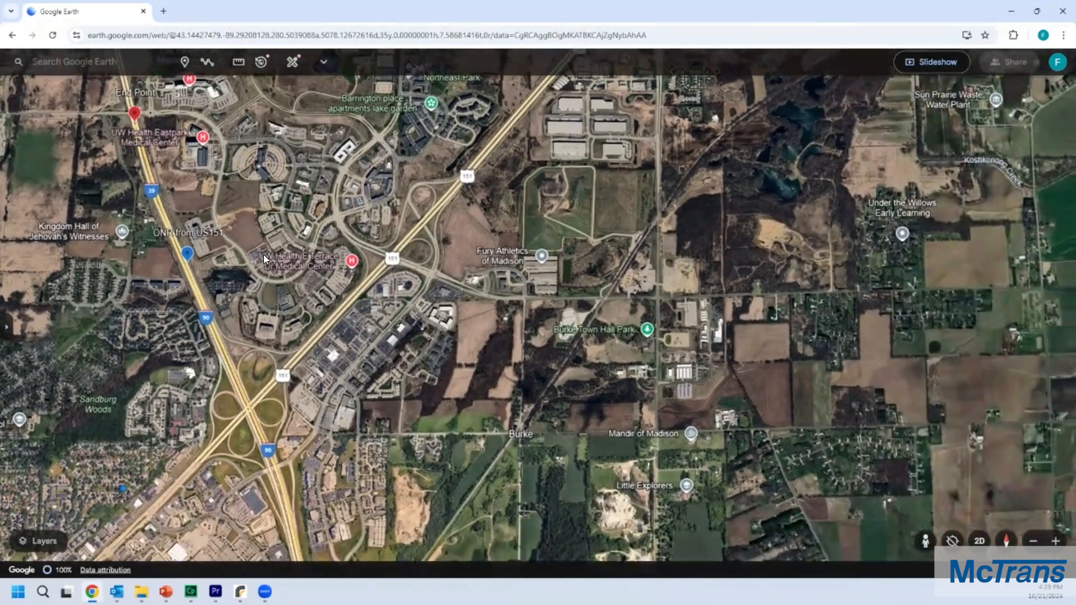
key("alt+Tab")
scroll(788, 227, "down", 5)
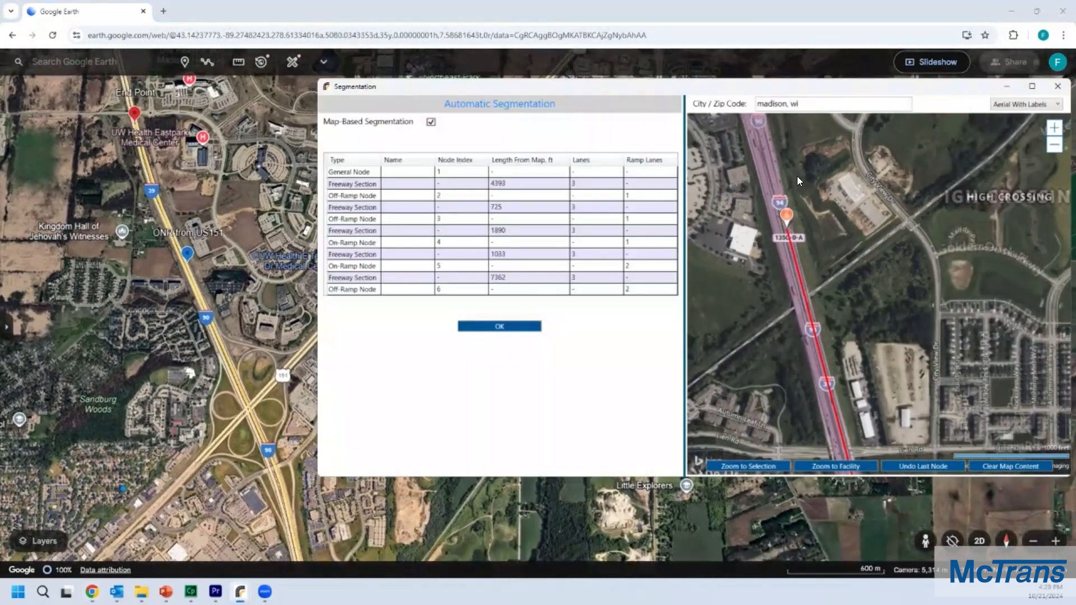
left_click_drag(754, 146, 829, 332)
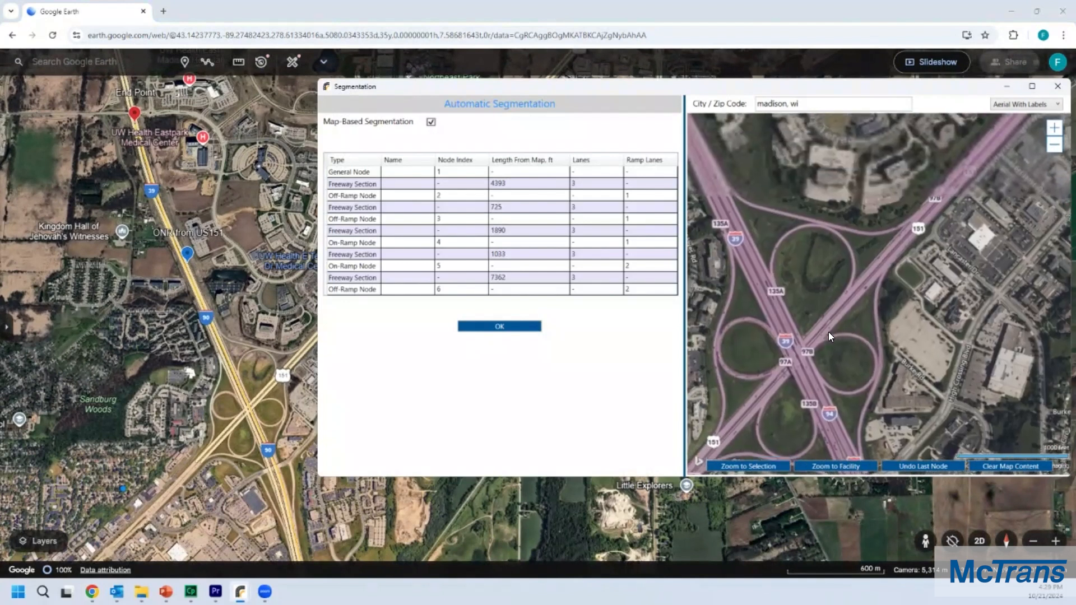
left_click_drag(747, 167, 757, 209)
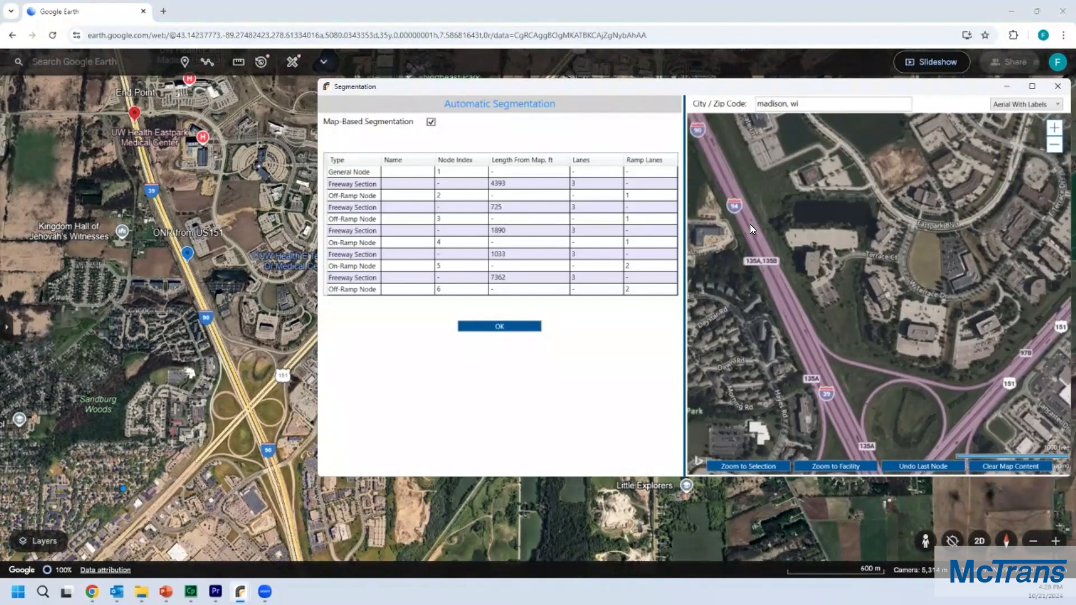
scroll(750, 224, "up", 3)
left_click_drag(734, 197, 777, 245)
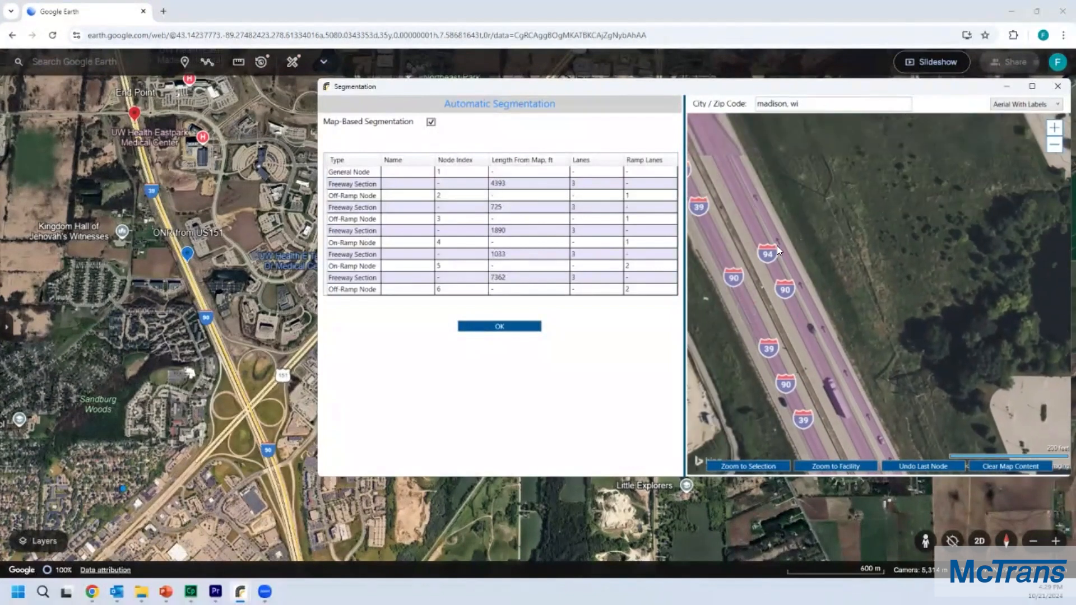
scroll(744, 236, "up", 3)
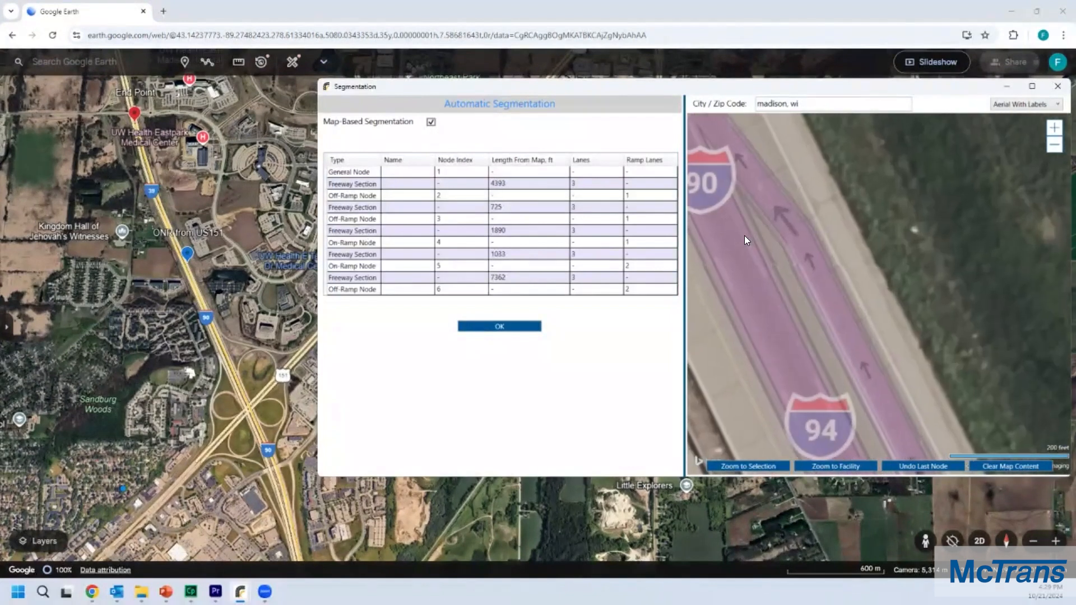
left_click_drag(743, 236, 803, 227)
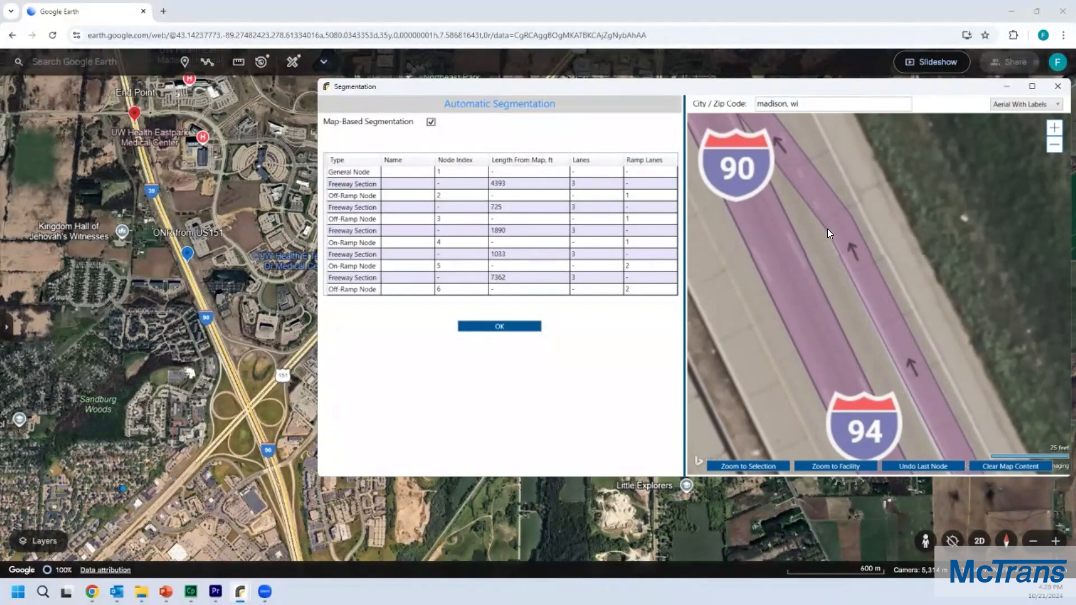
right_click(768, 255)
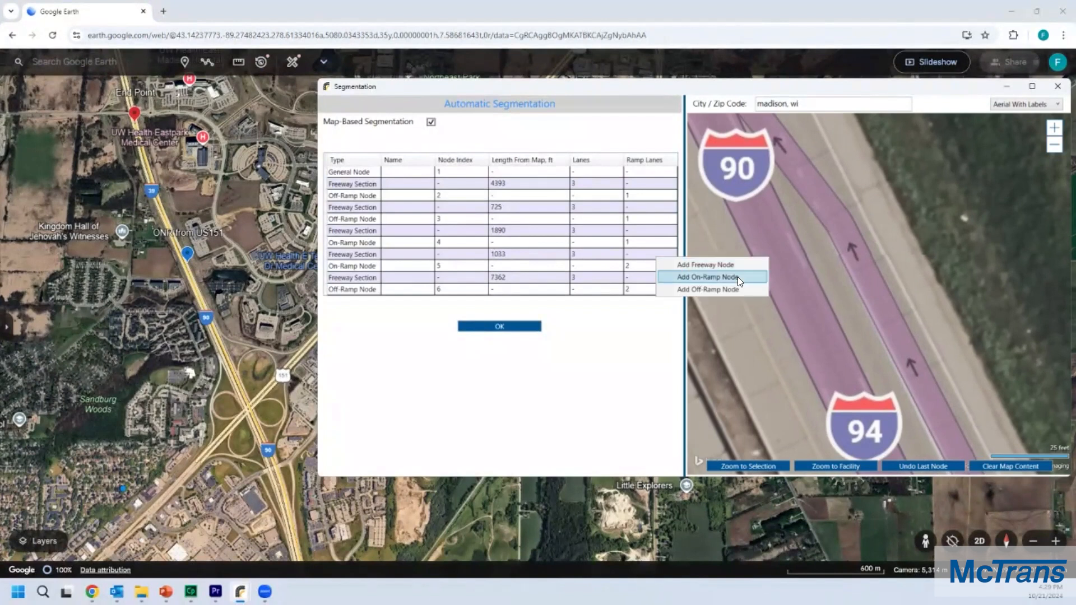
left_click(737, 277)
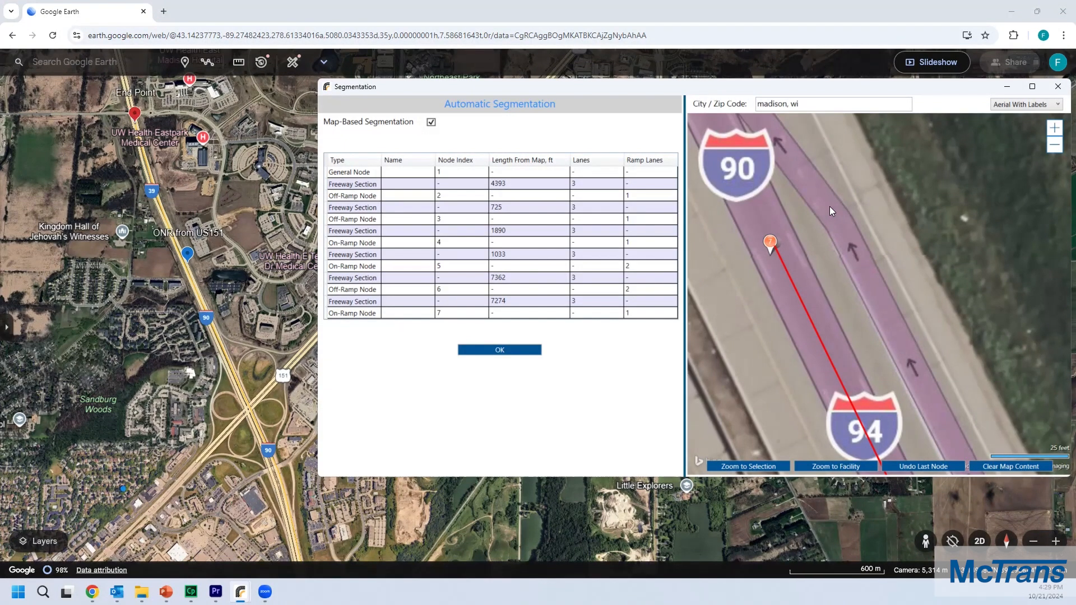
Step: Add a freeway end node on the I-90 northbound lanes just south of Hanson Rd
scroll(830, 206, "down", 5)
left_click_drag(873, 227, 872, 320)
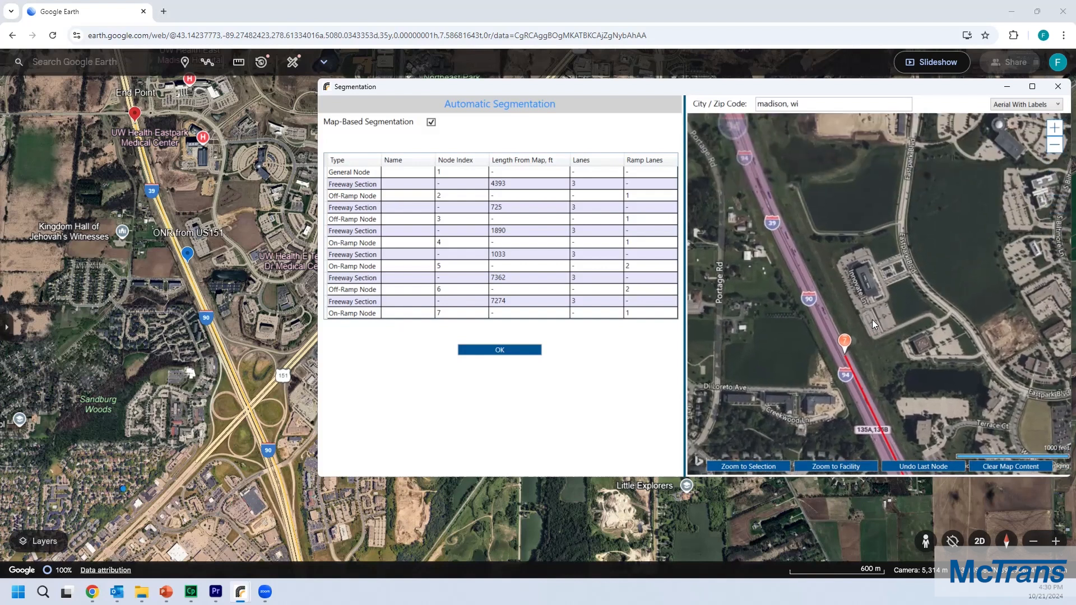
left_click_drag(800, 172, 811, 244)
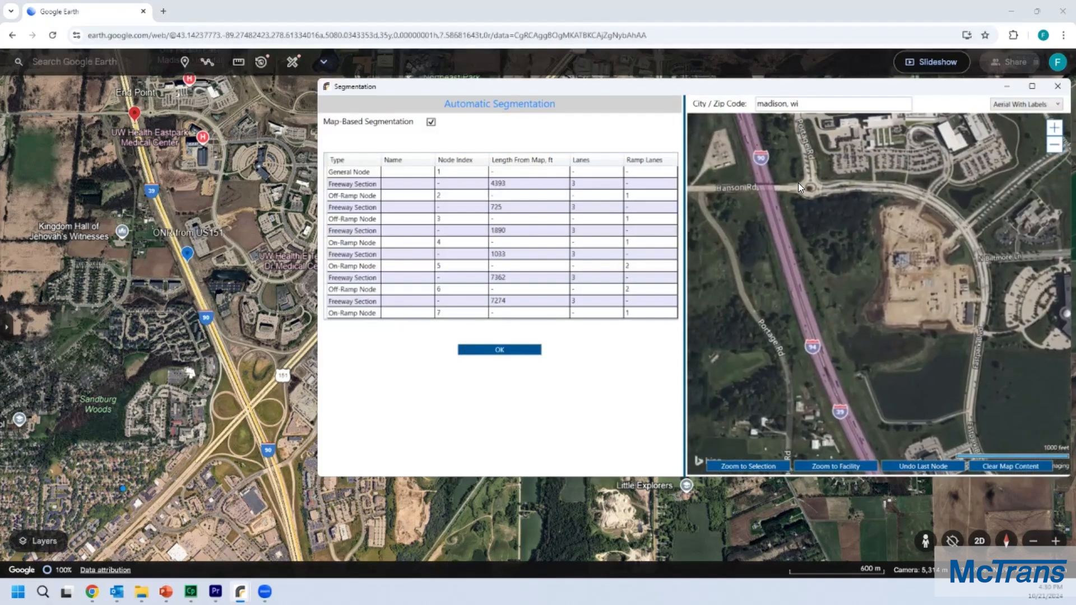
scroll(798, 183, "up", 1)
scroll(793, 211, "up", 2)
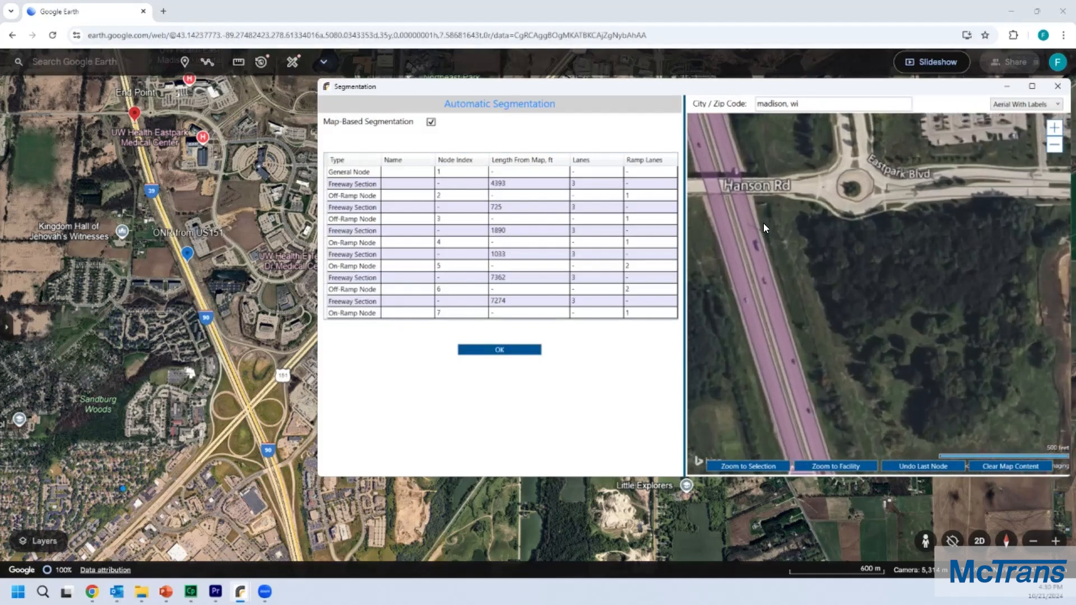
right_click(751, 223)
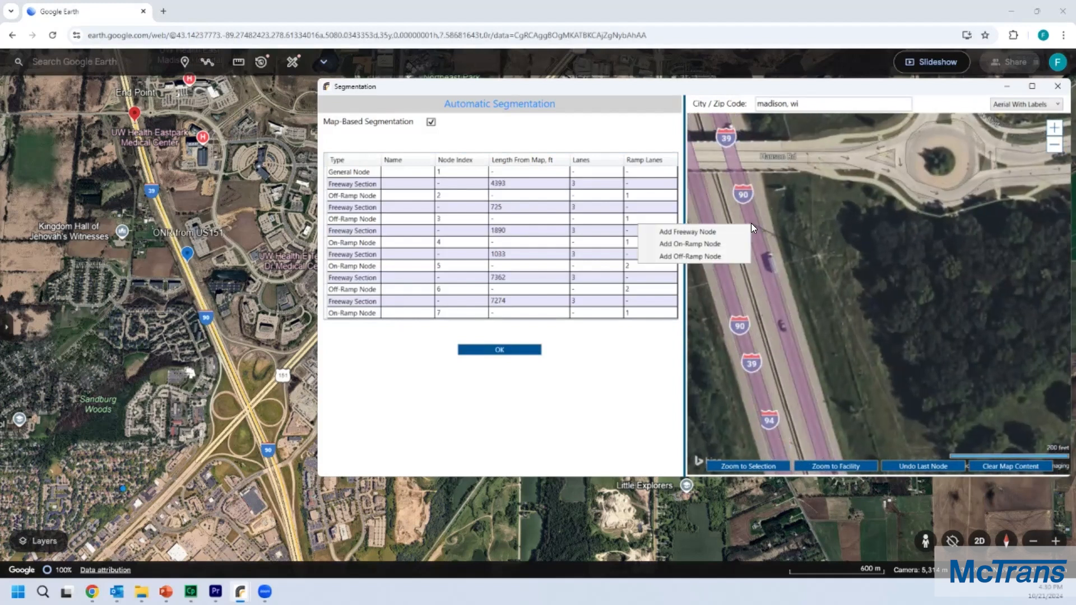
left_click(709, 235)
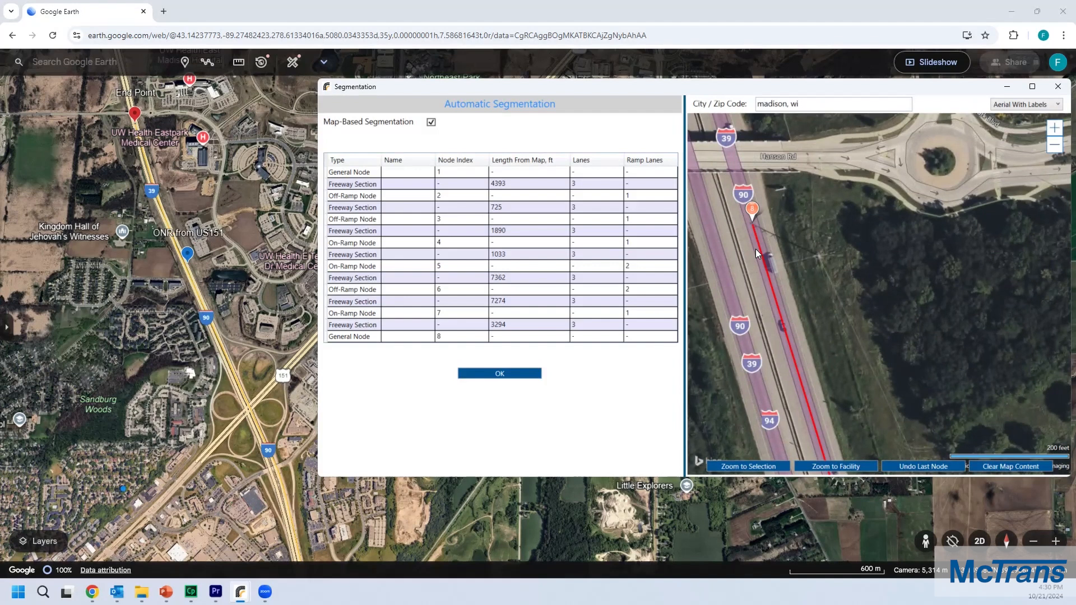
Step: Set the freeway section between on-ramp node 5 and off-ramp node 6 to 4 lanes
scroll(875, 281, "down", 5)
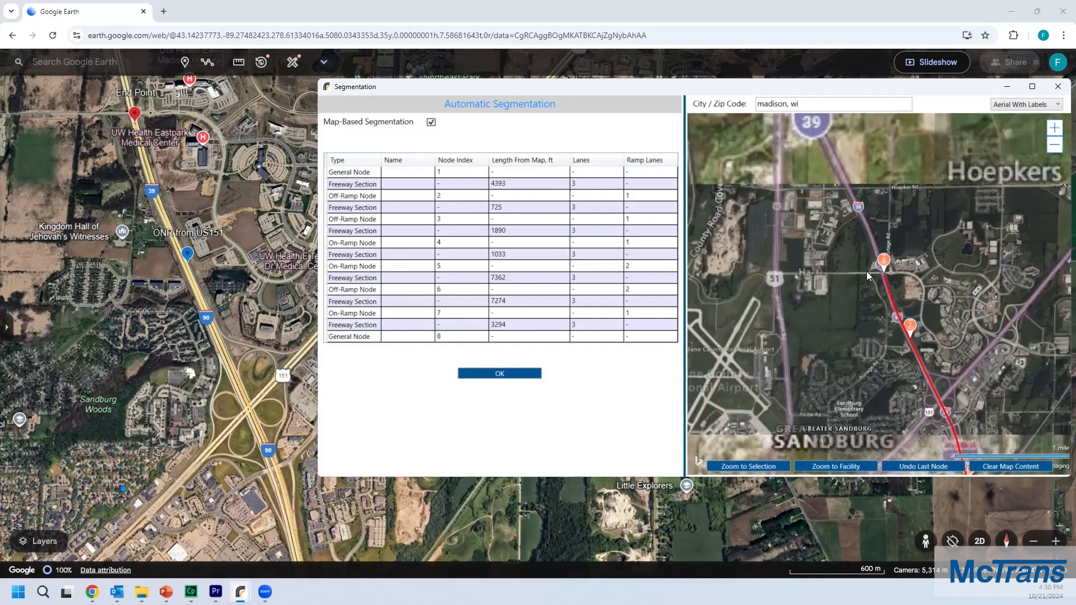
left_click_drag(968, 336, 900, 256)
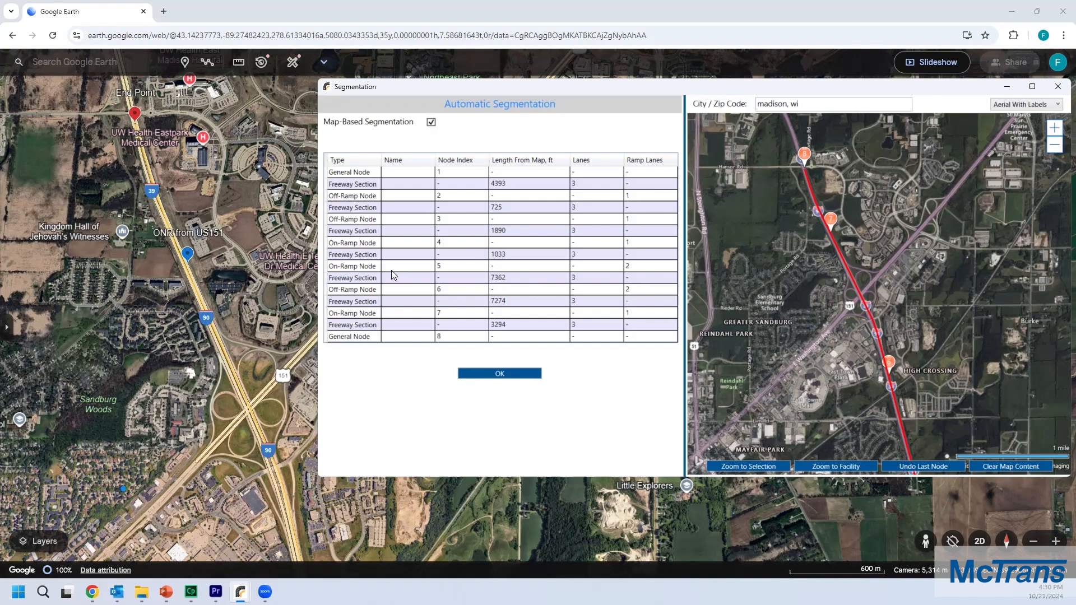
left_click(367, 267)
left_click(365, 290, "ctrl")
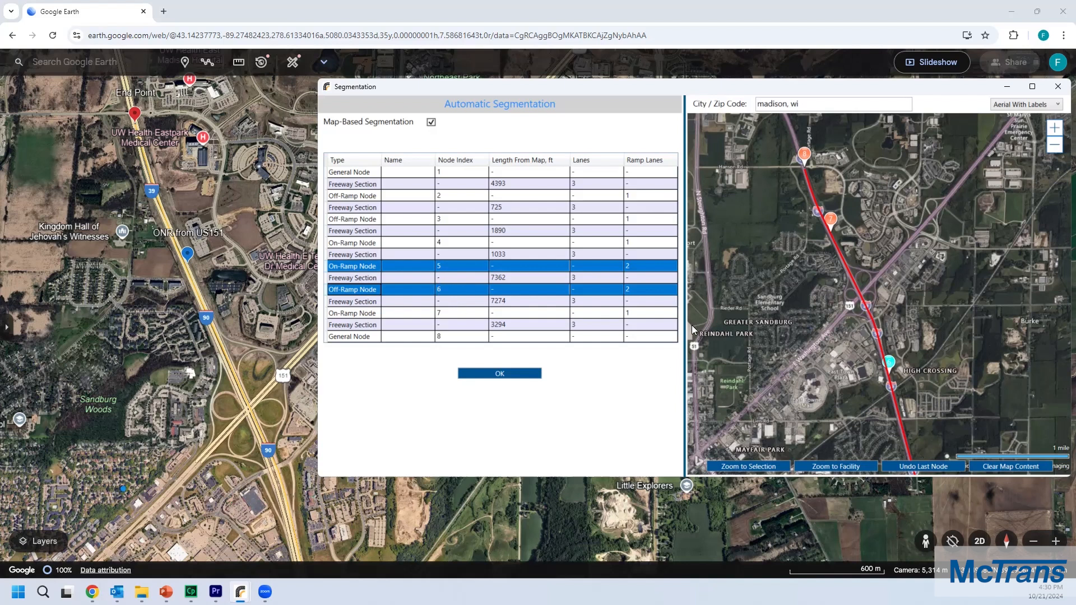
left_click(536, 278)
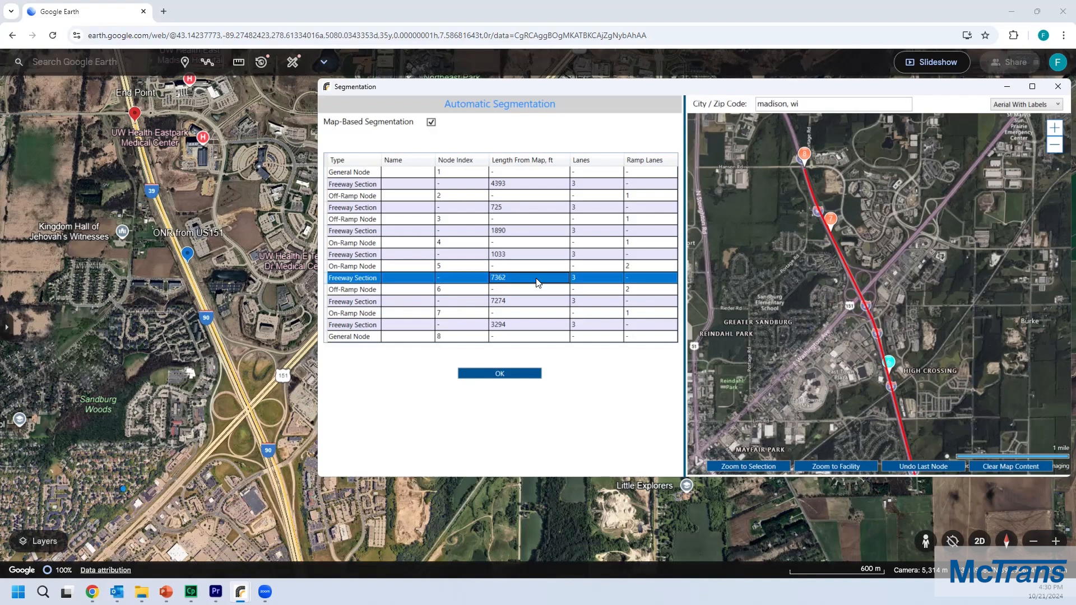
double_click(585, 278)
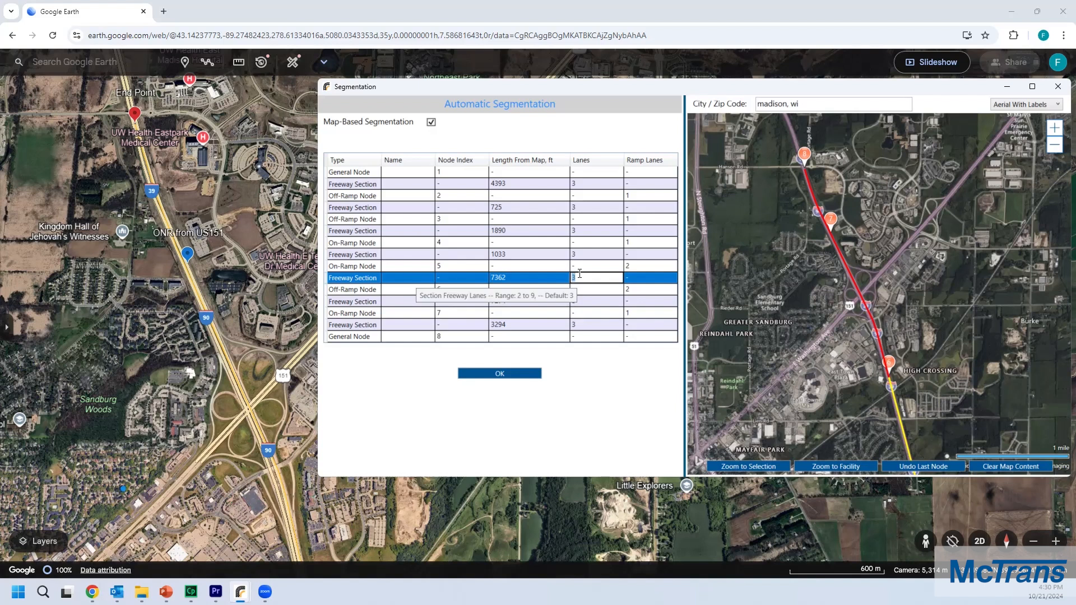
type("4")
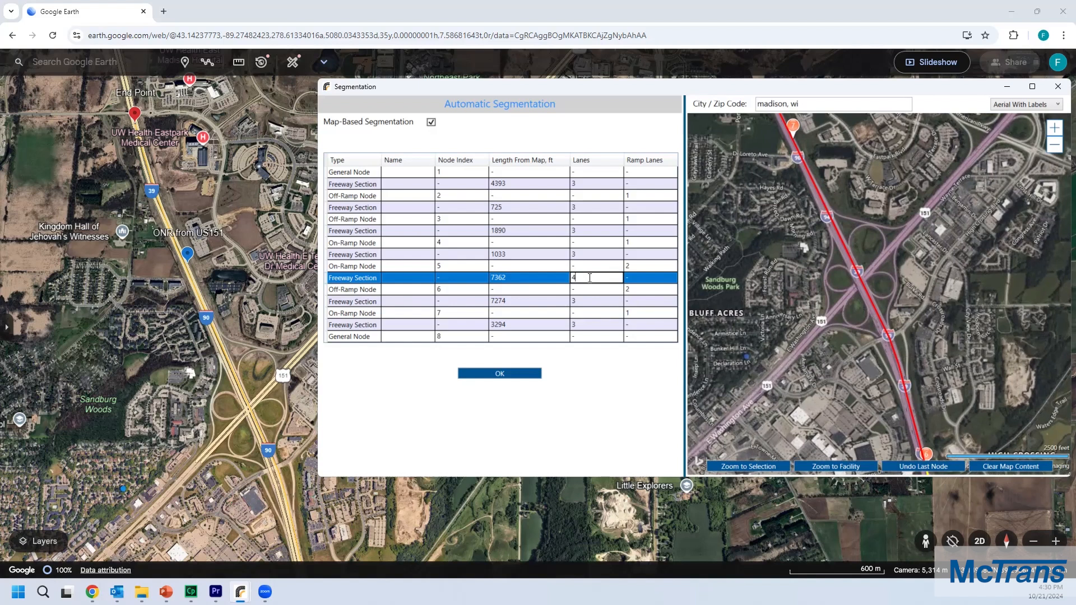
left_click(433, 280)
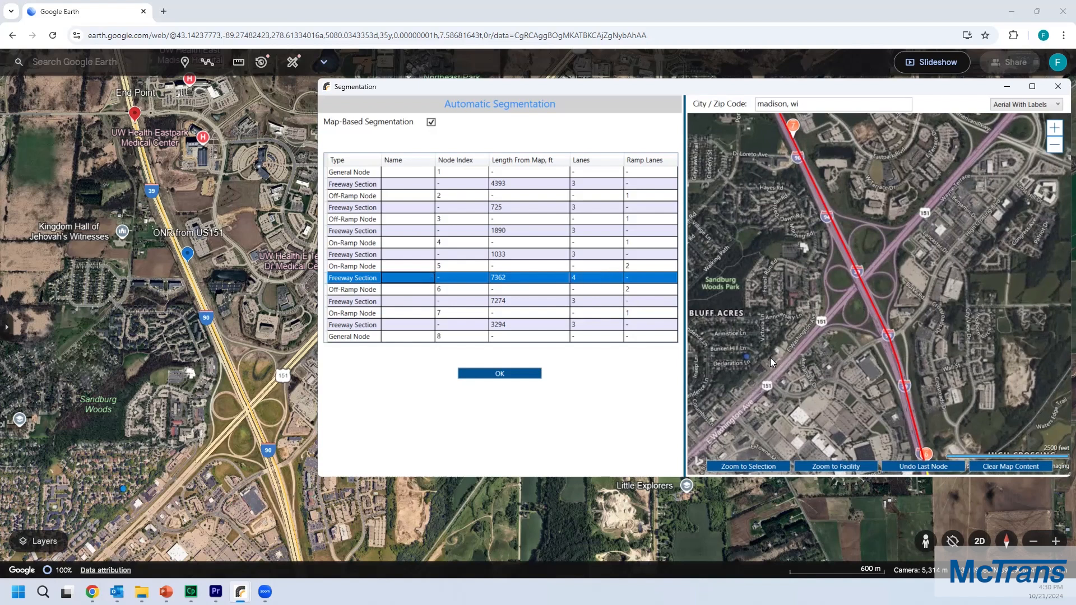
Step: Confirm the map-based segmentation and overwrite the existing facility in HCS Freeways
left_click_drag(813, 349, 800, 325)
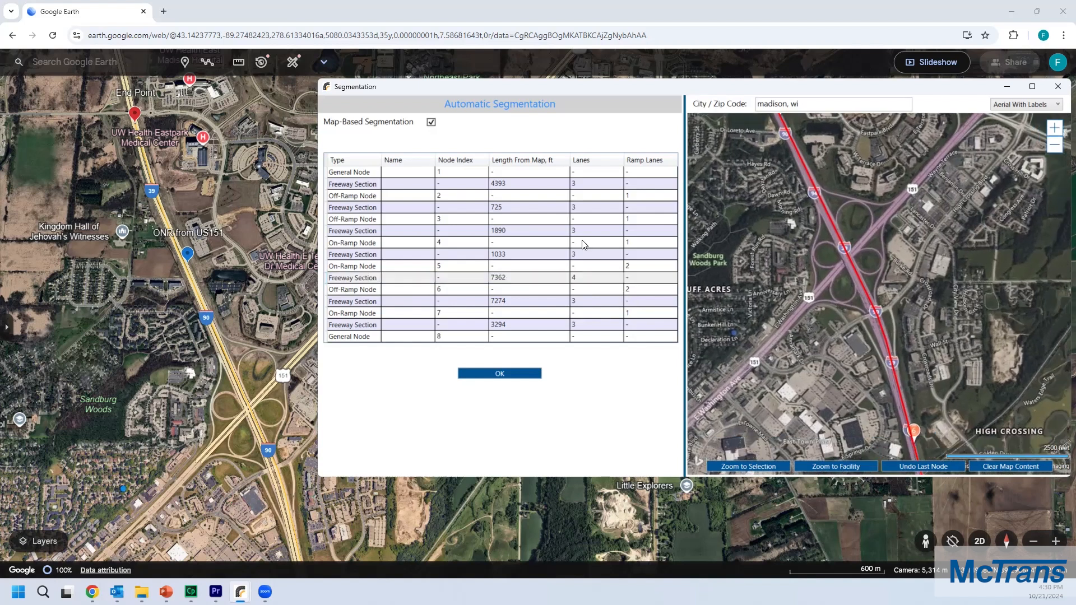
left_click(581, 256)
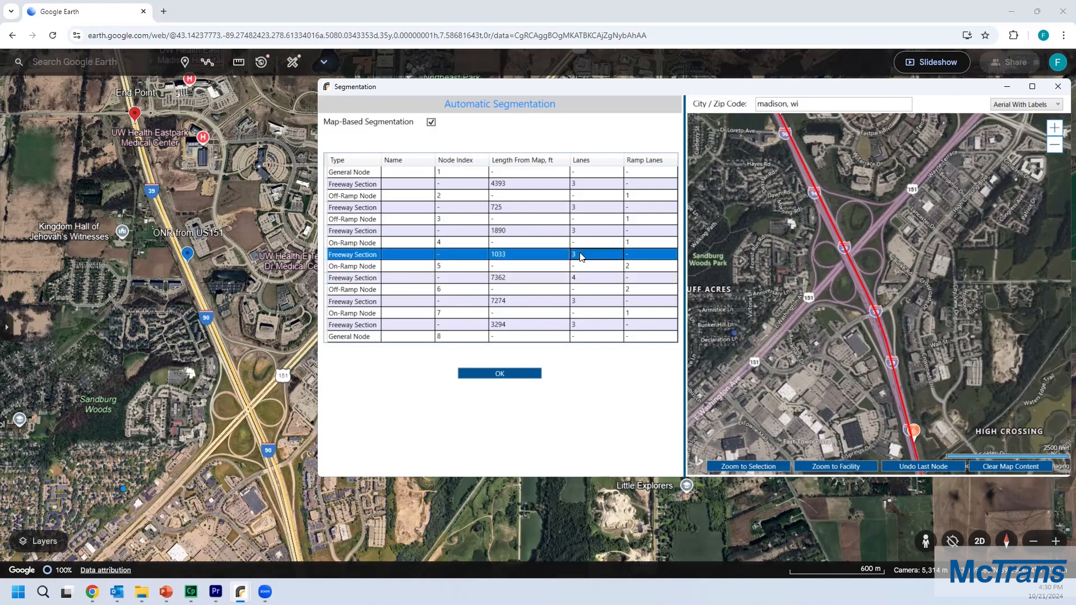
left_click(589, 305)
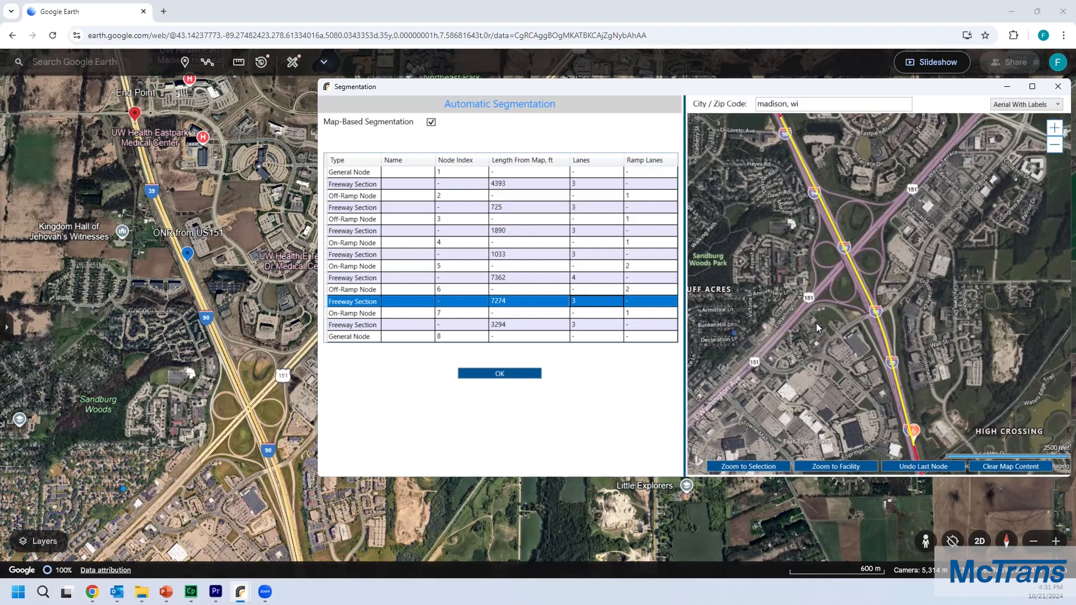
left_click(528, 376)
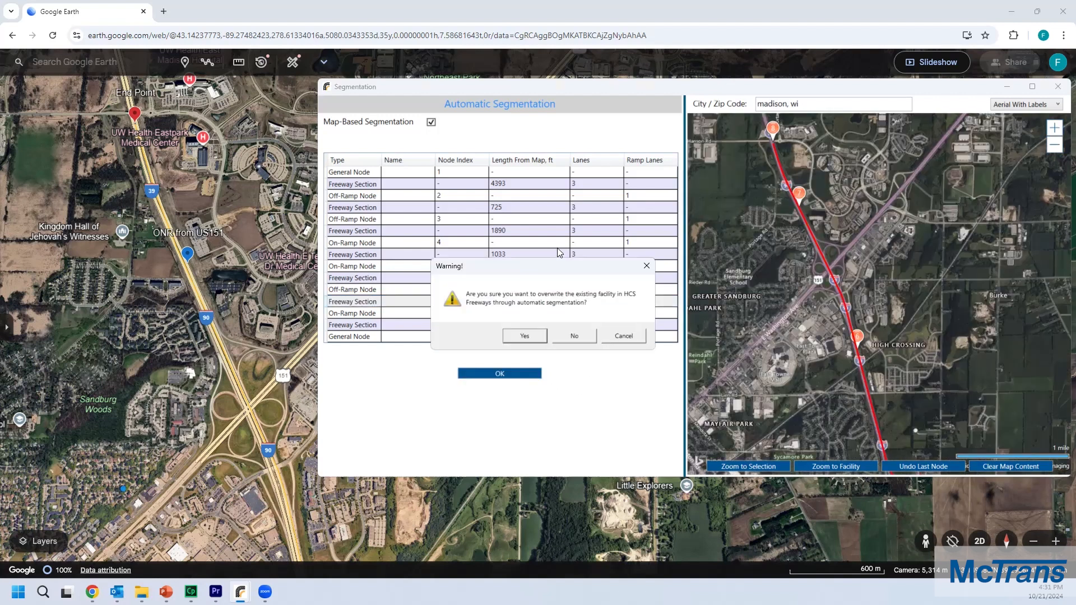
left_click_drag(555, 270, 563, 256)
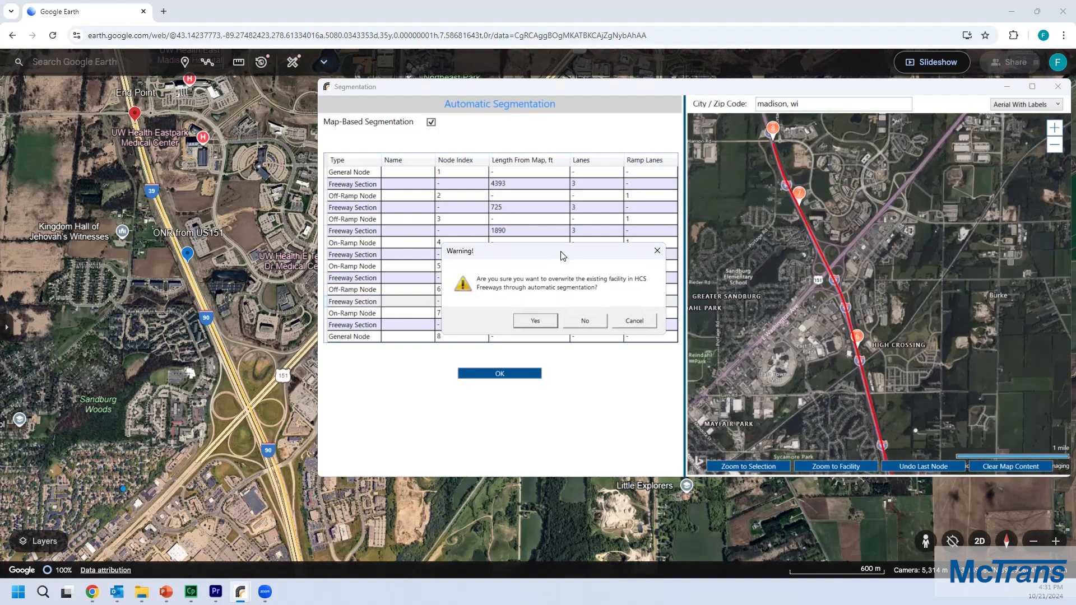
left_click(544, 322)
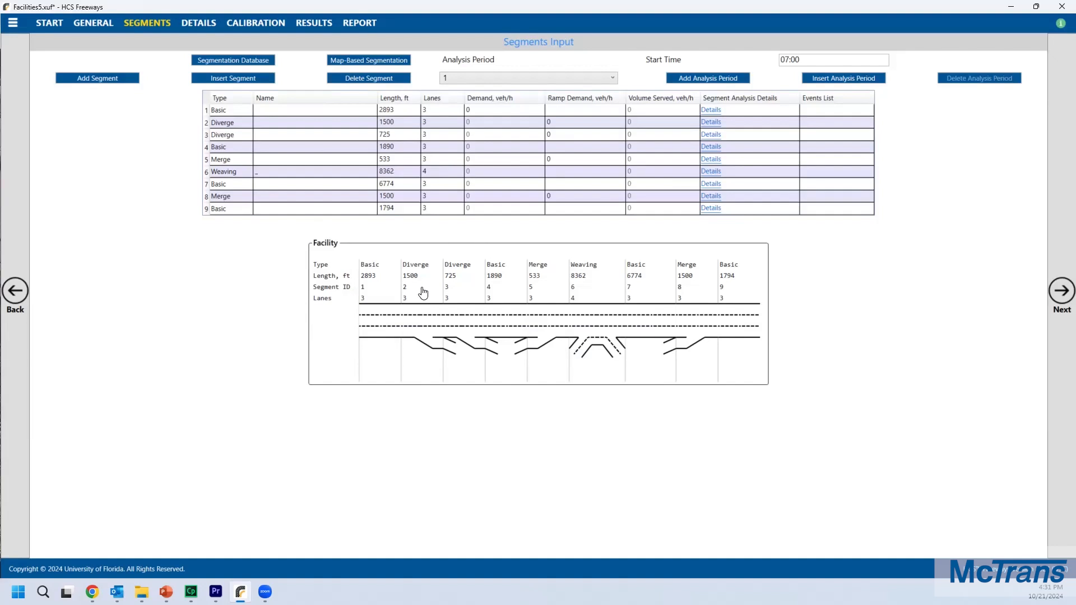
Step: Open segment 2's details and set its ramp side to Left
mouse_move(422, 278)
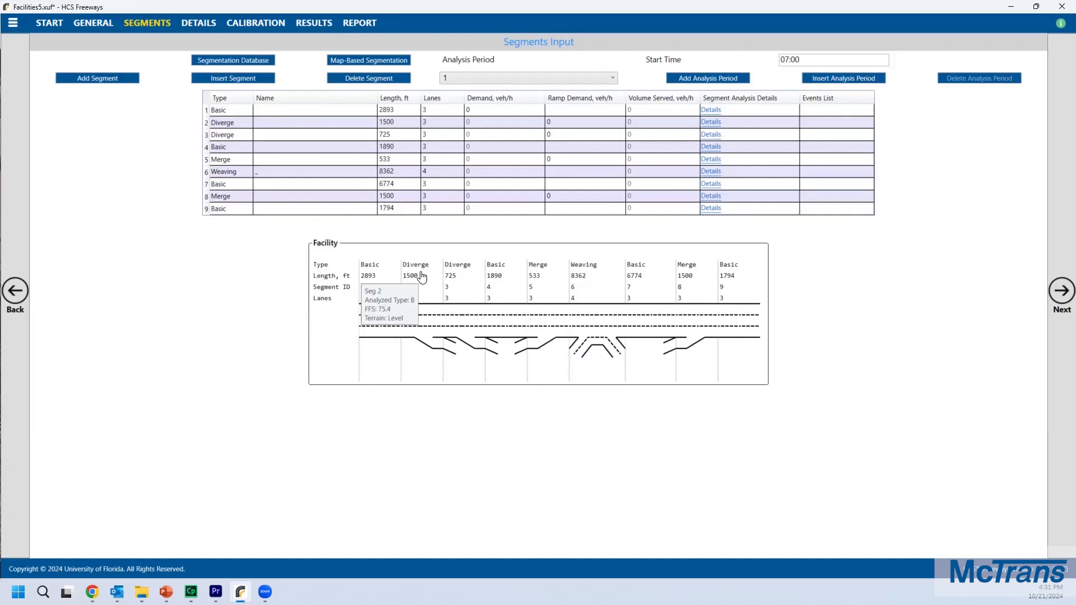
left_click(423, 276)
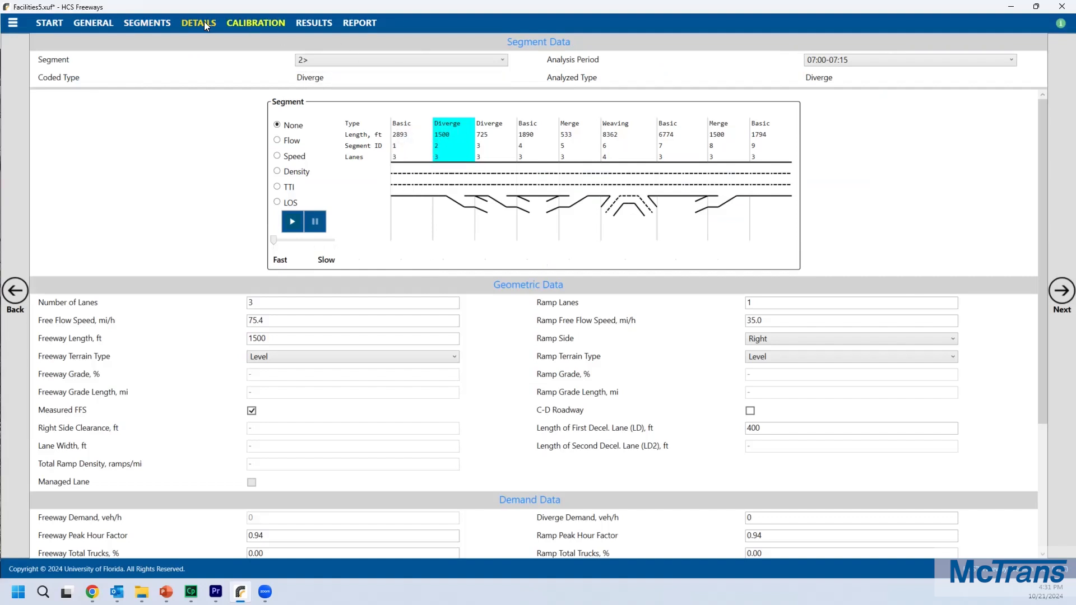
left_click(786, 339)
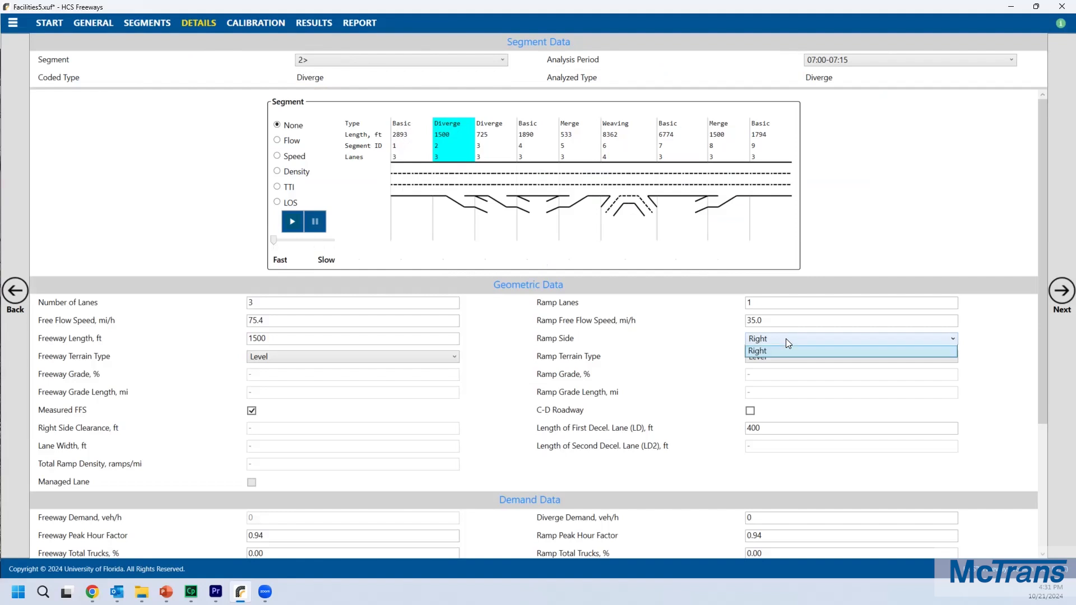
left_click(778, 350)
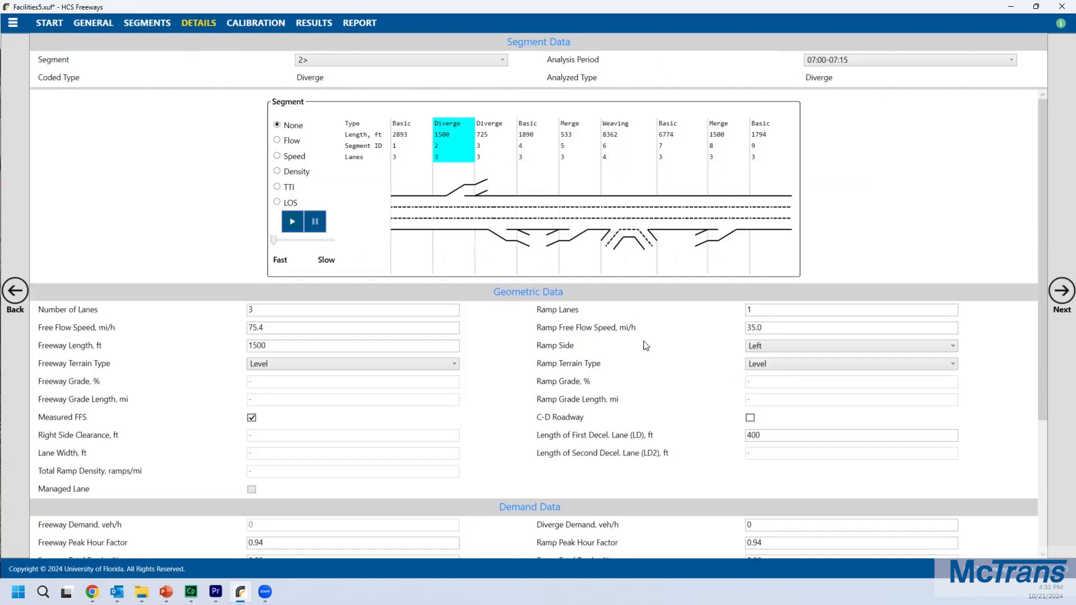
Step: Select segment 5 and set its ramp side to Left
left_click(577, 149)
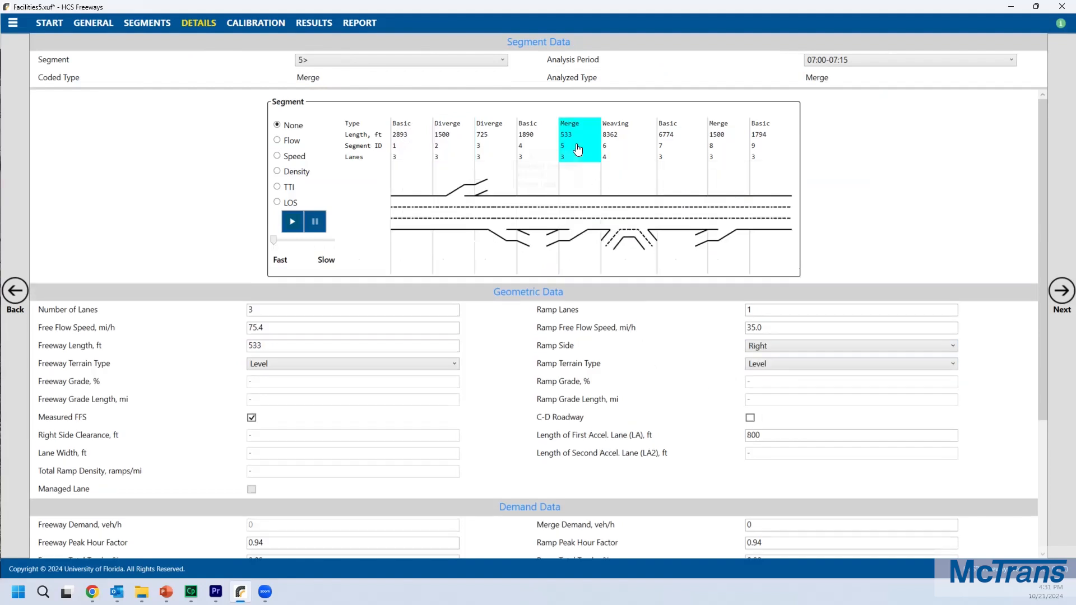
left_click(782, 347)
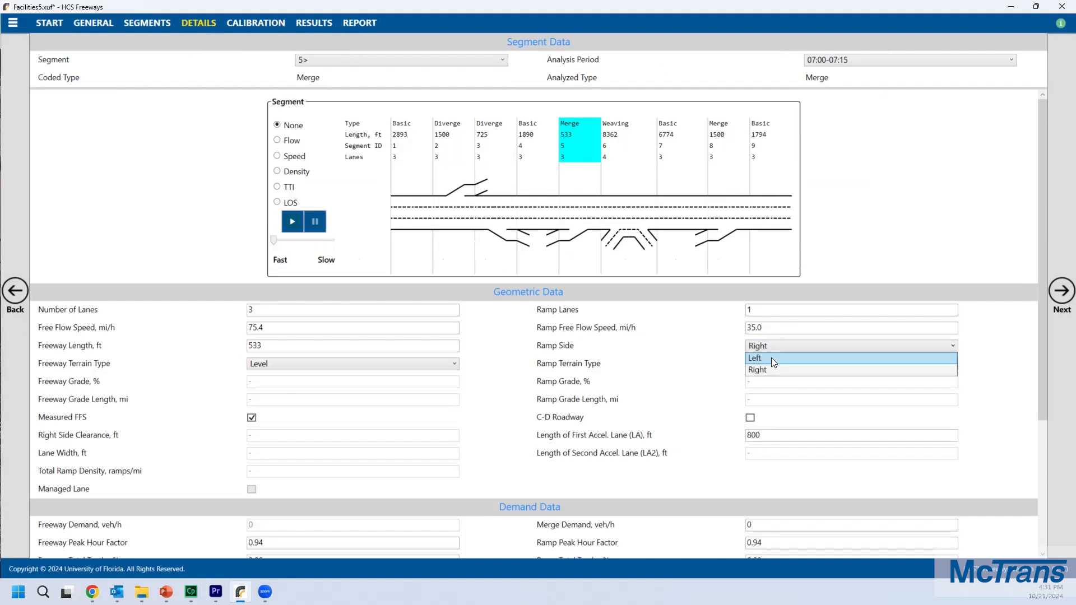
left_click(772, 357)
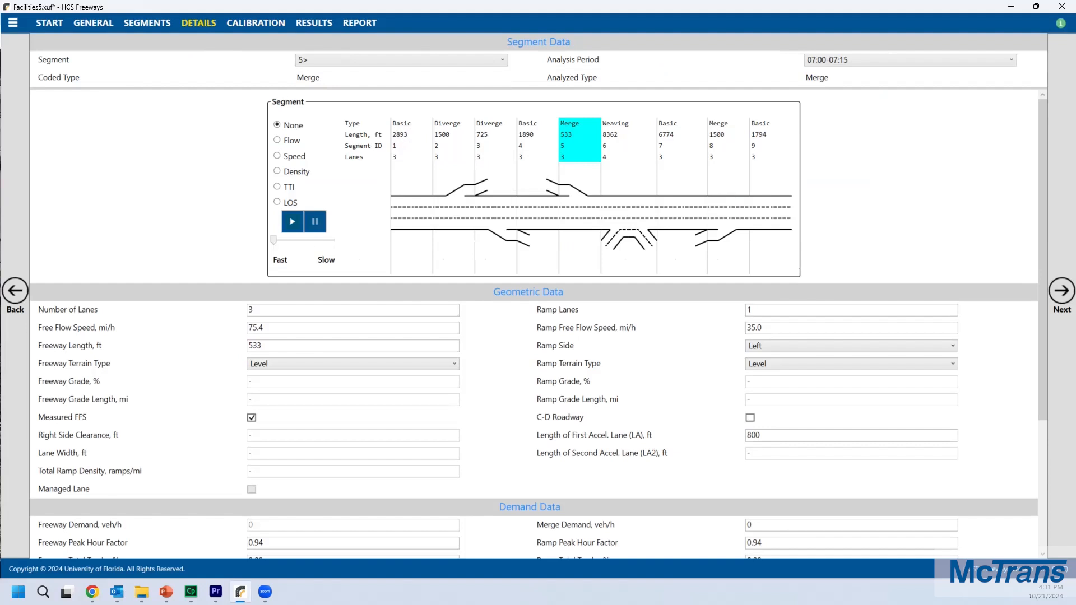
key("alt+Tab")
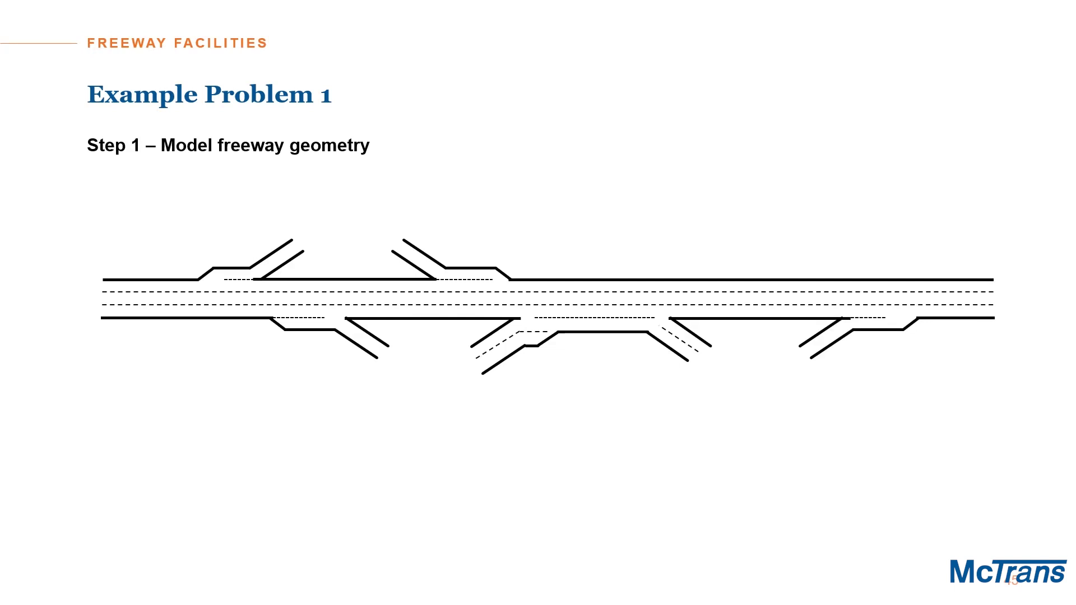
key("Right")
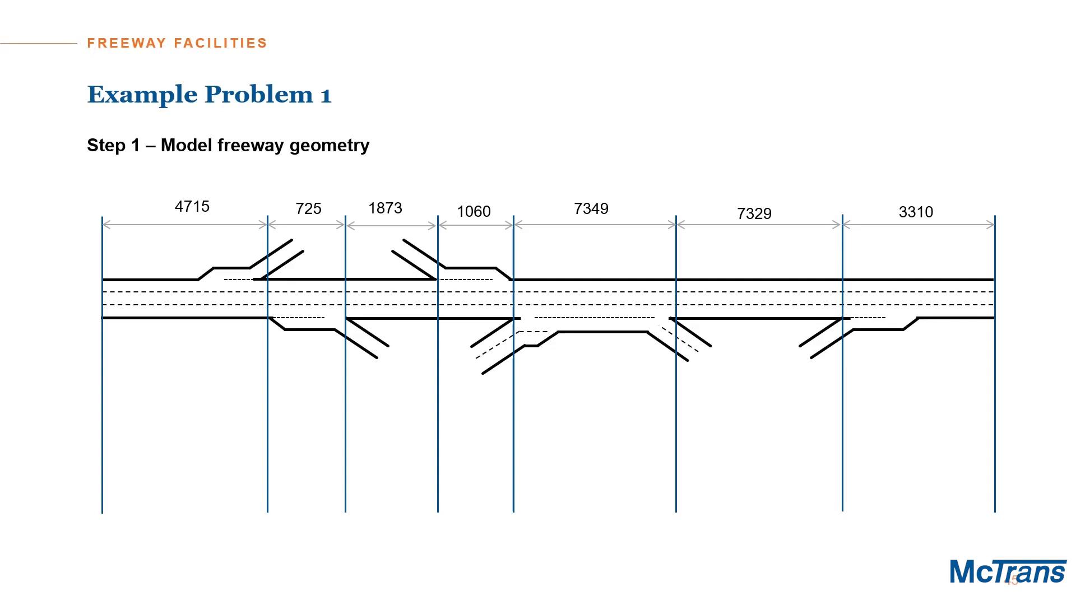
key("Right")
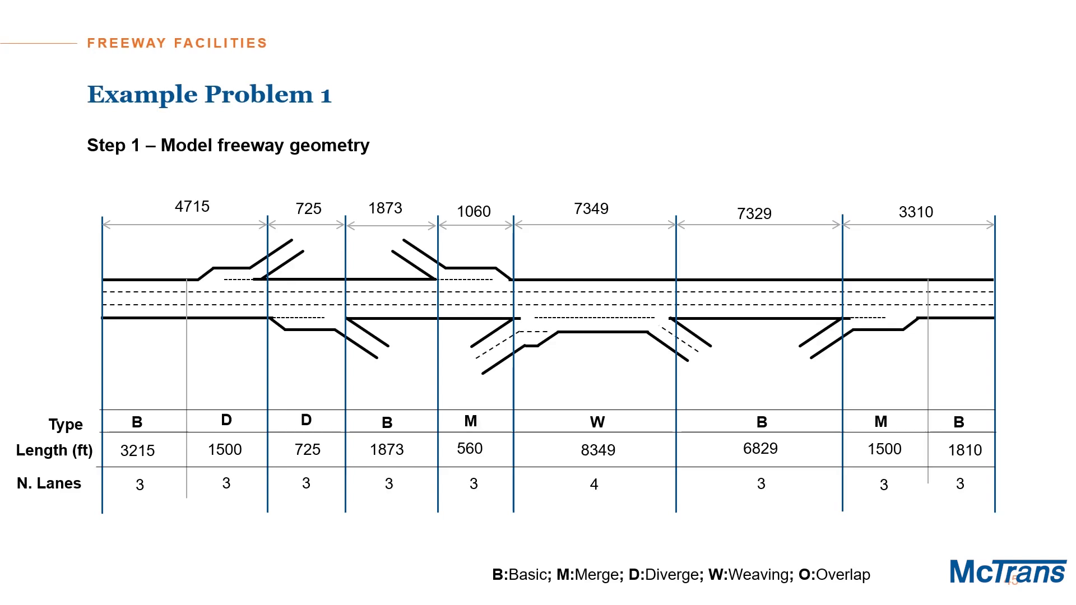
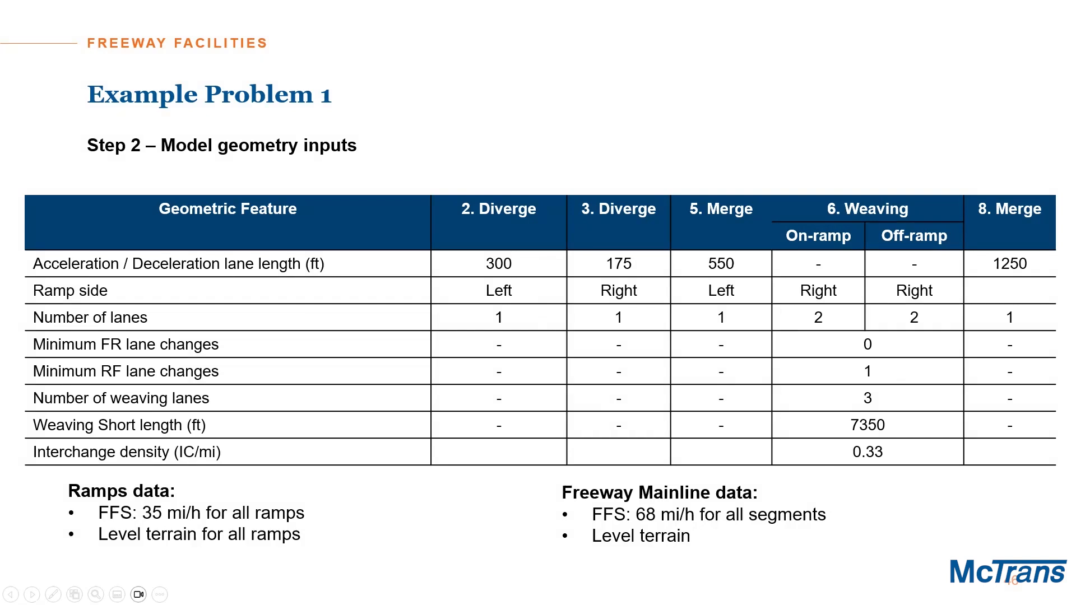
Step: Return to the freeway facility and review segments 2 and 3's ramp sides and deceleration lane lengths against the example table
key("alt+Tab")
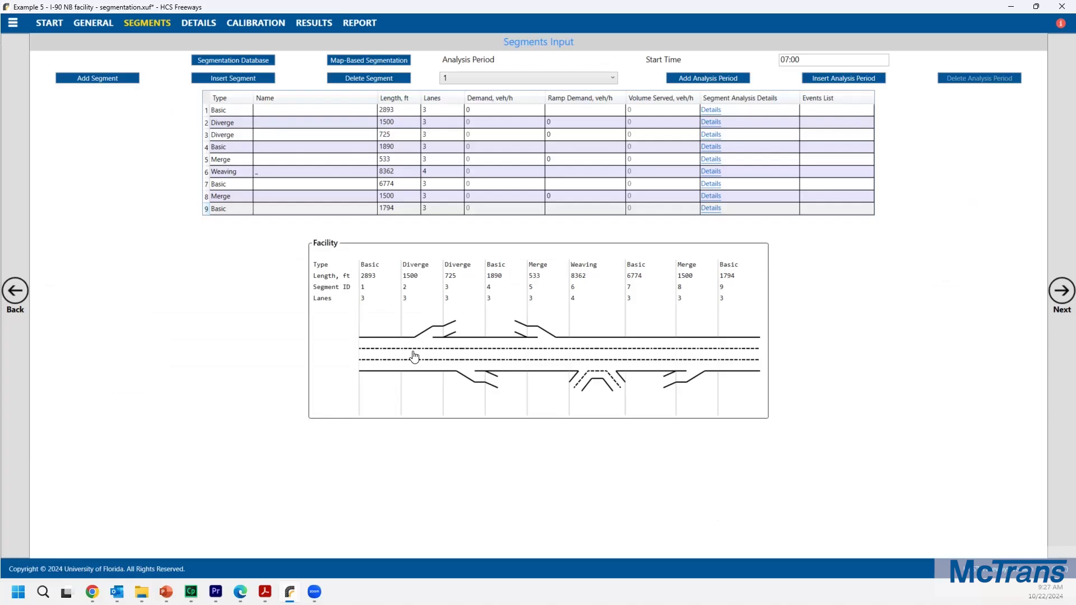
left_click(416, 289)
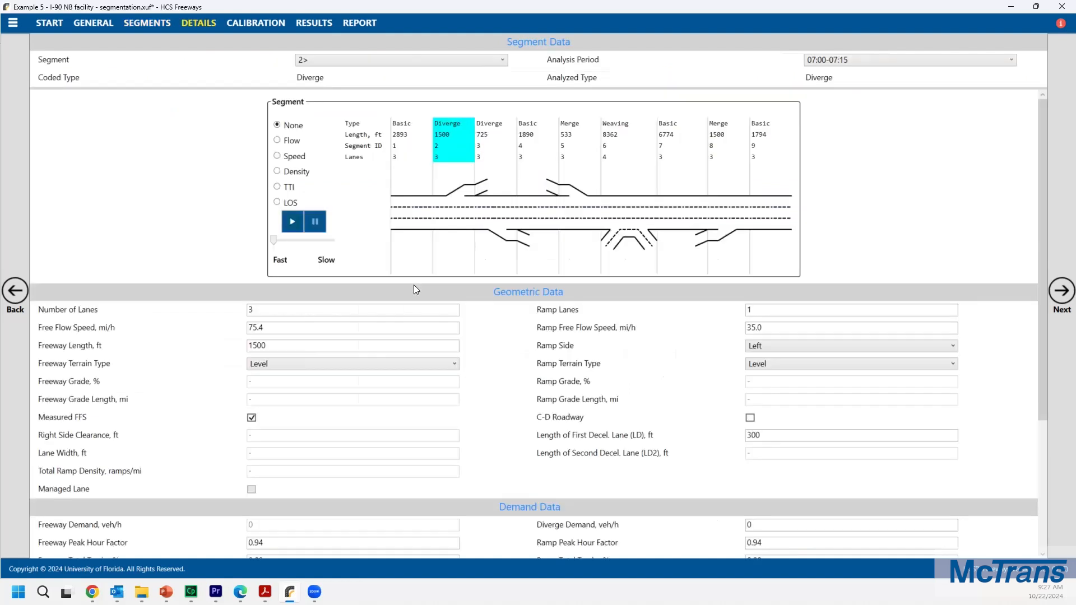
left_click(763, 345)
left_click(764, 346)
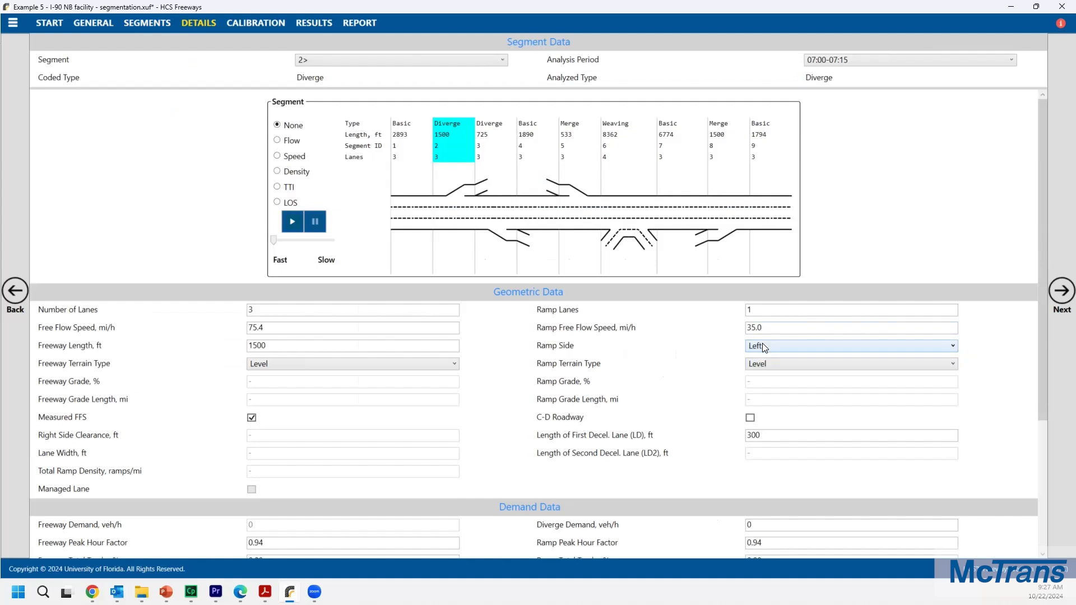
left_click(762, 438)
double_click(756, 436)
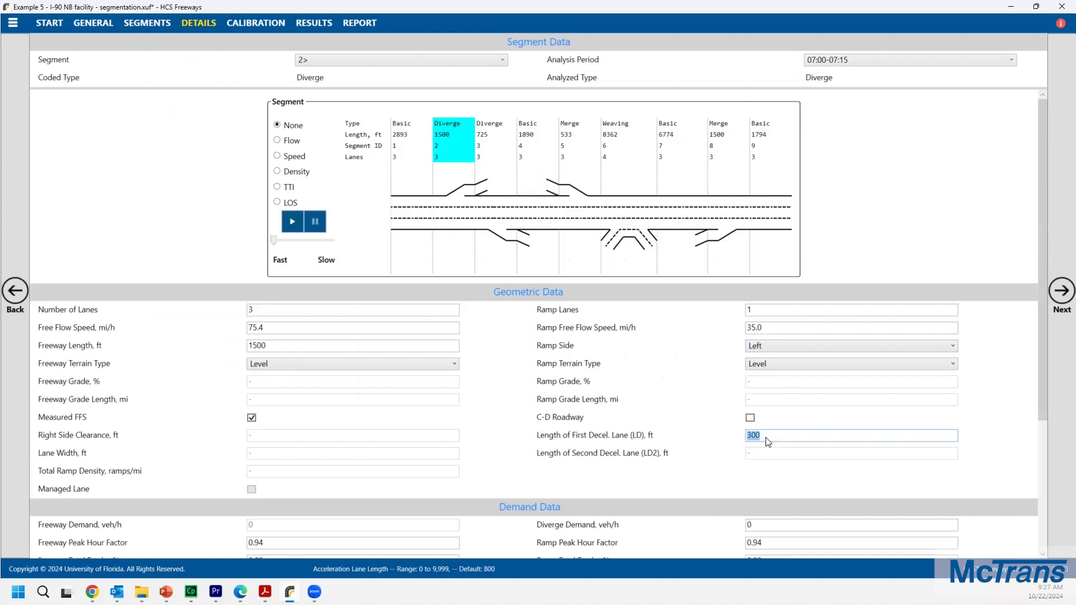
left_click(489, 146)
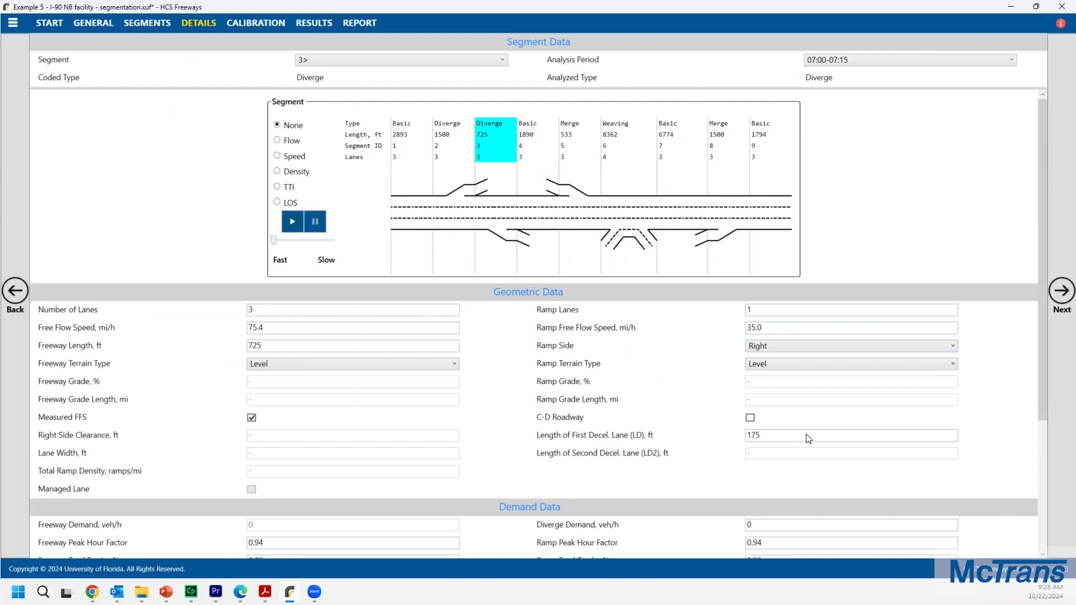
left_click(768, 437)
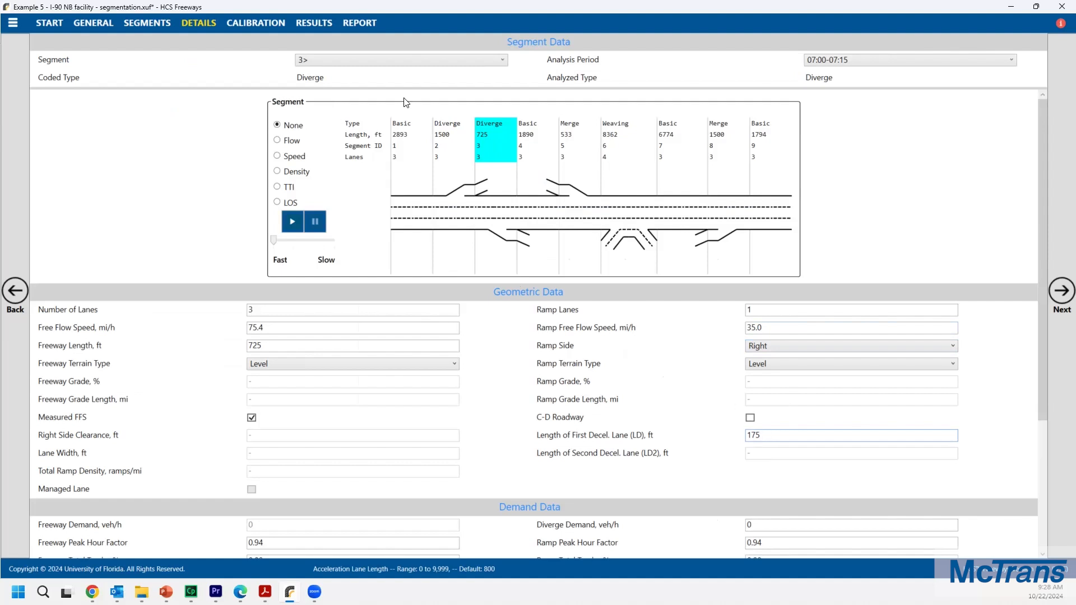
Step: Select segment 5 and open the information and errors list to read its message
left_click(590, 151)
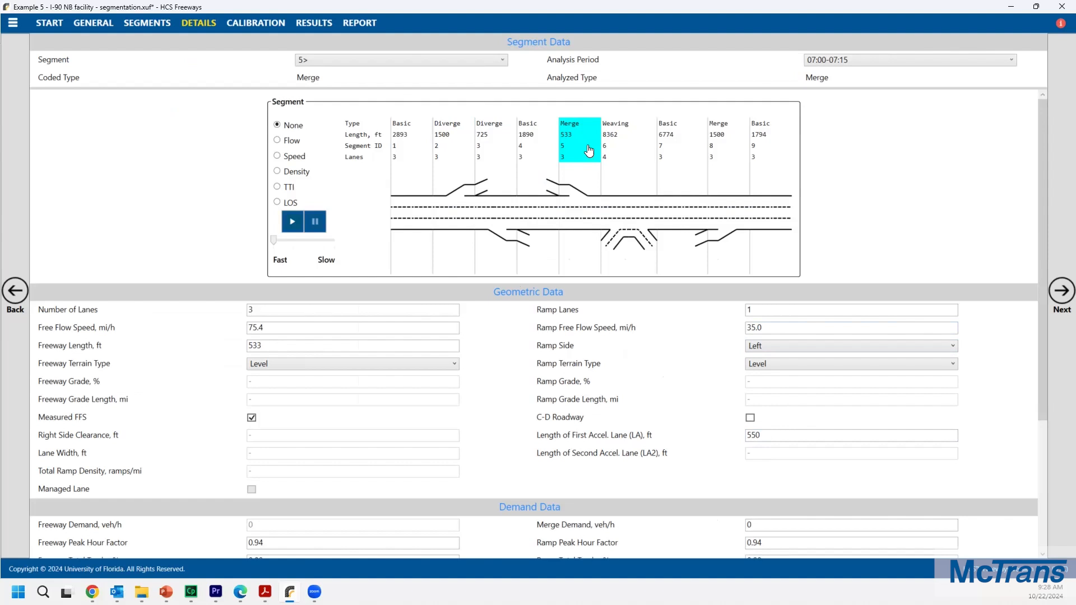
mouse_move(639, 236)
left_click(1061, 25)
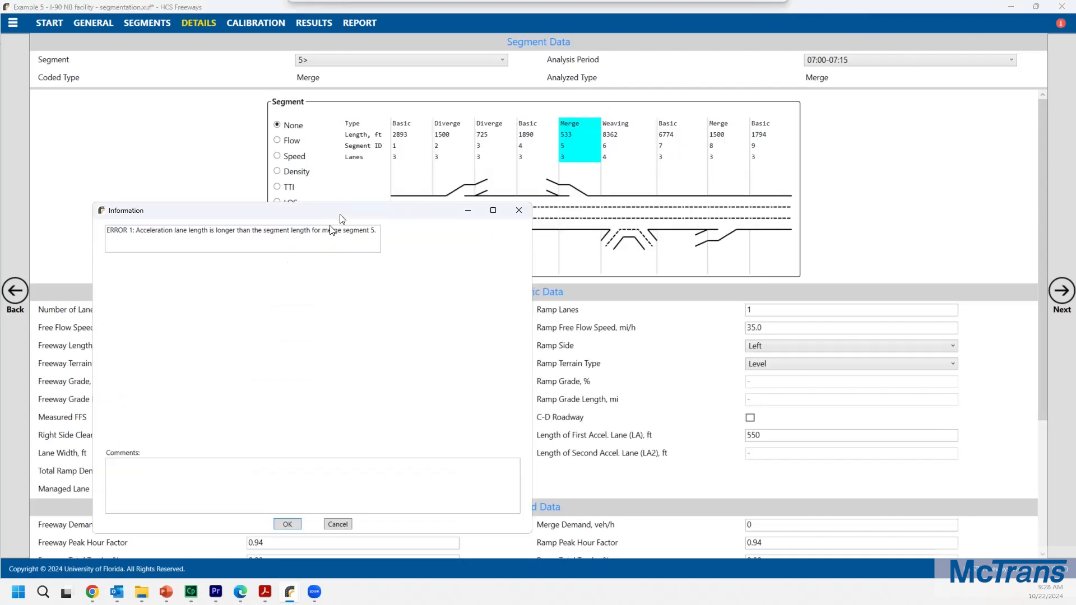
left_click_drag(343, 218, 317, 272)
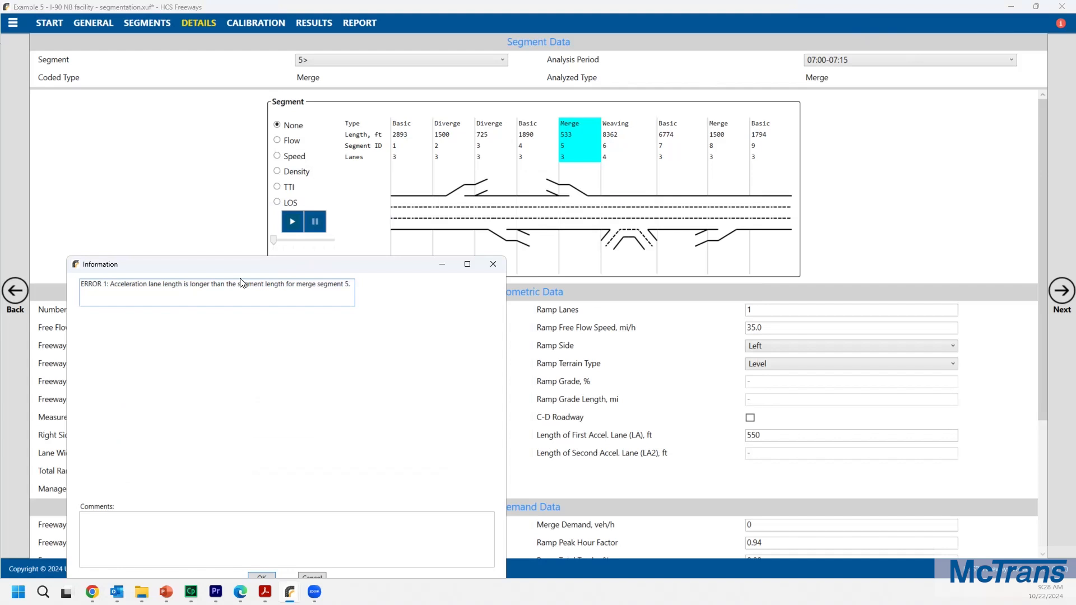
left_click(493, 264)
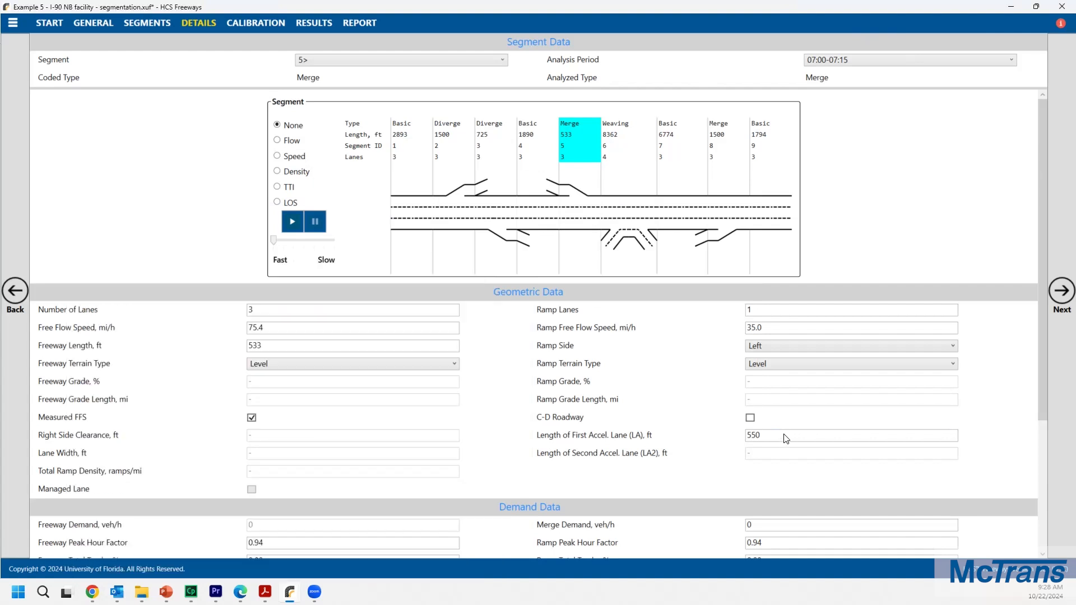
Step: Set segment 5's first acceleration lane length to 533 ft and recheck the information list
double_click(768, 437)
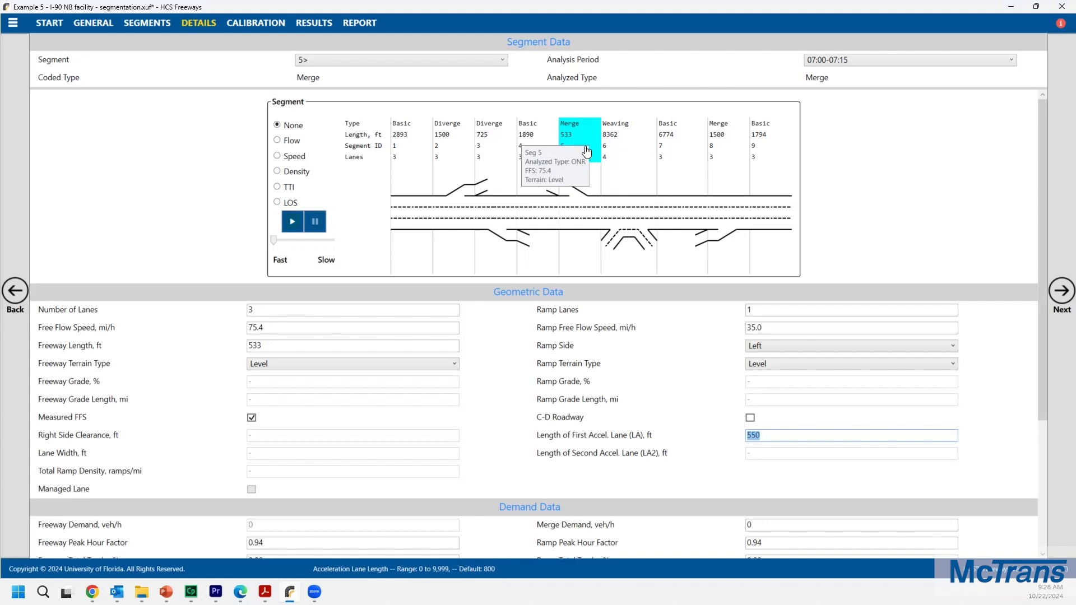
left_click(773, 438)
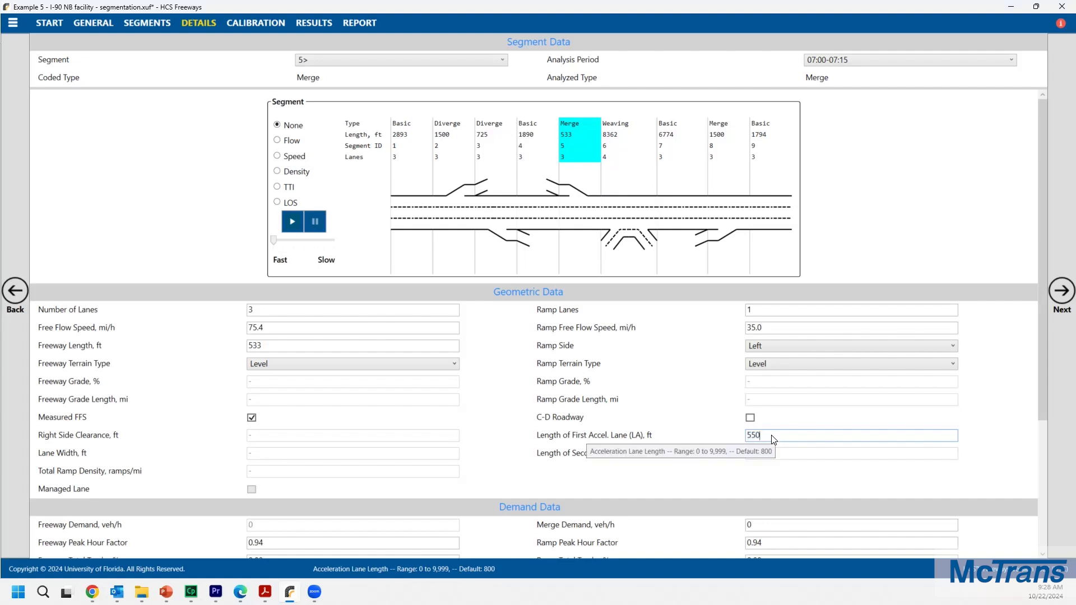
double_click(773, 439)
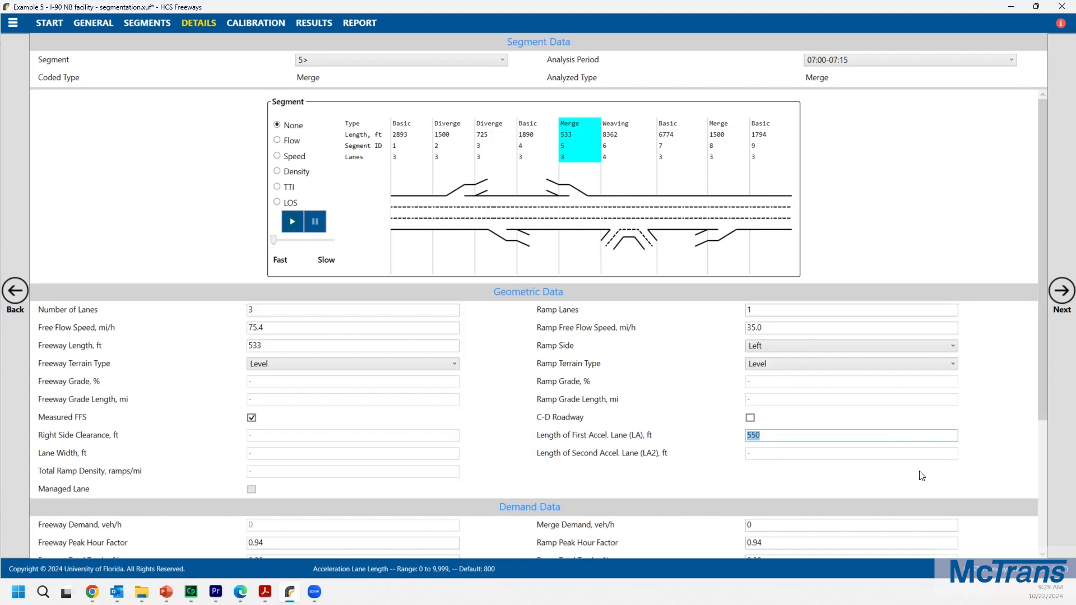
type("533")
key("Tab")
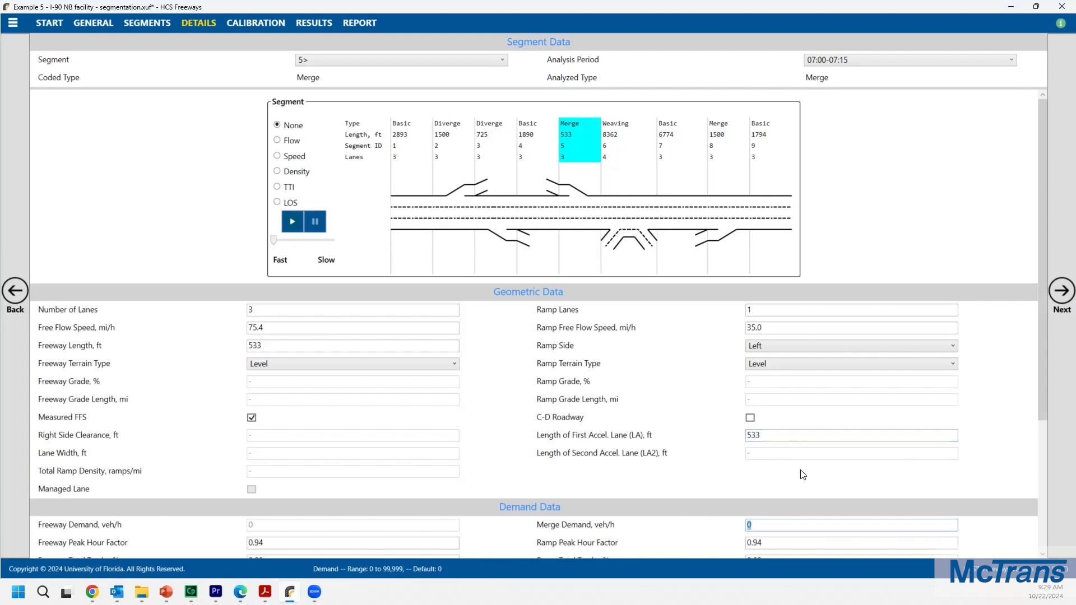
left_click(777, 437)
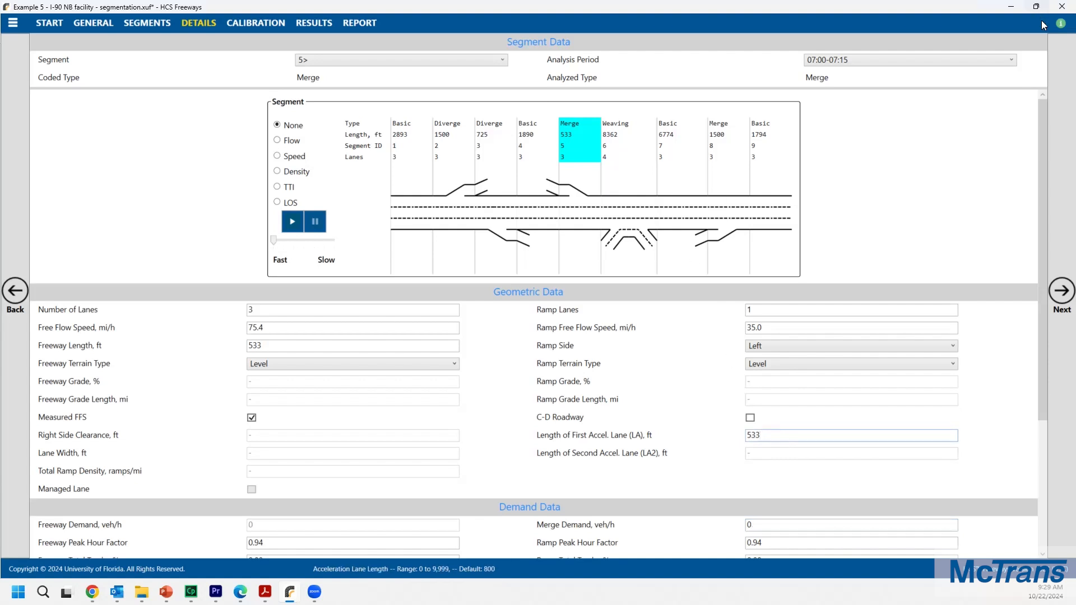
left_click(1060, 25)
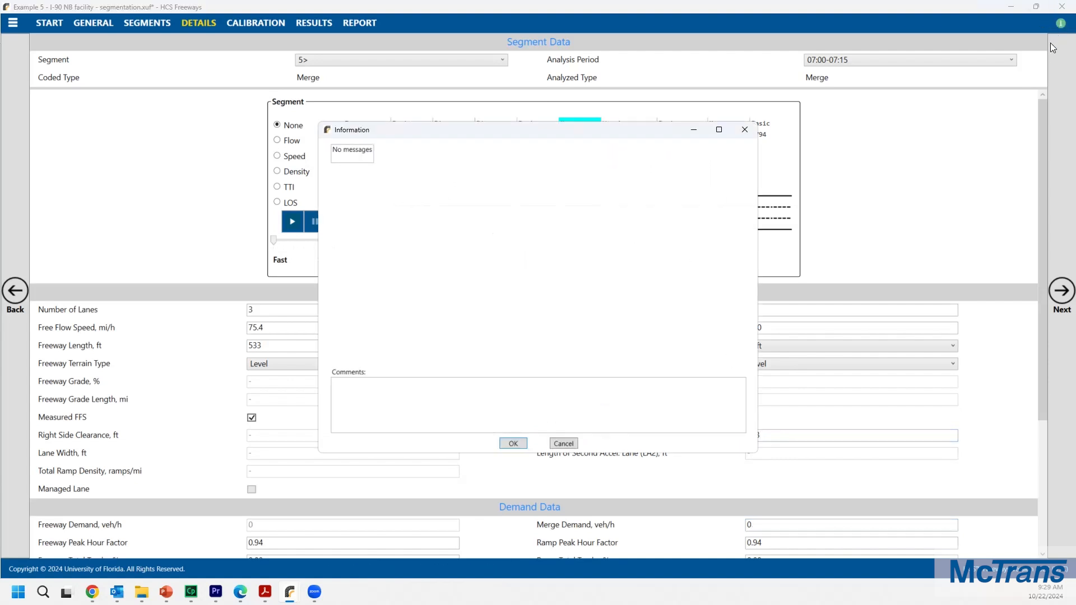
left_click(746, 133)
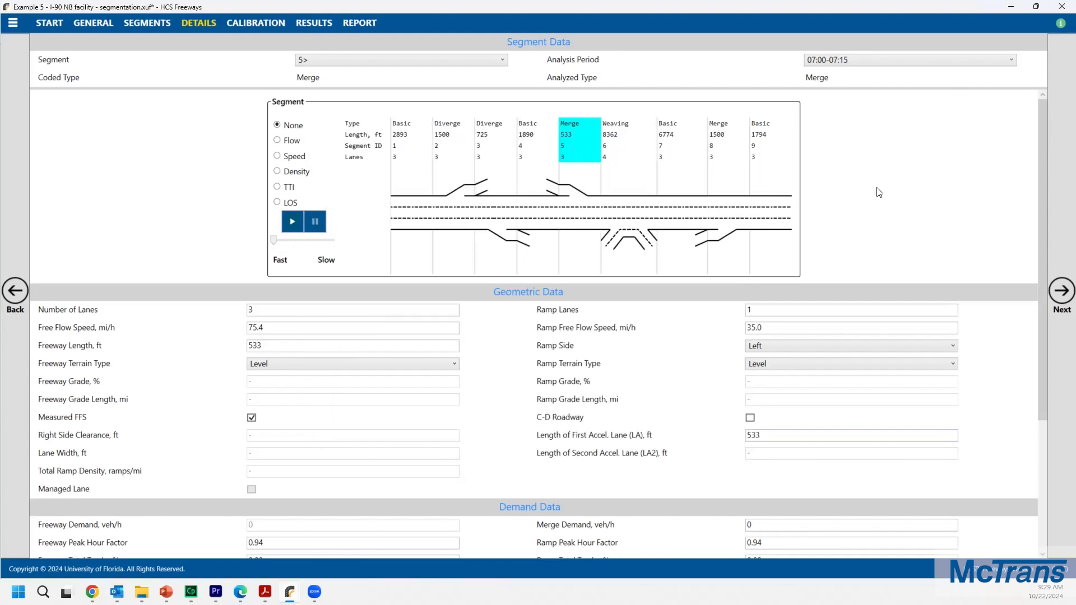
Step: Review segments 9 and 8, including segment 8's acceleration lane length
left_click(780, 156)
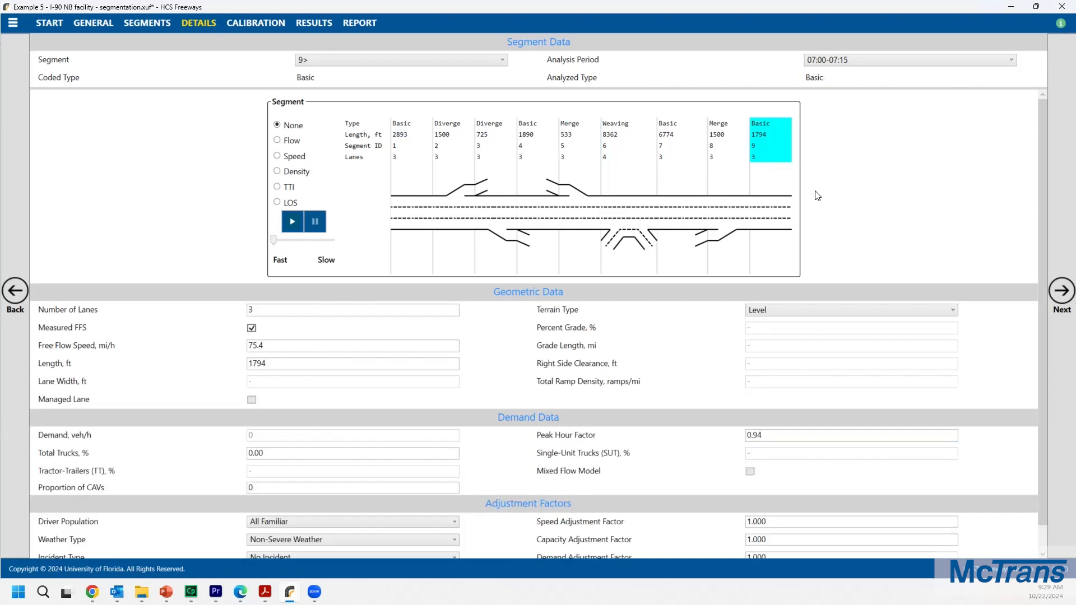
left_click(725, 144)
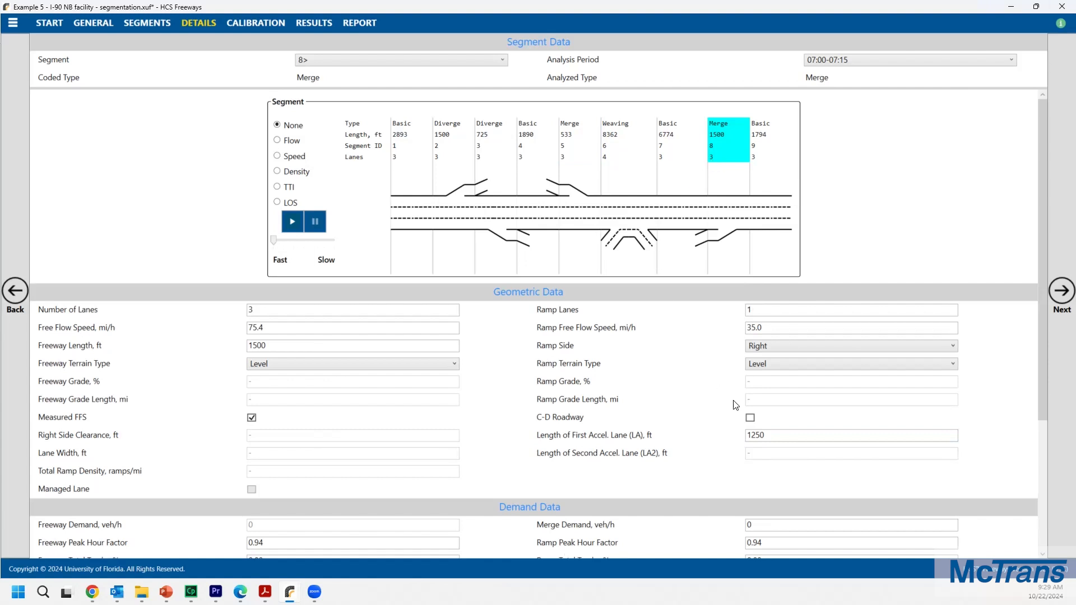
left_click(773, 437)
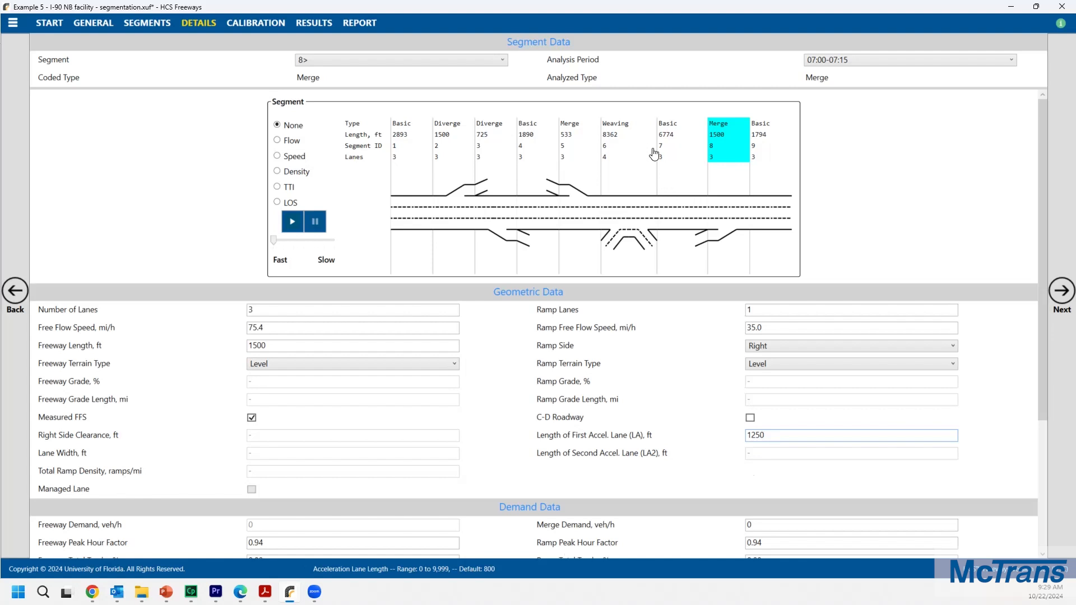
Step: Open weaving segment 6 and set its short length to 7350 ft
left_click(627, 155)
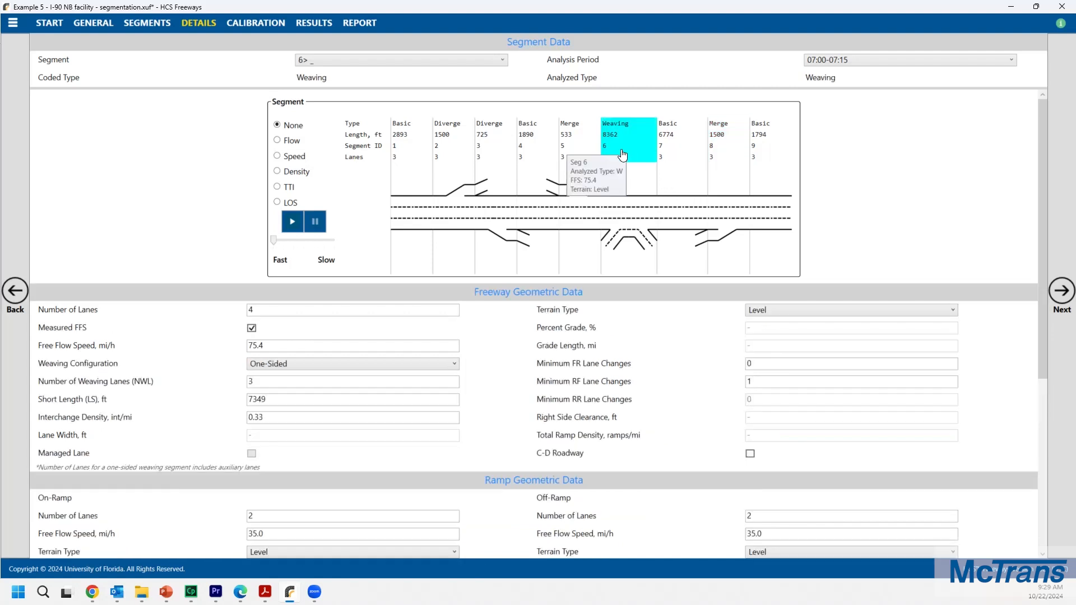
scroll(574, 348, "down", 2)
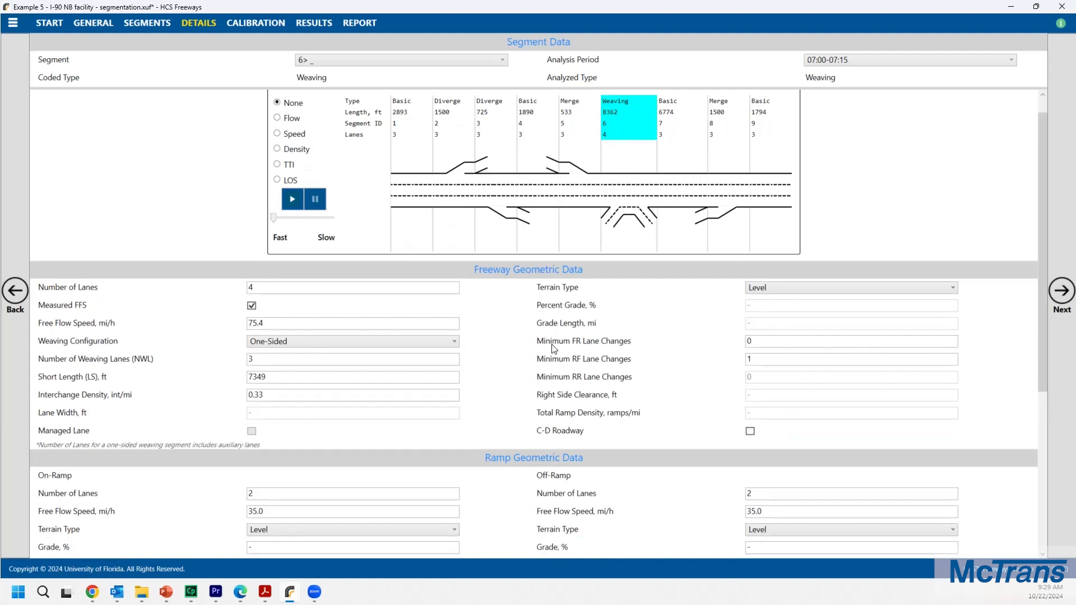
scroll(543, 332, "down", 2)
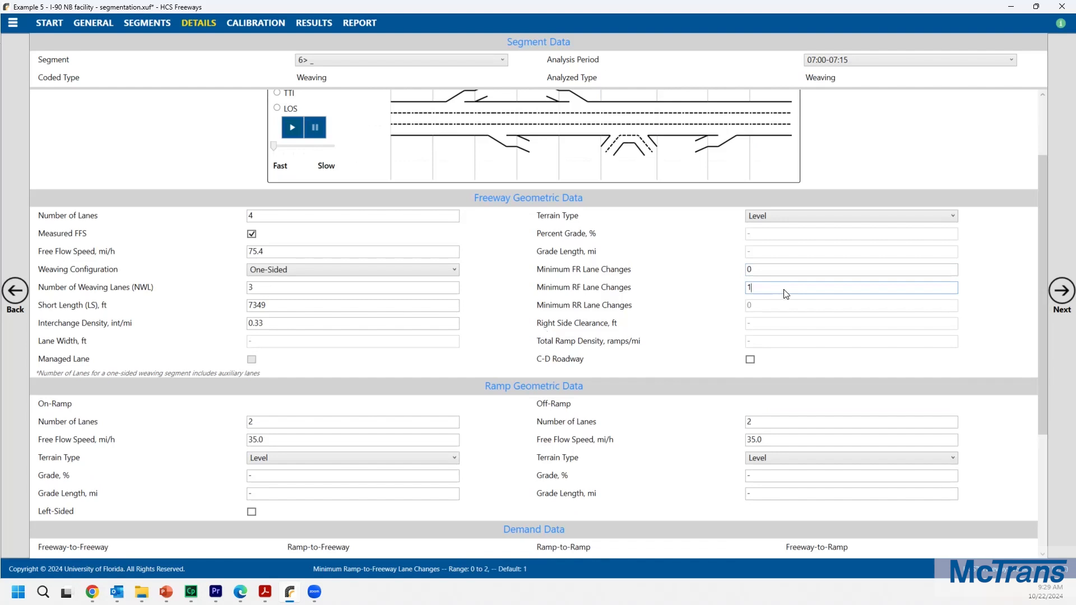
left_click(280, 291)
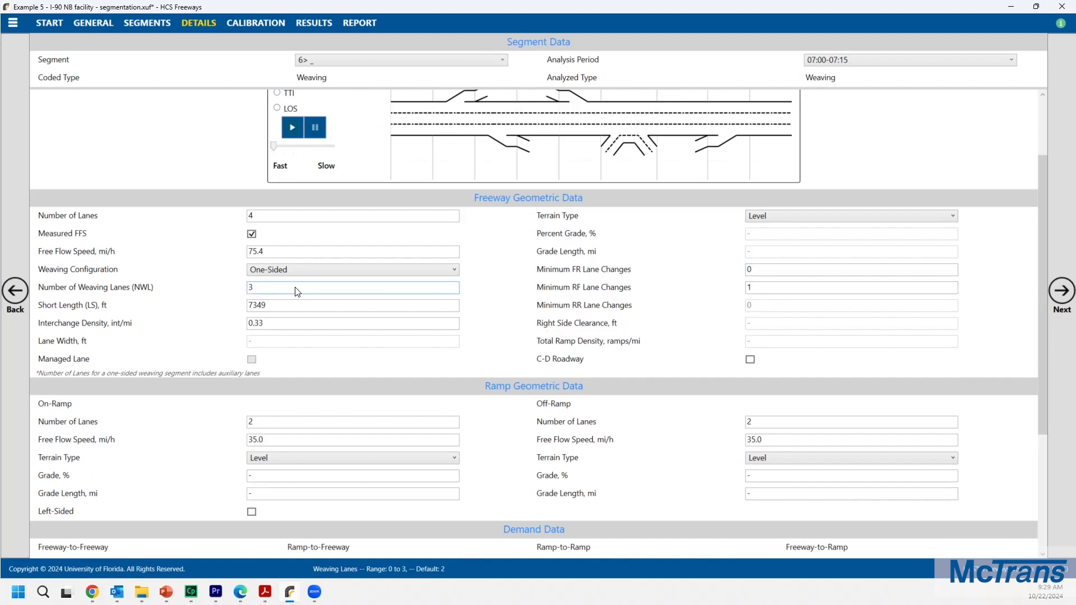
left_click(281, 310)
key("BackSpace")
key("BackSpace")
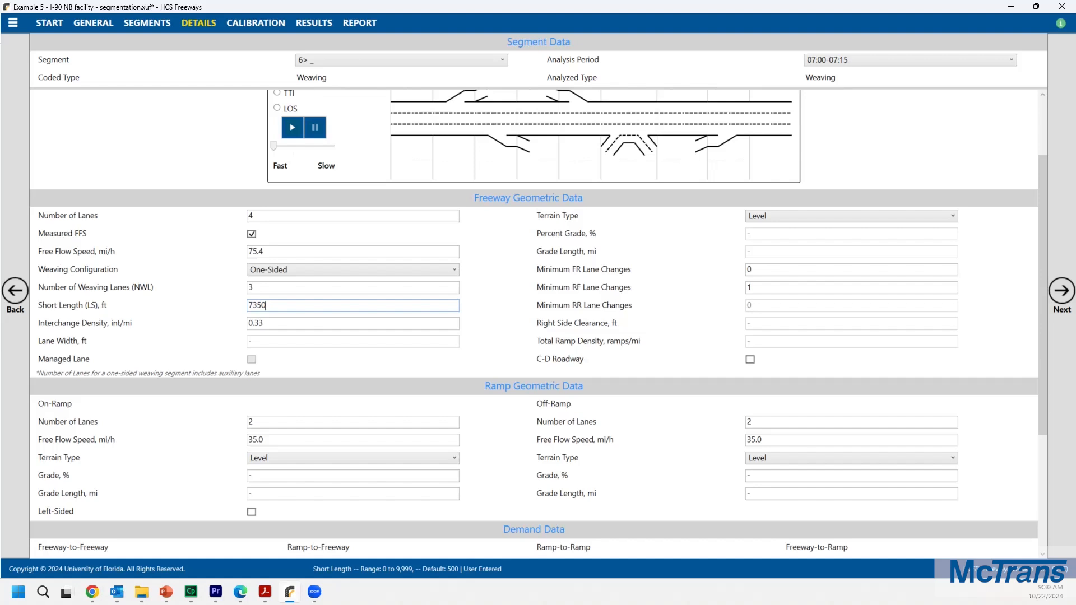
left_click(287, 320)
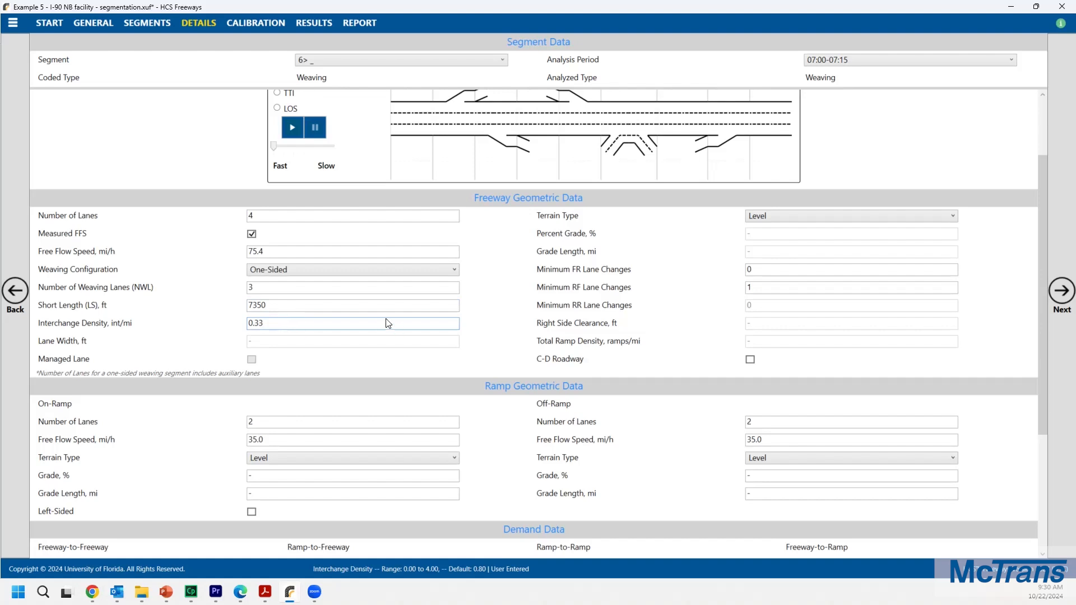
Step: Review the weaving segment's on-ramp and off-ramp lanes and free-flow speeds
scroll(418, 334, "down", 1)
scroll(436, 338, "down", 3)
left_click(435, 328)
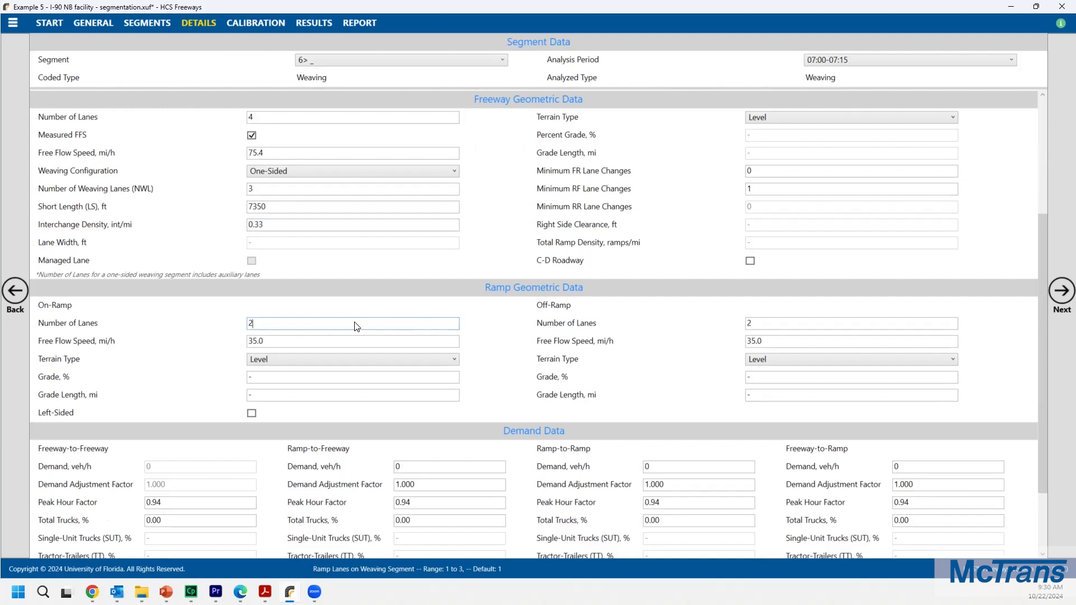
left_click(797, 326)
left_click(773, 346)
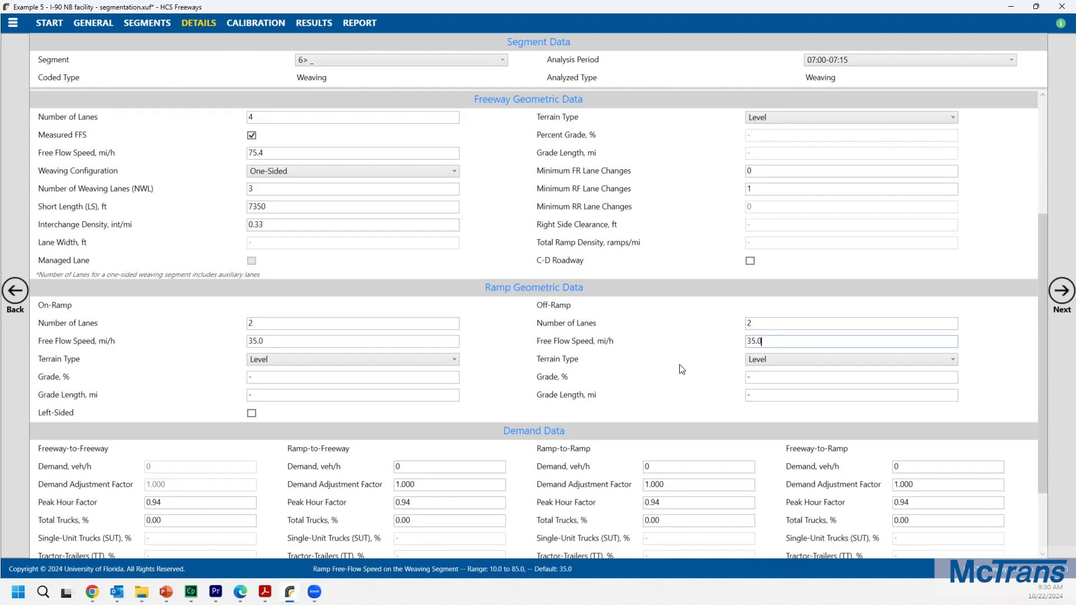
scroll(682, 369, "up", 3)
left_click(272, 349)
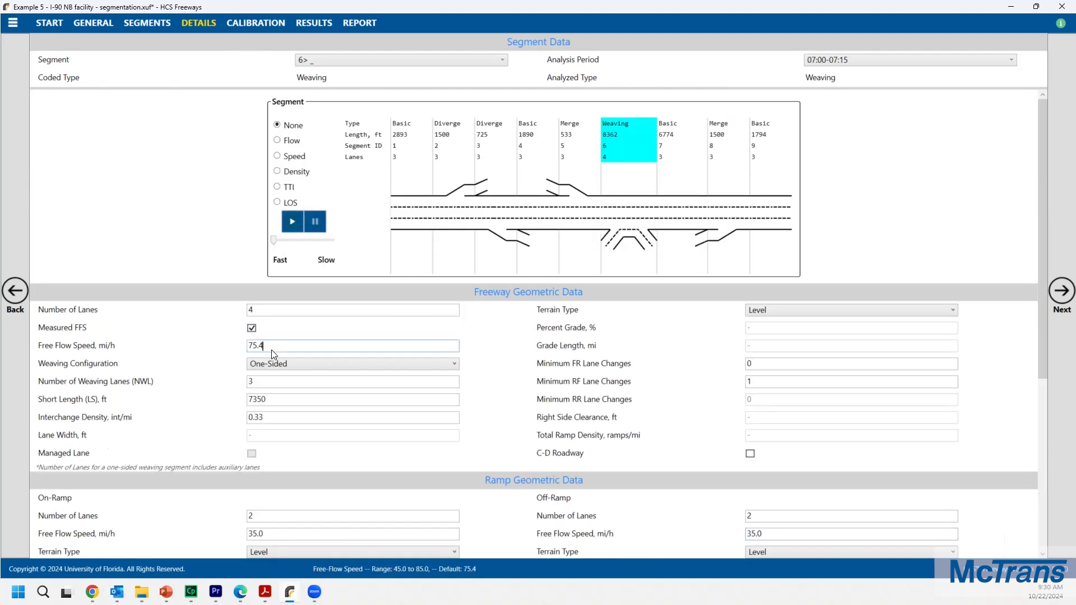
Step: Select segment 1 and set its free-flow speed to 68 mi/h
left_click(415, 135)
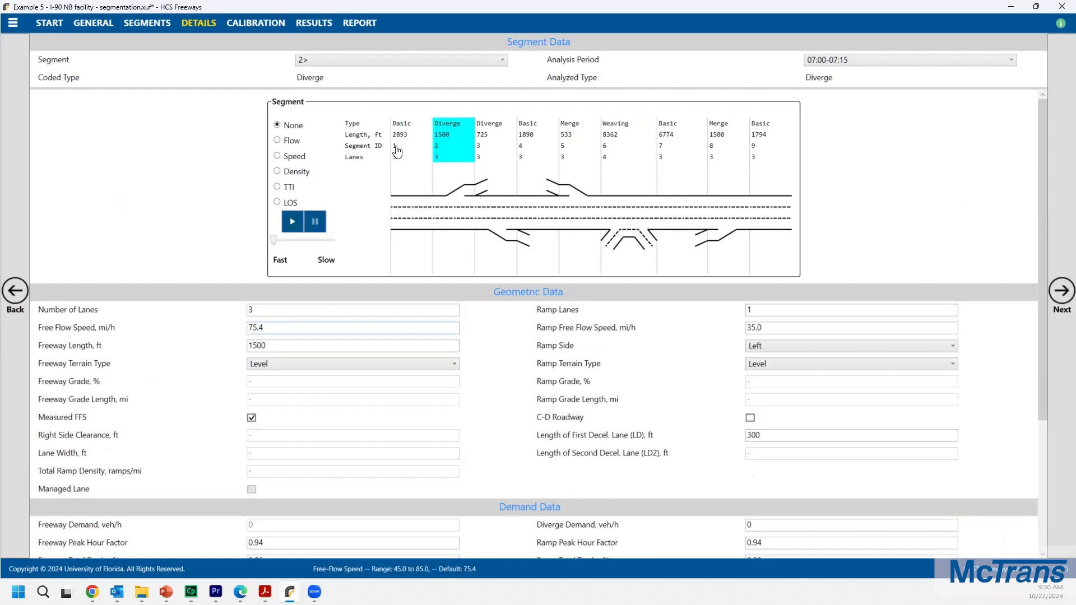
left_click(409, 142)
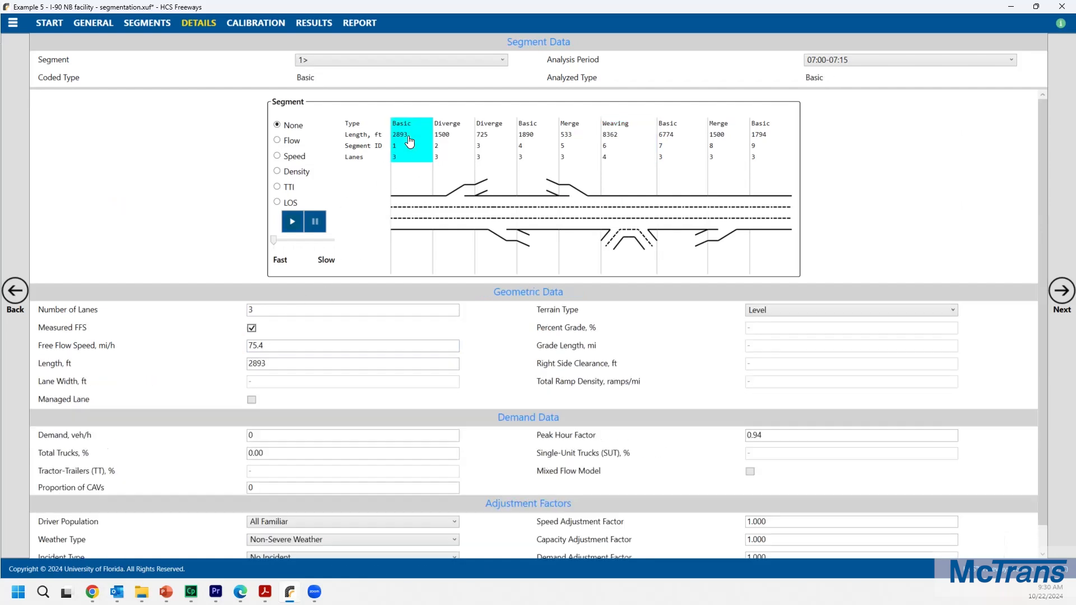
left_click(280, 347)
key("ctrl+a")
type("68")
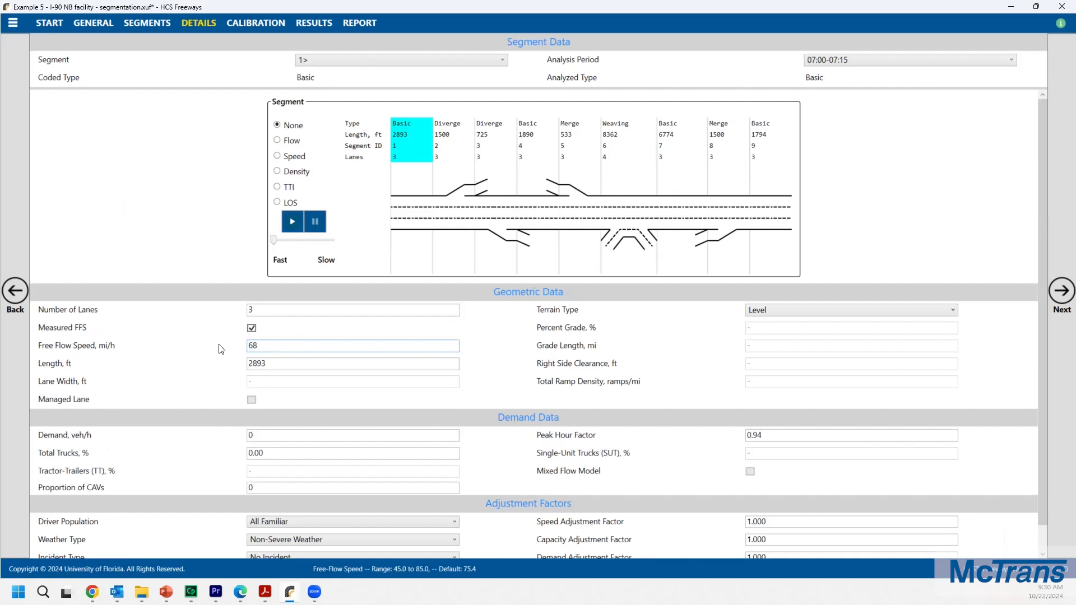
Step: In the general segment global inputs, enable freeway free-flow speed and set it to 68 mi/h
left_click(104, 24)
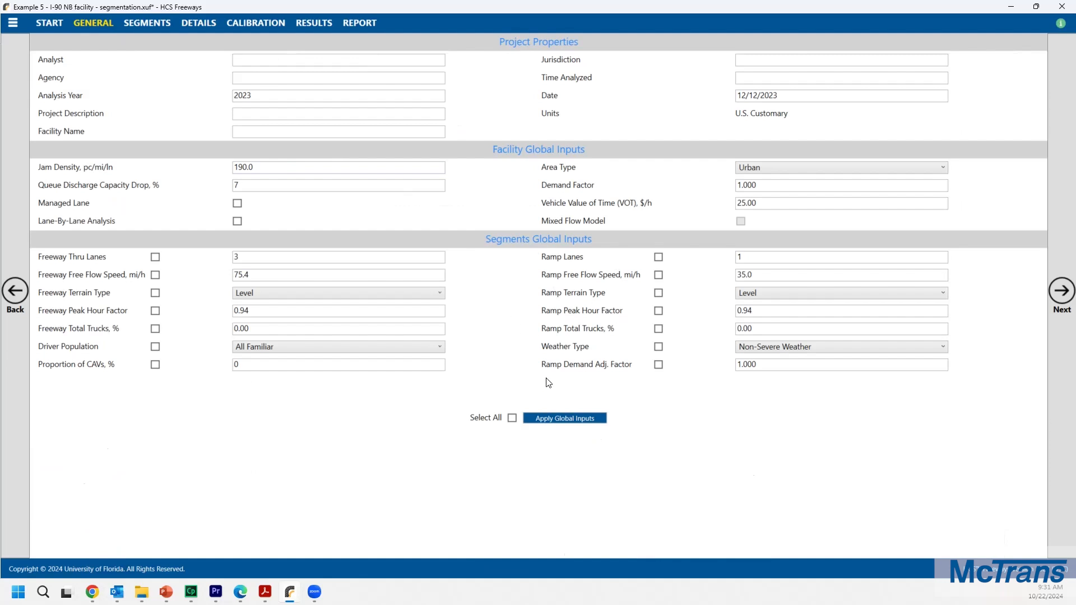
left_click(155, 276)
left_click(270, 275)
key("ctrl+a")
type("68")
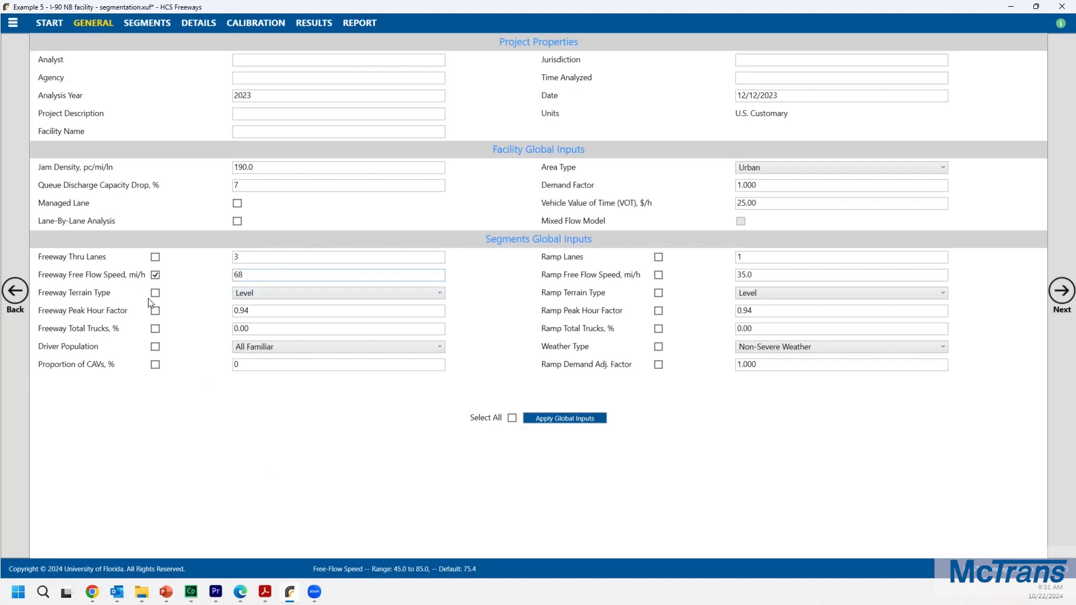
Step: Enable the freeway total trucks global input and set it to 17%
left_click(155, 329)
left_click(283, 331)
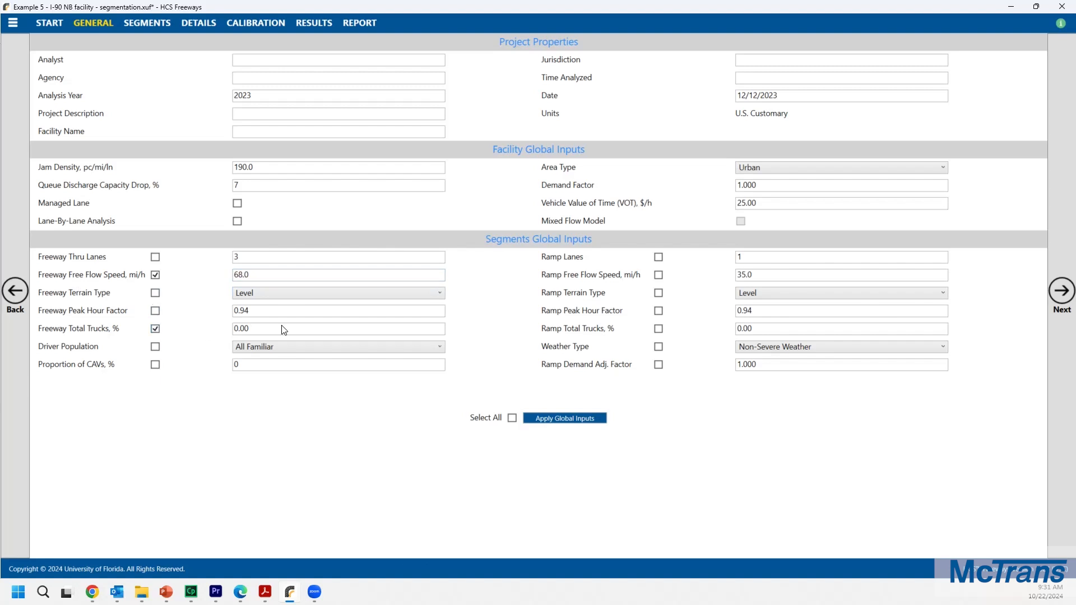
key("BackSpace")
key("BackSpace")
key("BackSpace")
key("BackSpace")
type("17")
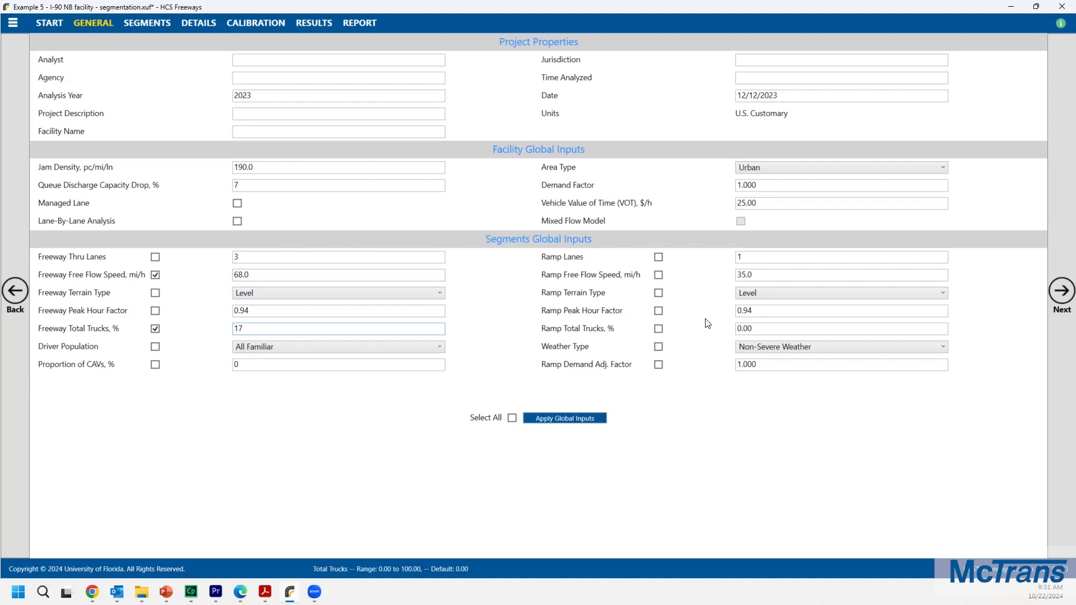
Step: Enable the ramp total trucks global input at 17% and apply the global inputs to all segments
left_click(658, 329)
left_click(764, 330)
type("17")
left_click(571, 418)
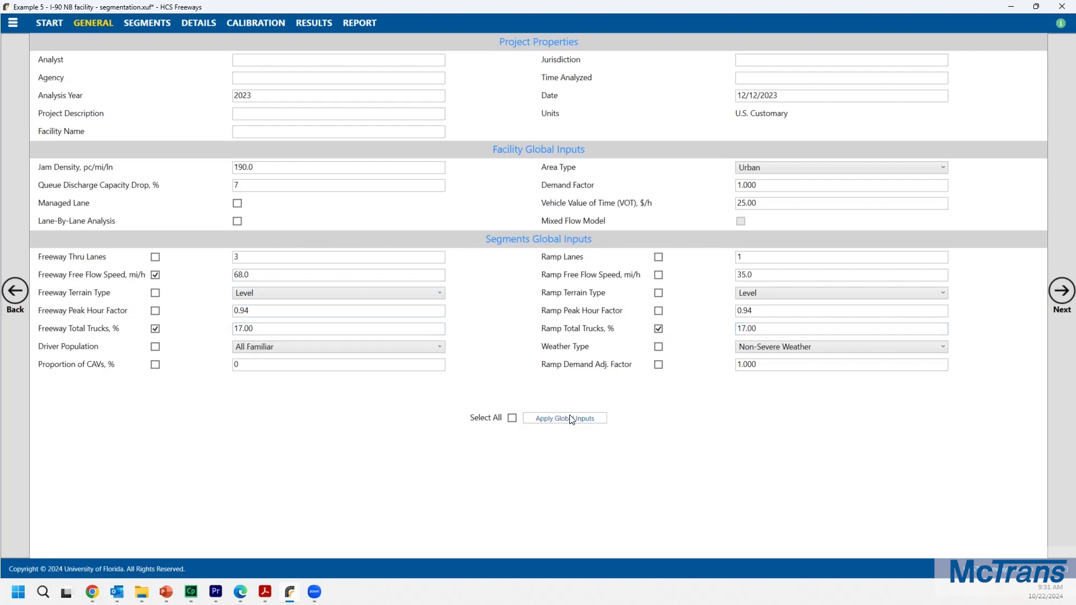
Step: Review the details of segments 1, 3 and 5 to check the applied free-flow speed and truck percentages
left_click(511, 336)
left_click(144, 23)
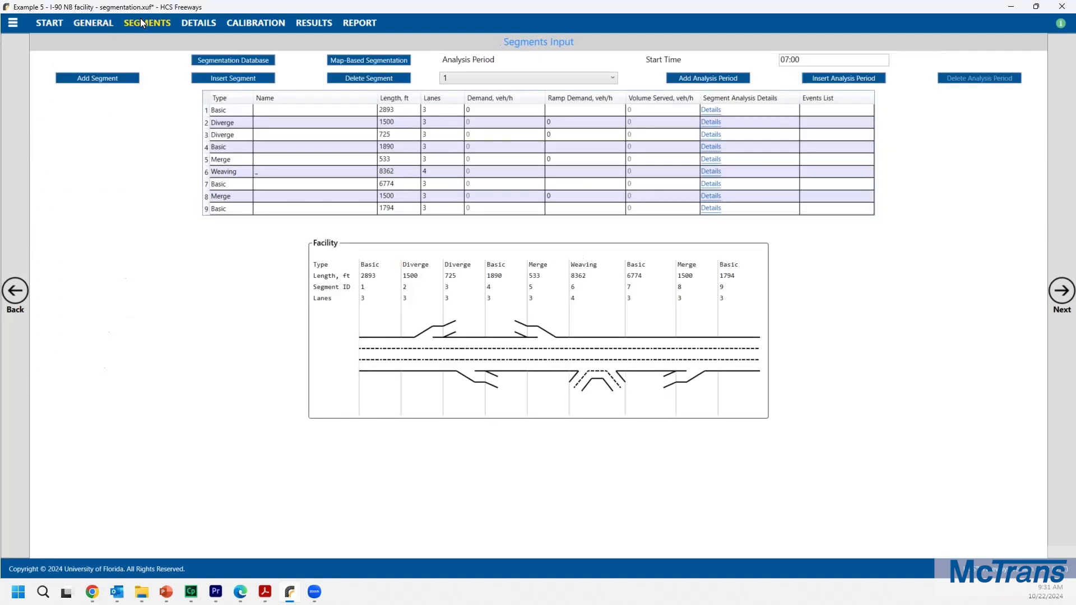
double_click(370, 295)
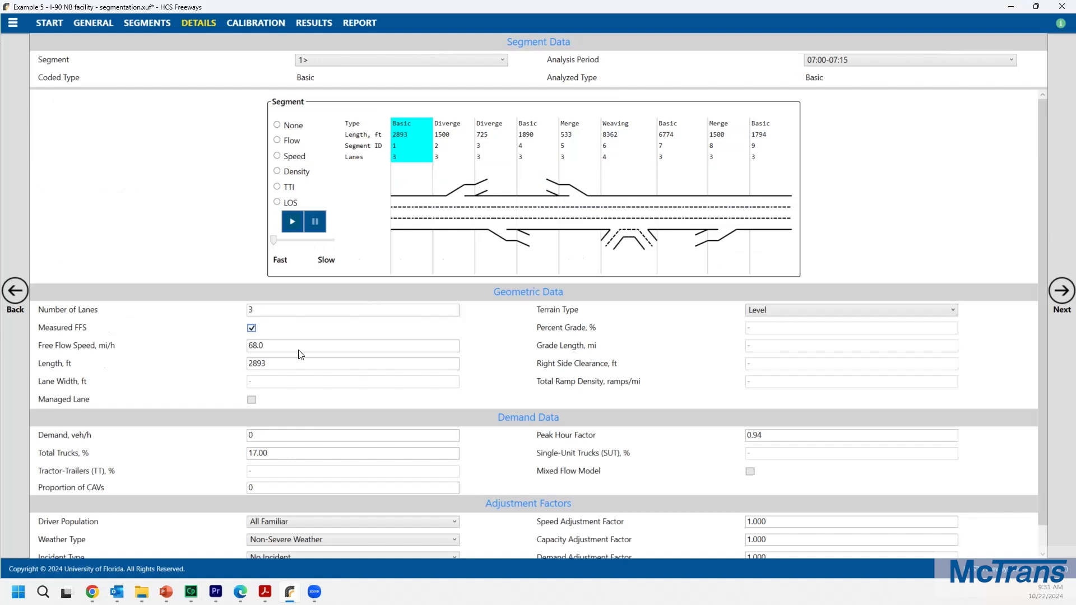
left_click(496, 166)
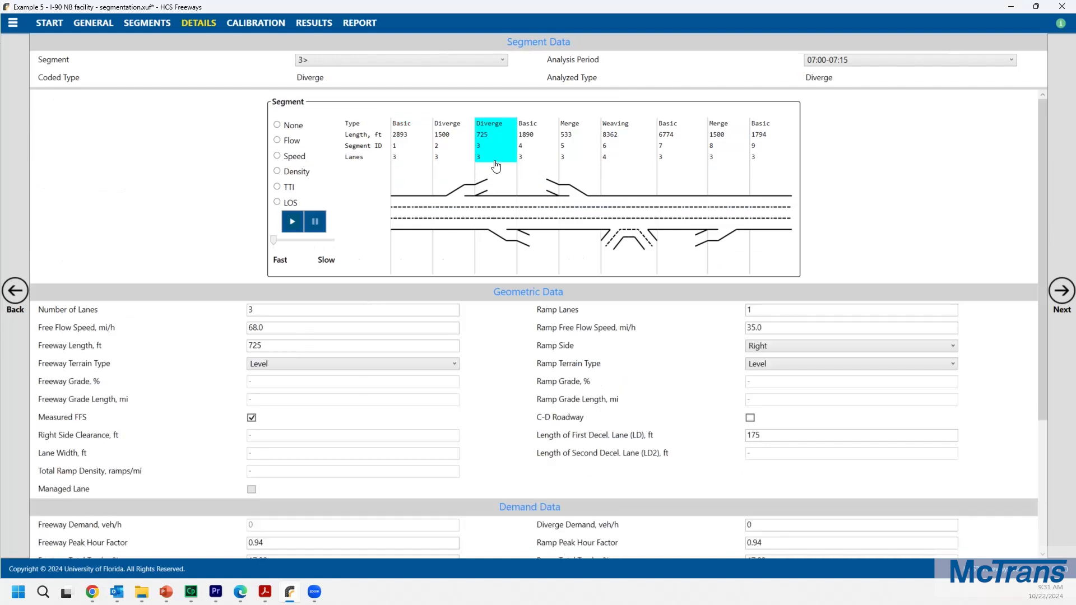
left_click(285, 346)
left_click(579, 140)
left_click(270, 331)
scroll(199, 355, "down", 1)
scroll(200, 355, "down", 4)
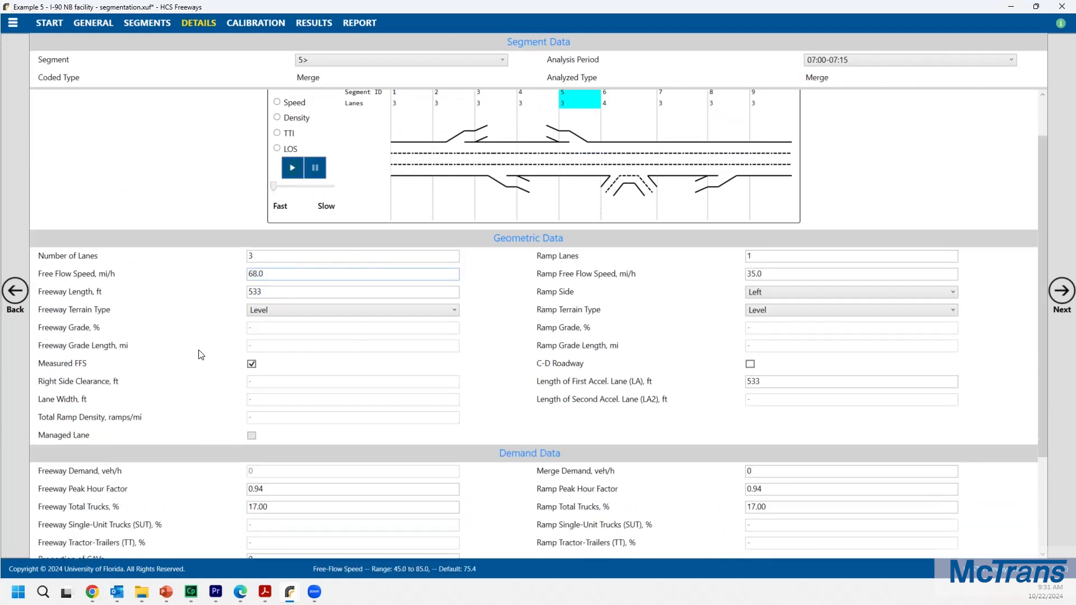
left_click_drag(273, 430, 255, 431)
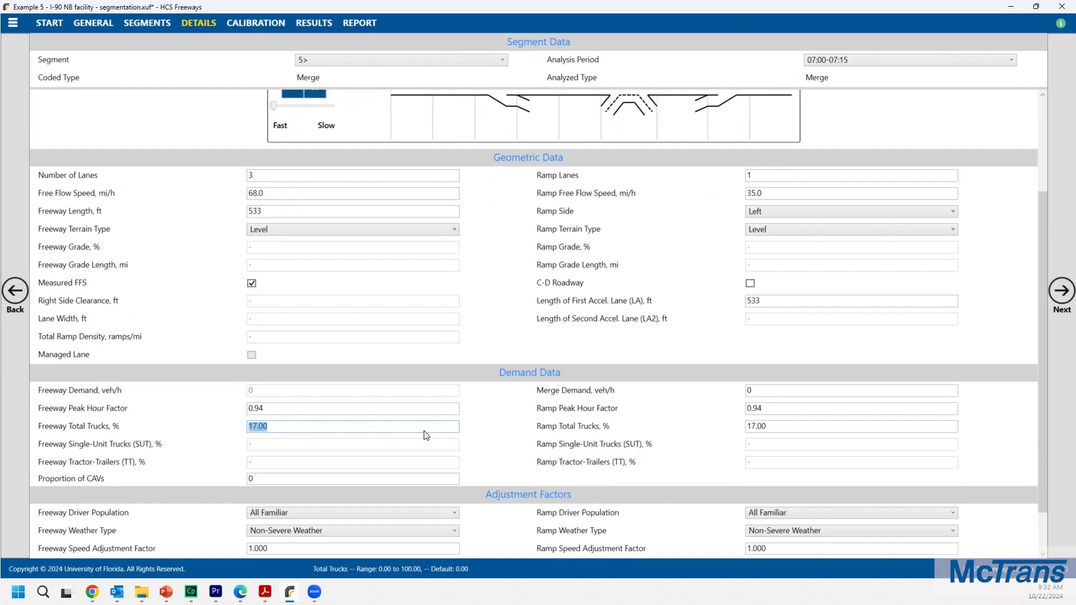
left_click(766, 427)
scroll(613, 381, "up", 5)
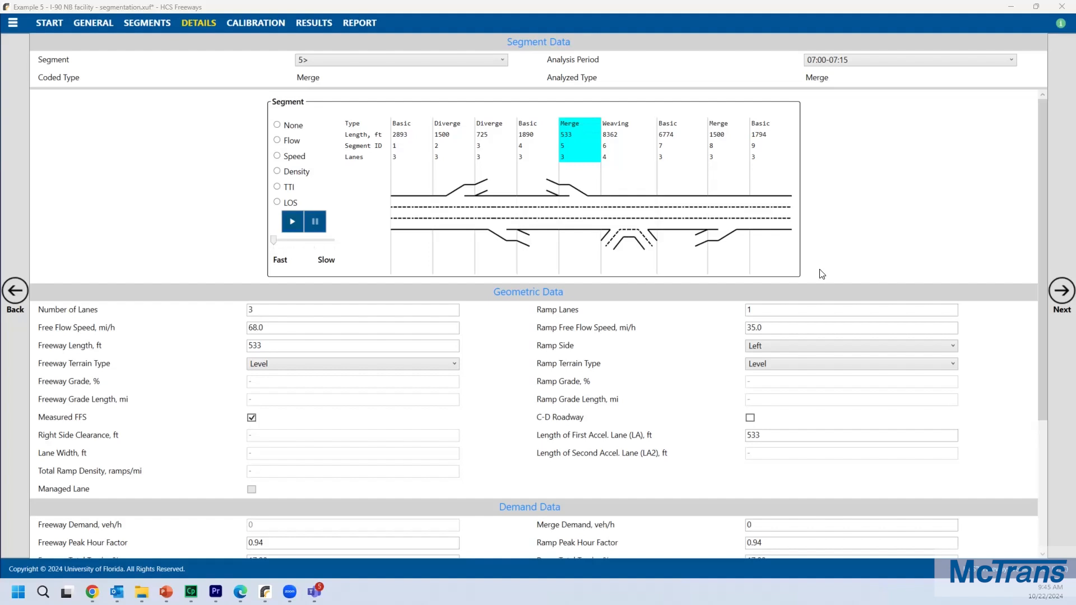
Step: Add three more analysis periods to the facility, for four periods in total
left_click(152, 23)
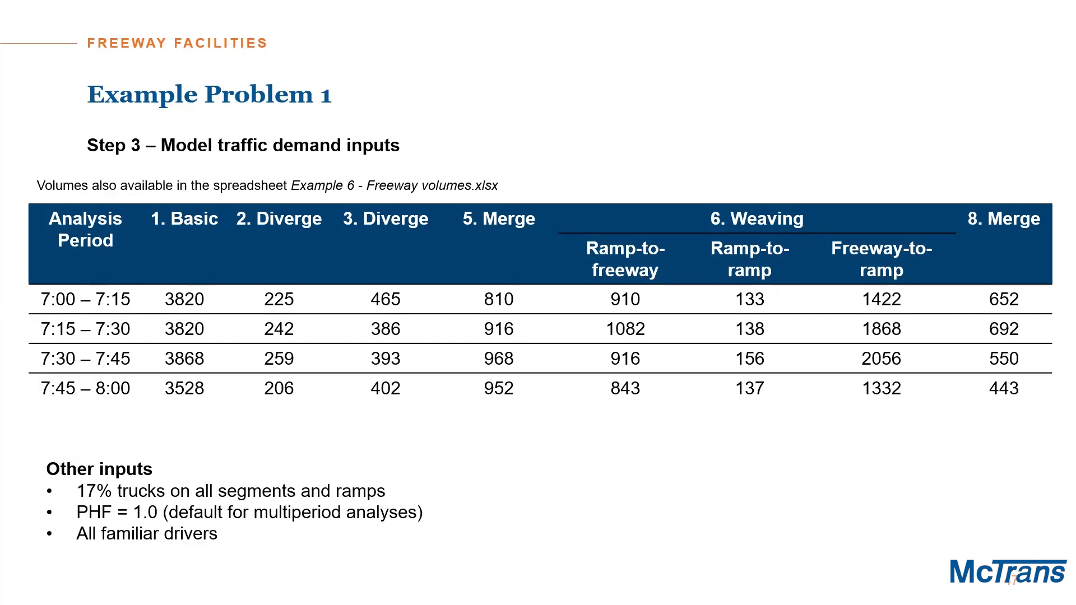
key("alt+Tab")
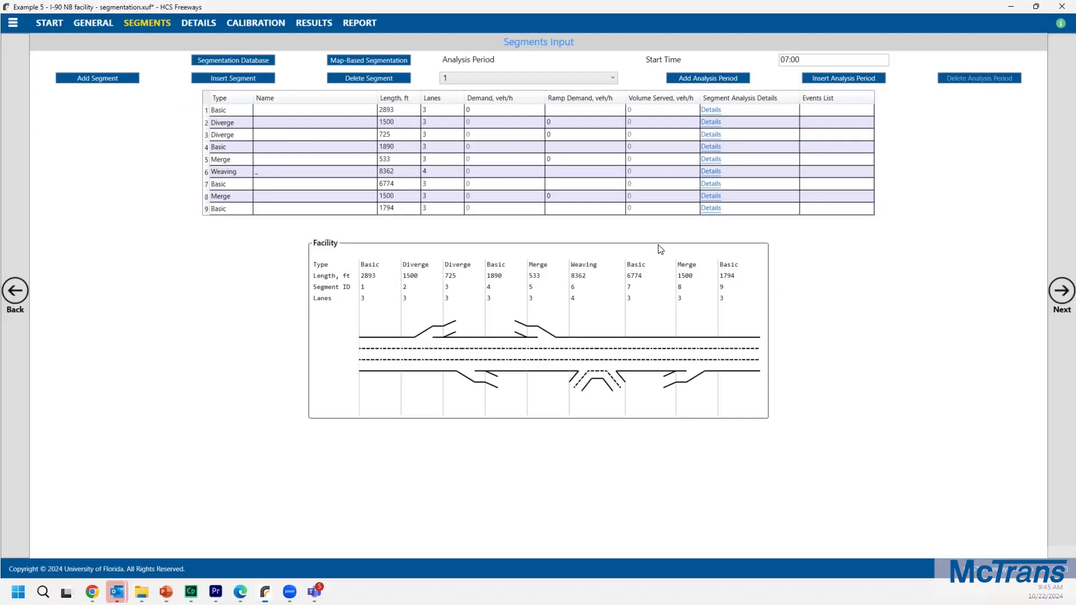
left_click(540, 83)
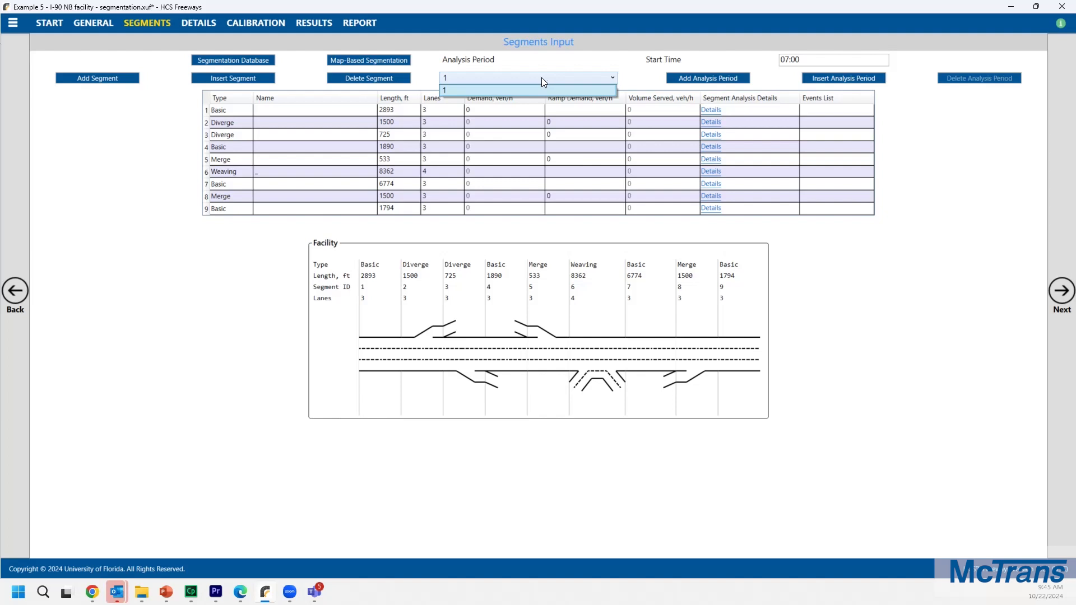
left_click(700, 82)
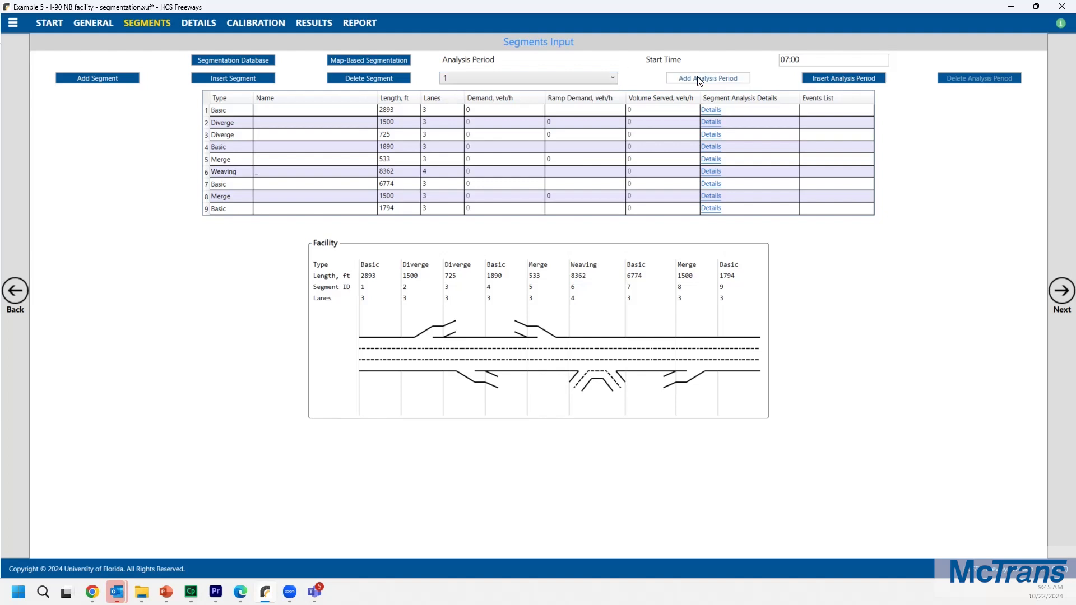
left_click(701, 79)
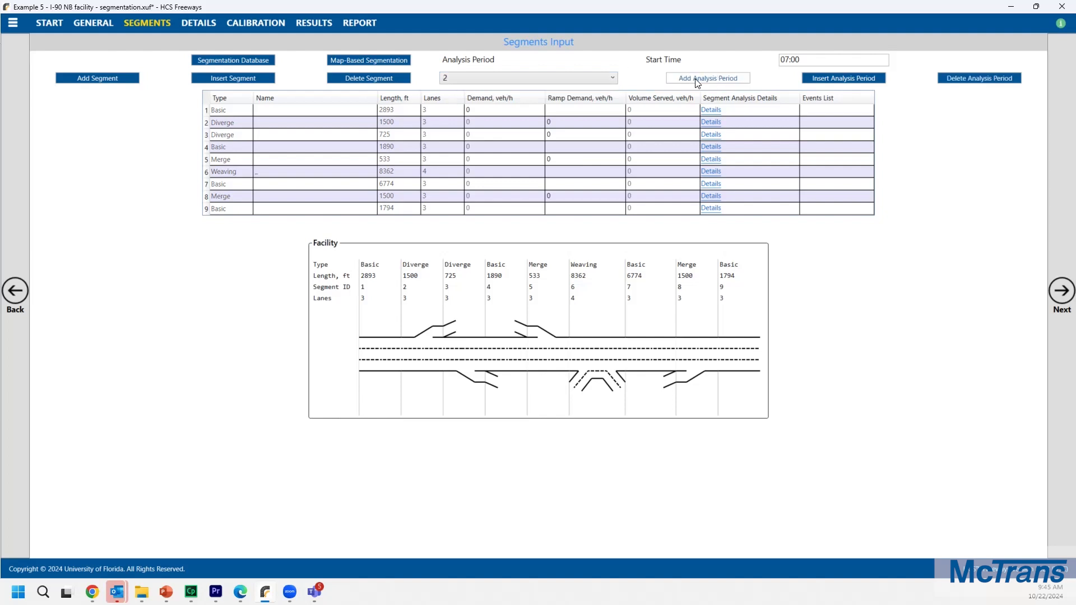
left_click(698, 79)
Step: In analysis period 1, set segment 1's demand to 3820 veh/h
left_click(583, 78)
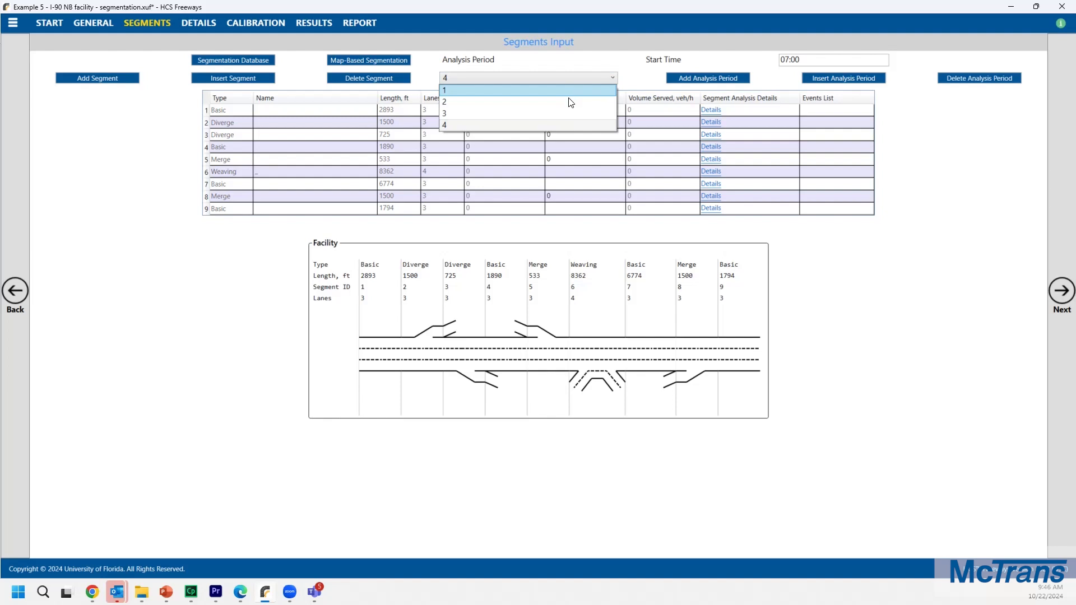
left_click(654, 60)
left_click(799, 57)
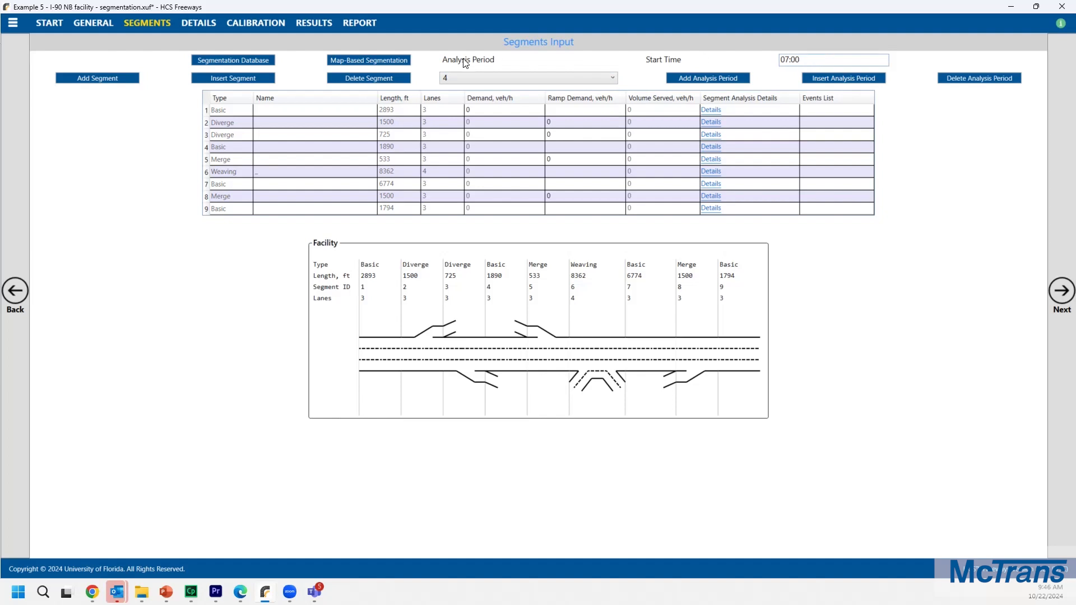
left_click(470, 74)
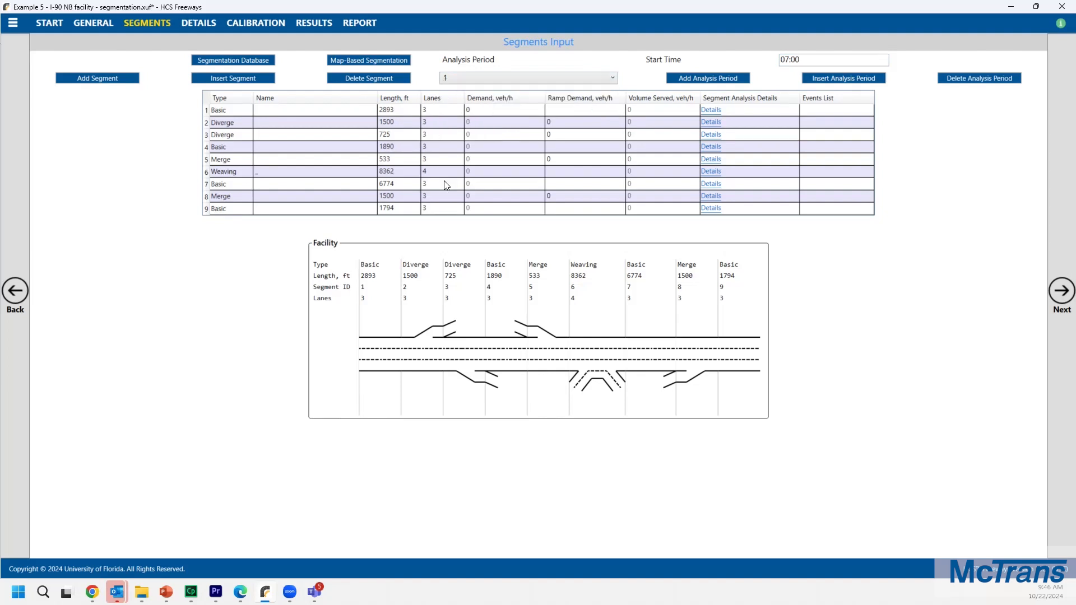
left_click(472, 114)
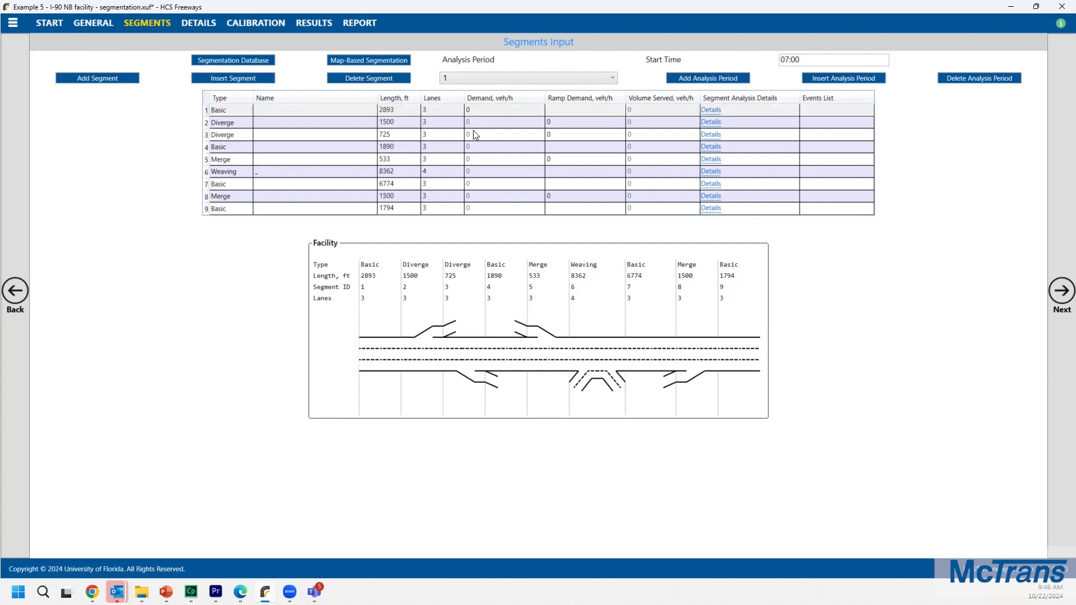
left_click(477, 115)
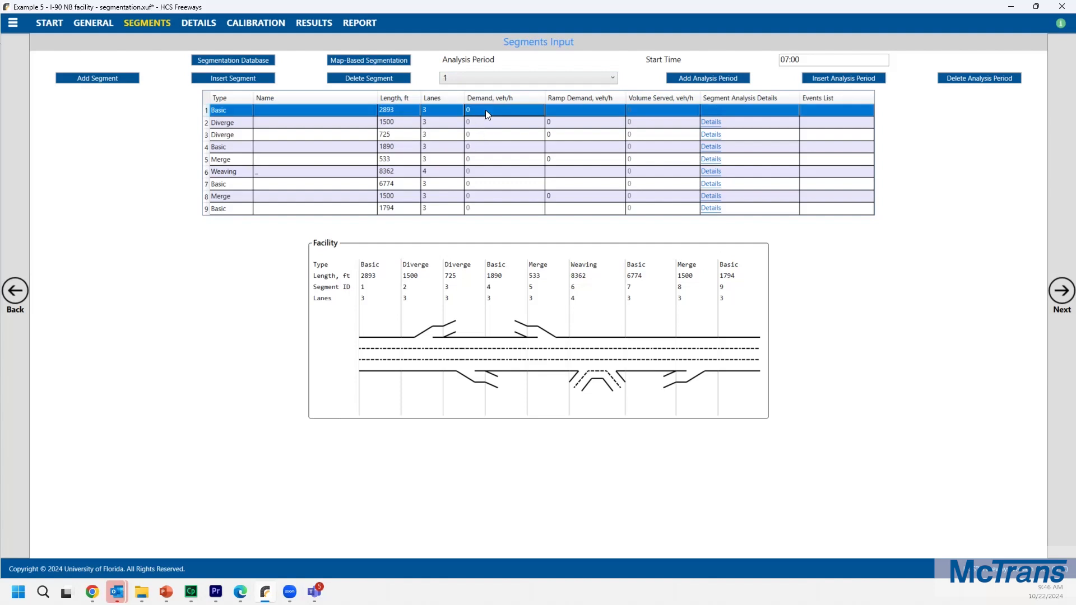
left_click(478, 110)
type("3820")
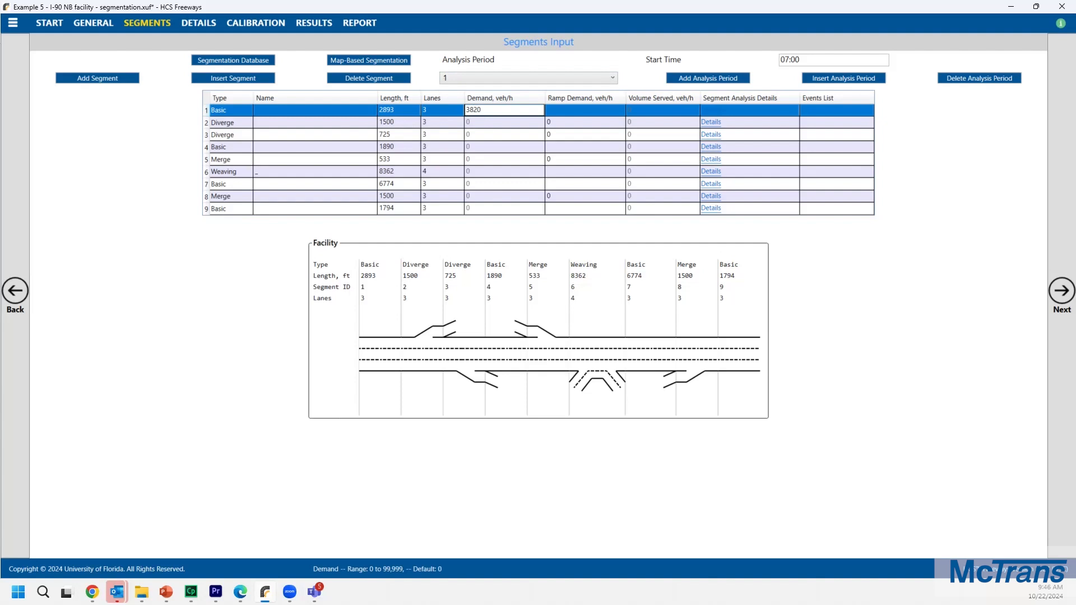
key("Return")
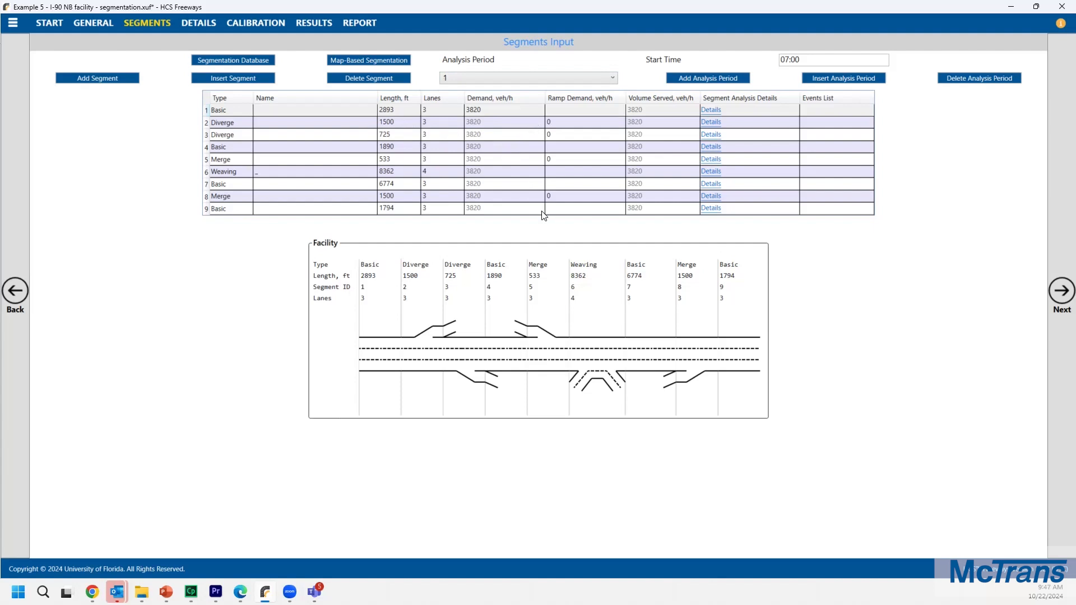
Step: Enter period 1 ramp demands of 225 veh/h for diverge segment 2 and 465 veh/h for diverge segment 3
left_click(580, 126)
left_click(570, 128)
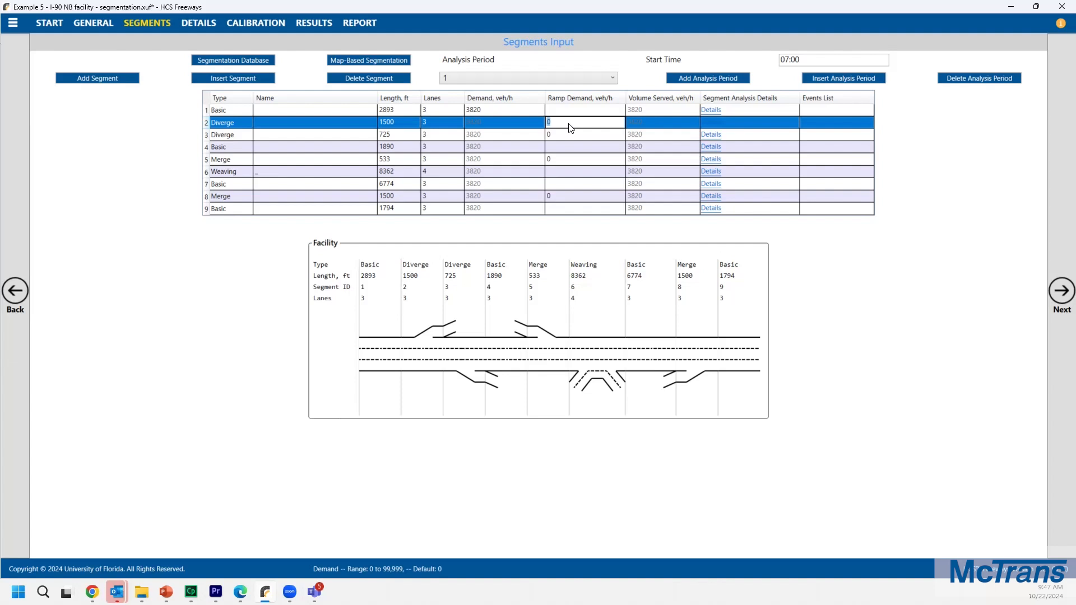
type("225")
key("Return")
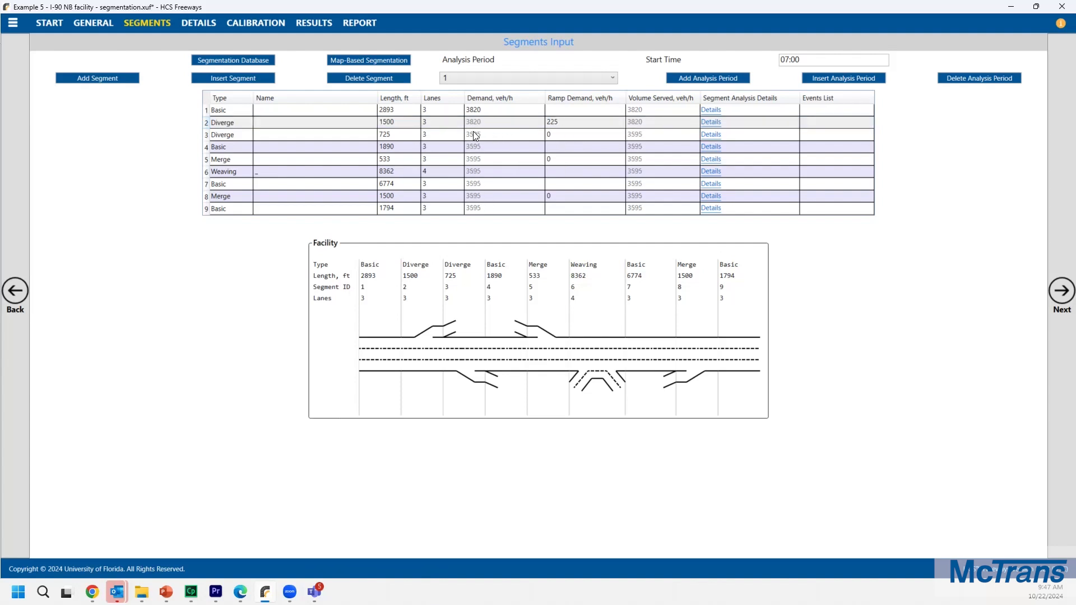
left_click(561, 140)
double_click(561, 140)
type("465")
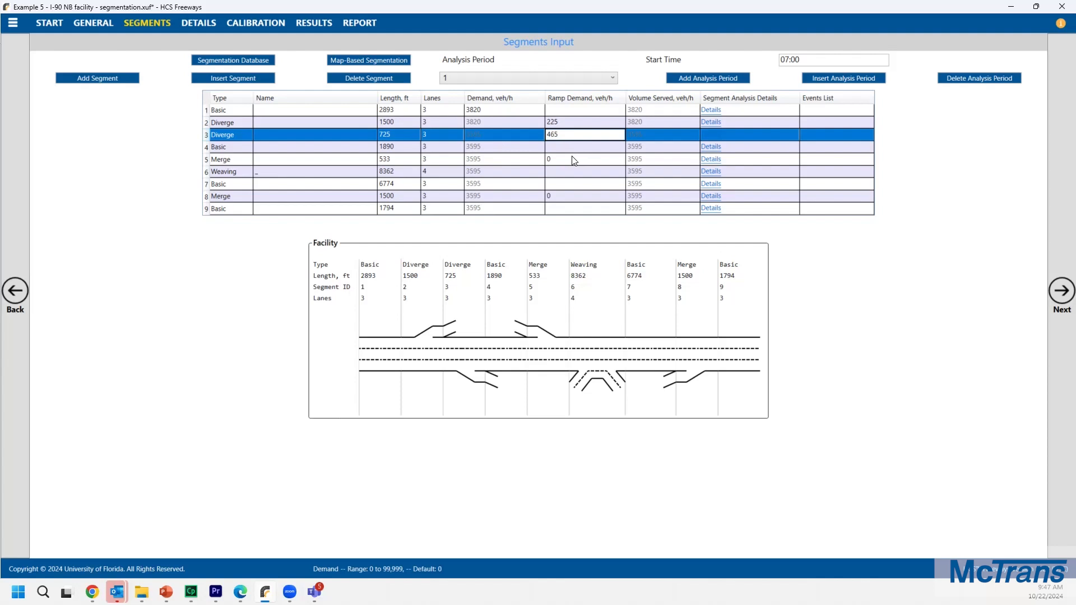
Step: Enter period 1 ramp demands of 810 veh/h for merge segment 5 and 652 veh/h for merge segment 8
left_click(571, 162)
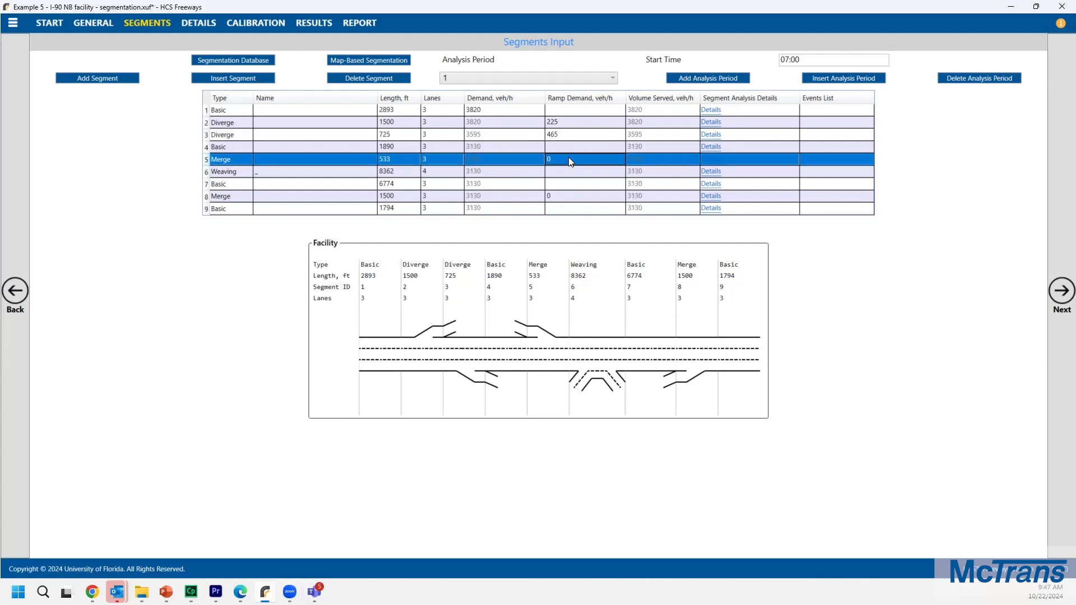
type("81")
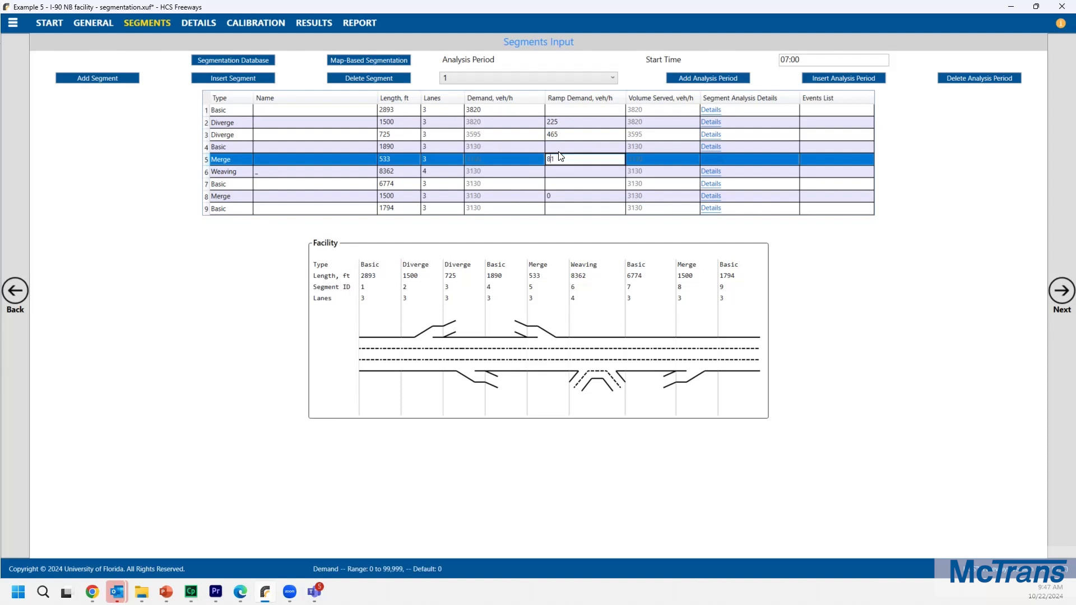
type("0")
left_click(557, 194)
left_click(557, 197)
type("6")
type("62")
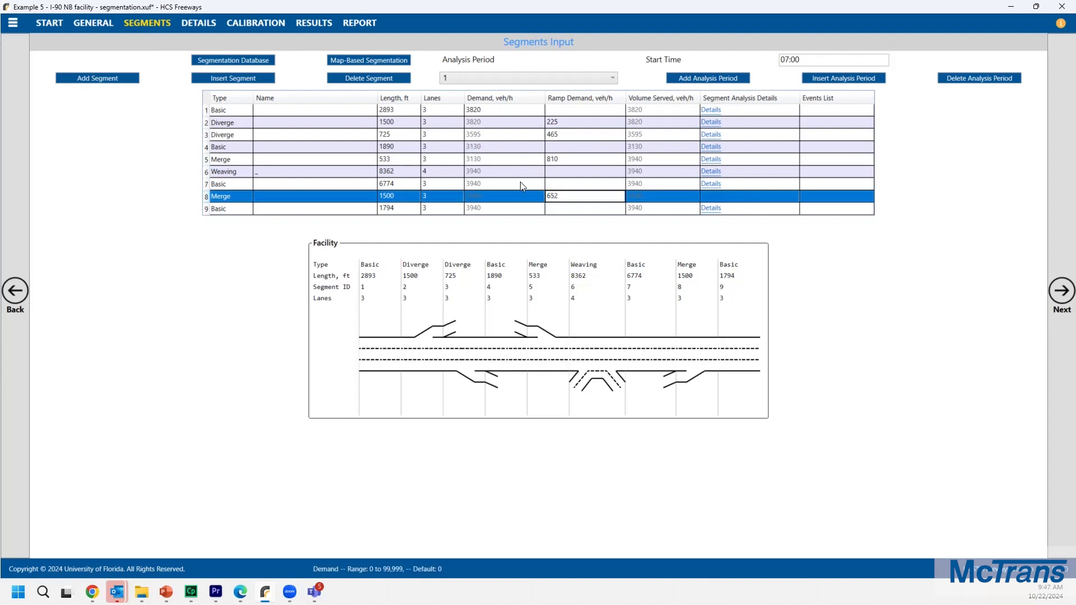
key("Return")
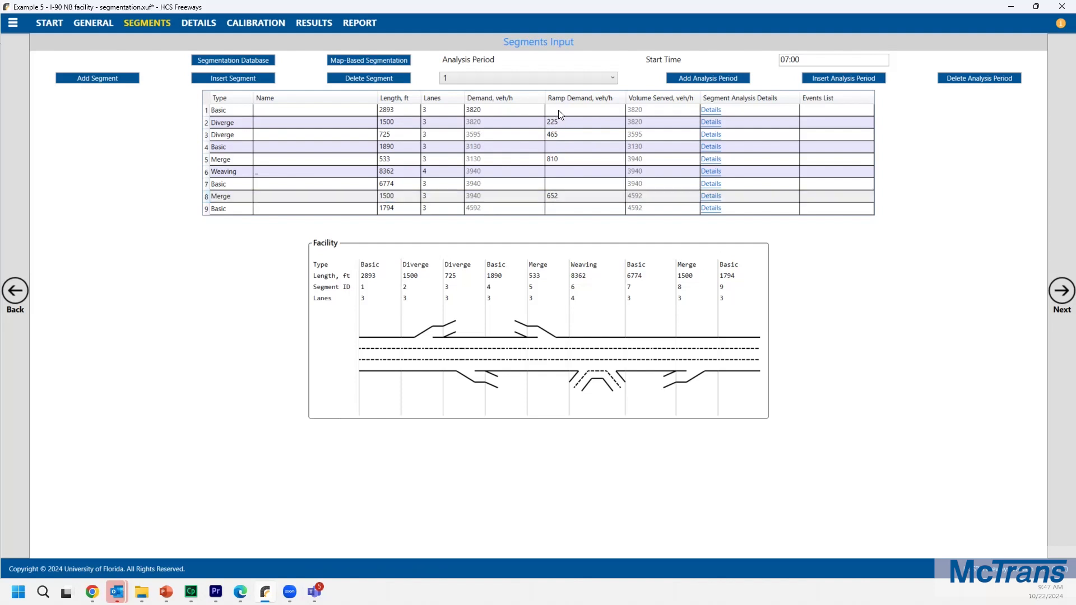
Step: Check the diverge demands in the details of segments 2 and 3
left_click(572, 123)
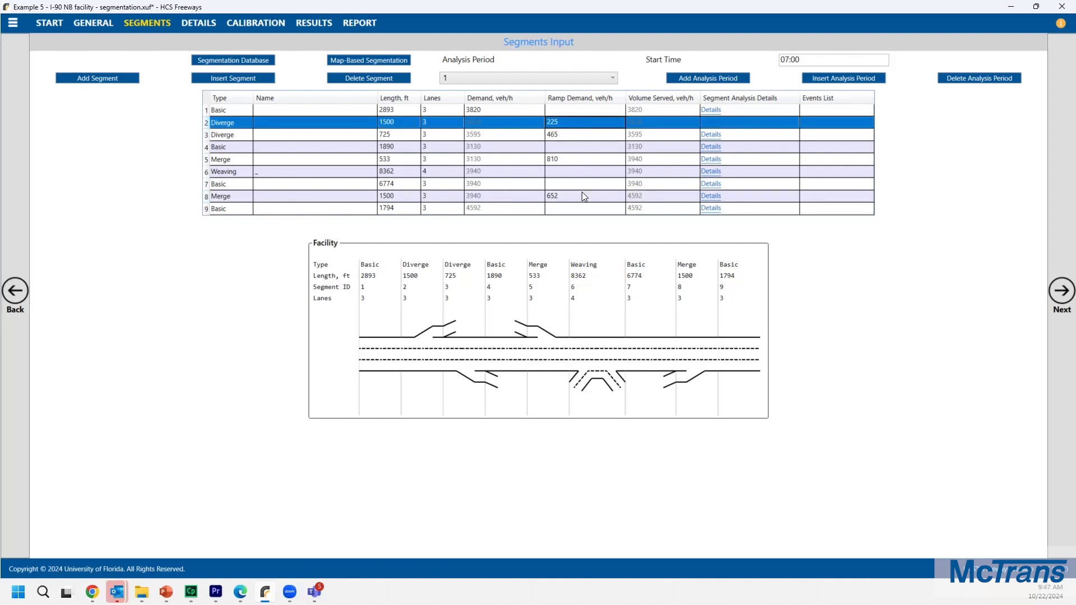
left_click(410, 290)
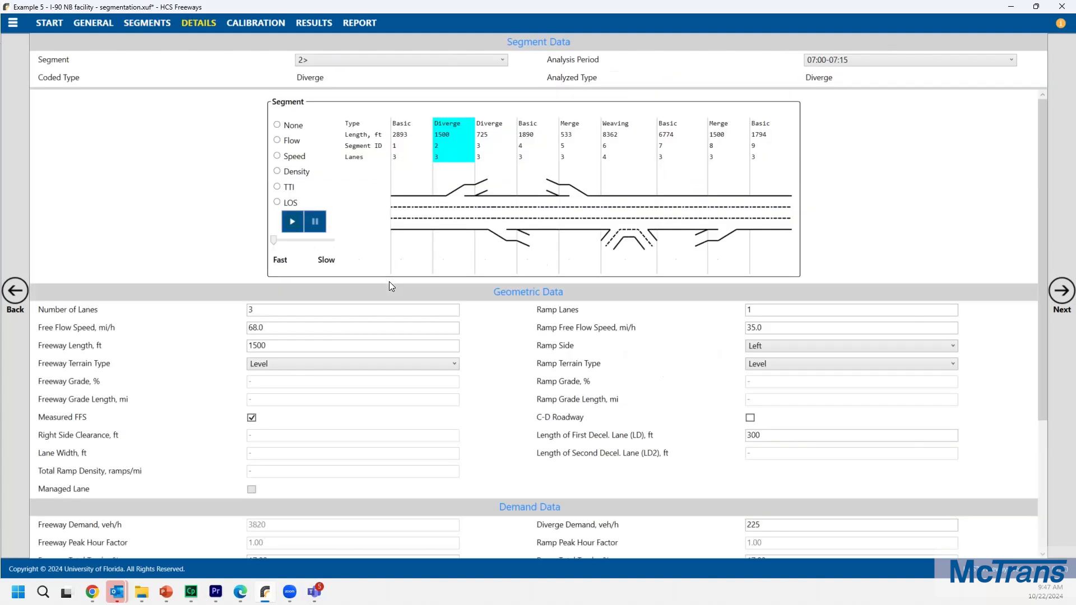
scroll(469, 378, "down", 1)
left_click(762, 473)
scroll(459, 173, "up", 1)
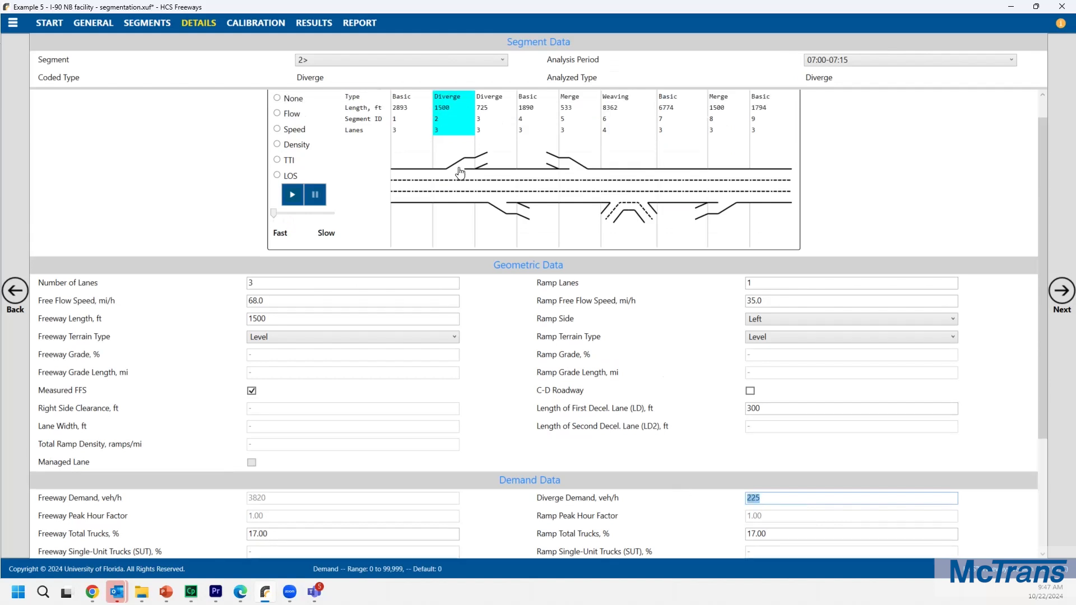
left_click(513, 145)
scroll(622, 409, "down", 1)
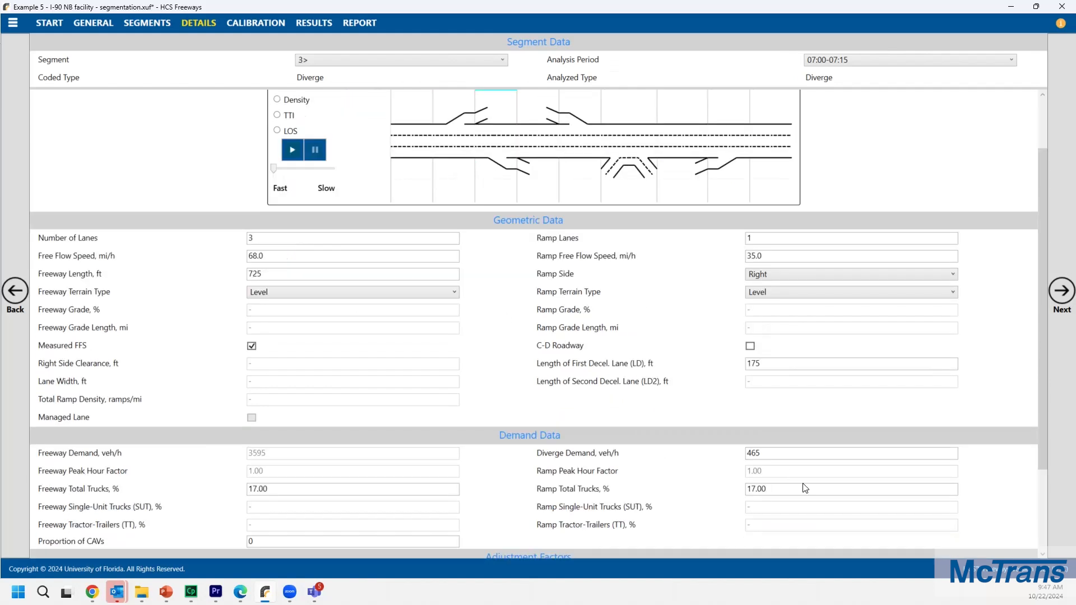
left_click(773, 457)
scroll(739, 418, "up", 1)
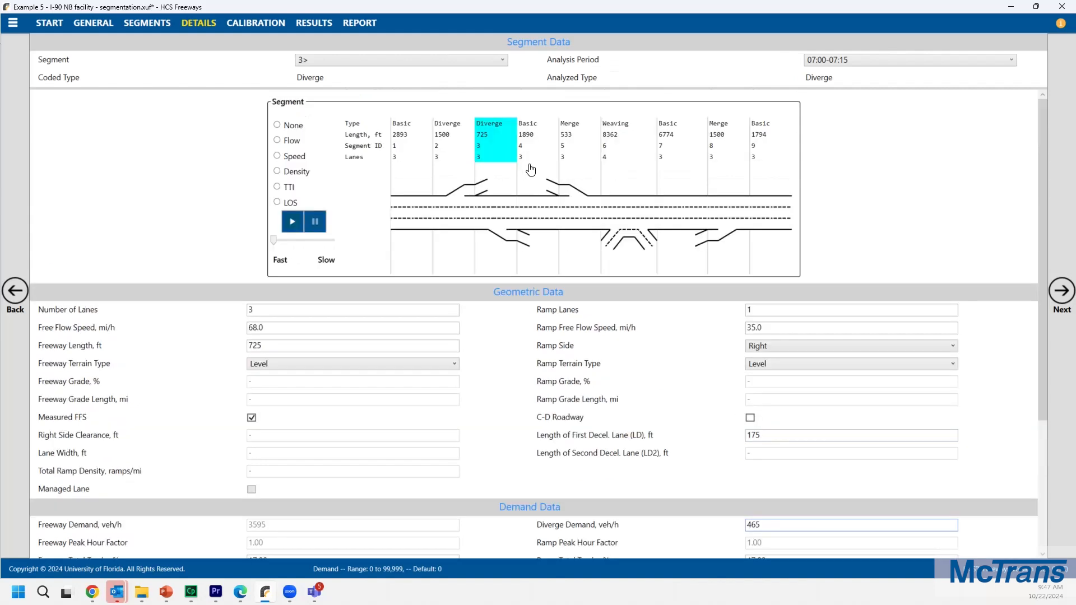
Step: For weaving segment 6, set ramp-to-freeway 910, ramp-to-ramp 133 and freeway-to-ramp 1422 veh/h demands
left_click(625, 141)
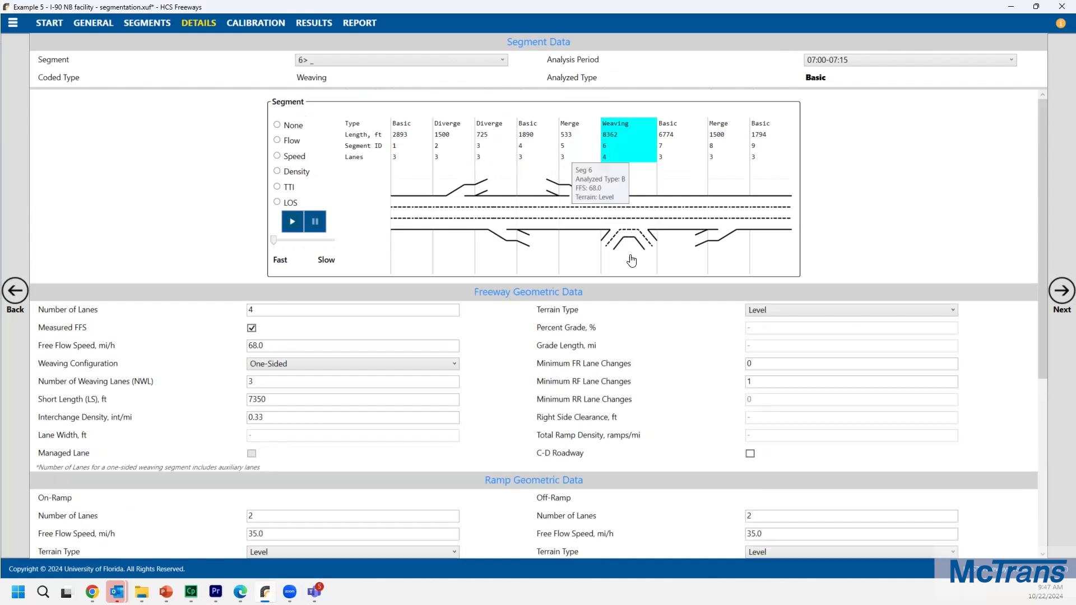
scroll(568, 355, "down", 4)
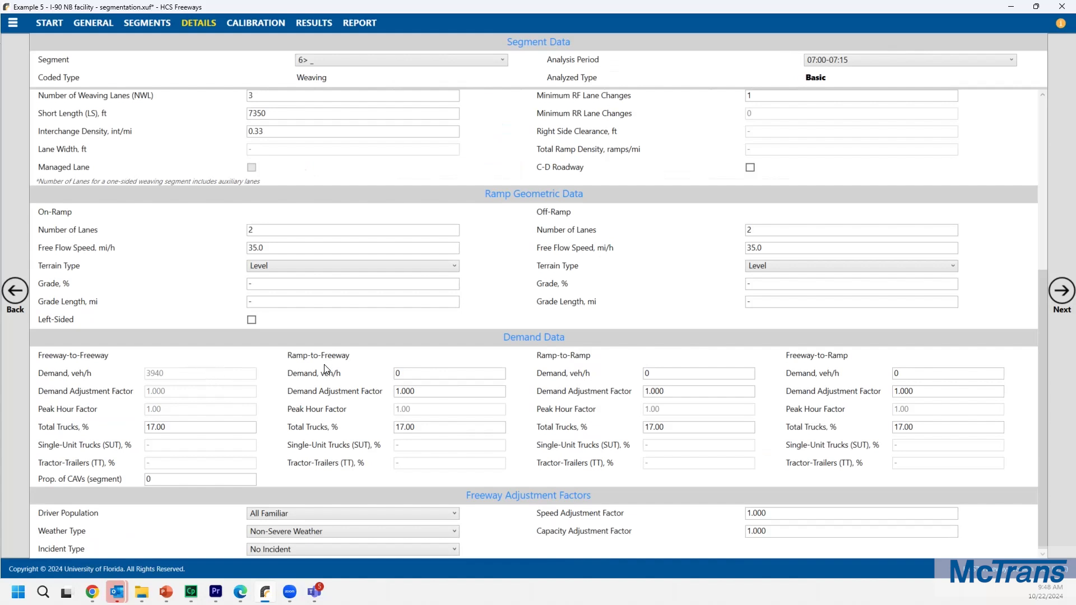
left_click(391, 375)
key("ctrl+a")
type("910")
key("Tab")
type("133")
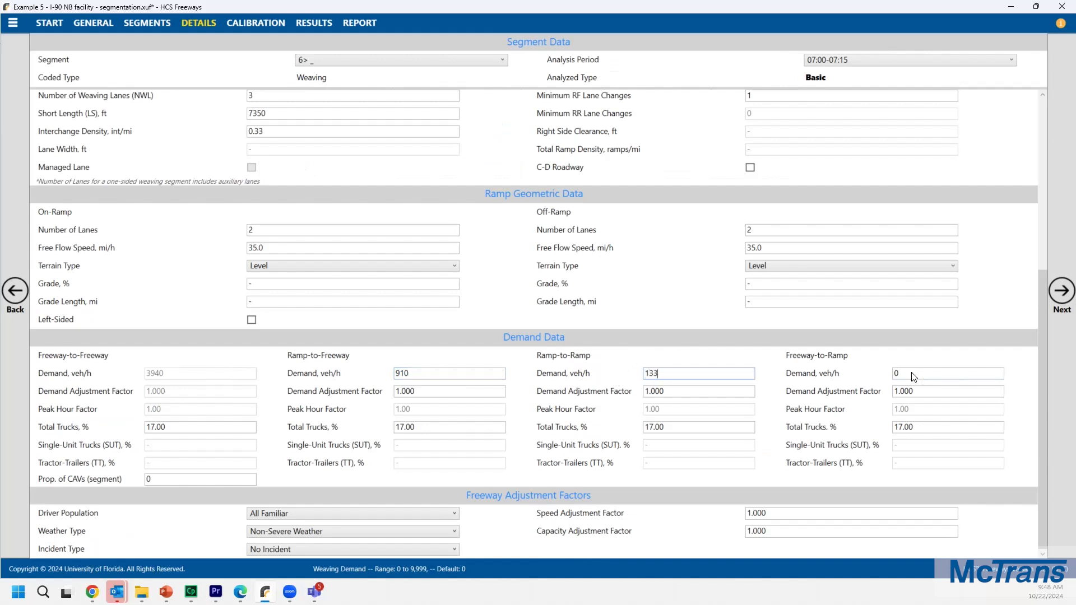
key("Tab")
type("1422")
scroll(597, 357, "up", 5)
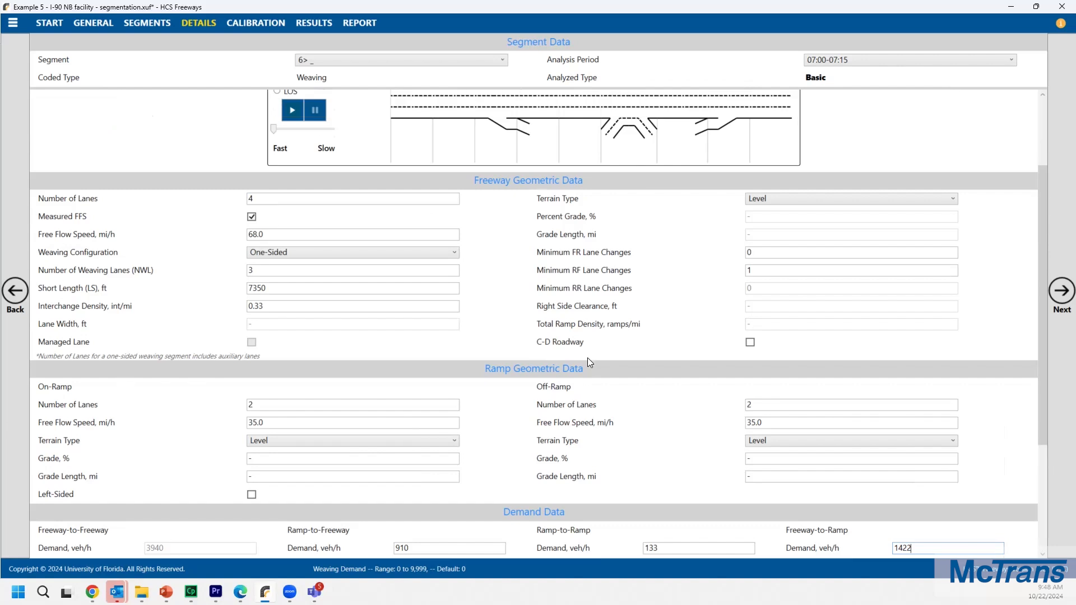
Step: Return to the segments input table and view analysis period 2 demands
left_click(135, 23)
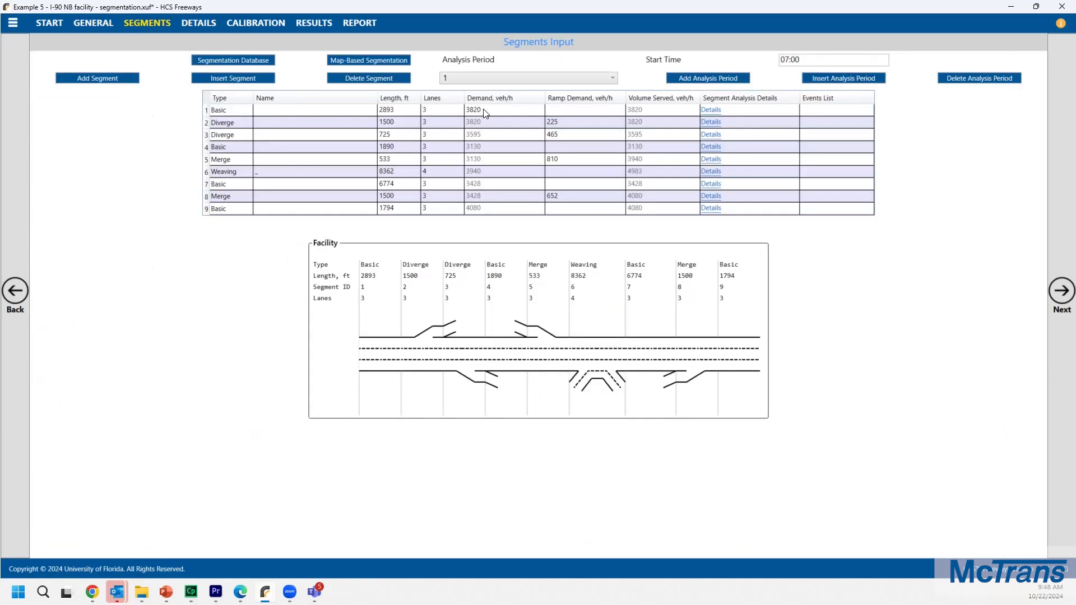
left_click(530, 110)
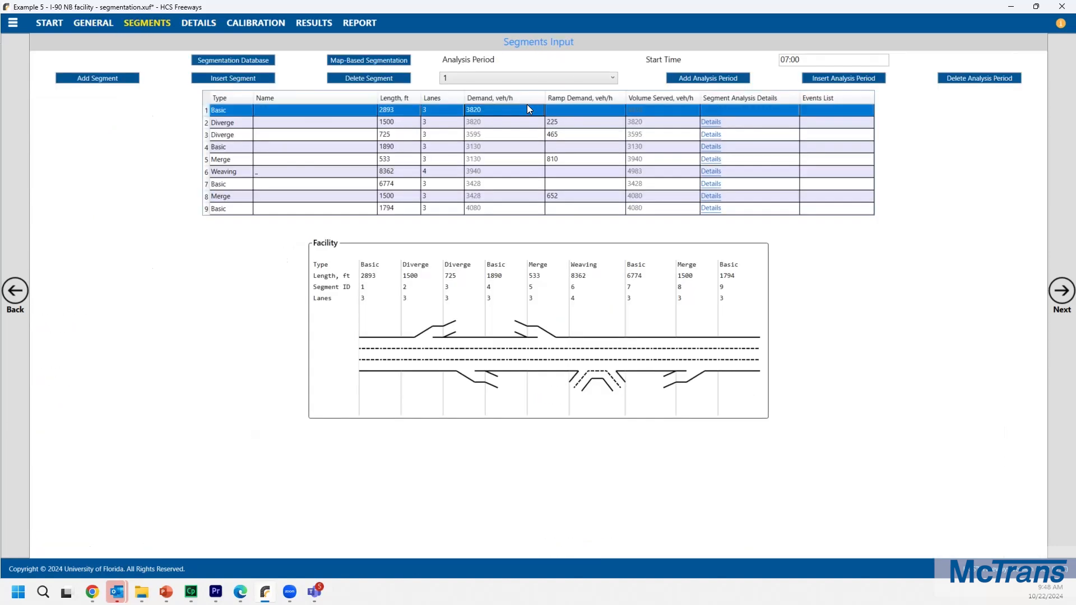
left_click(530, 77)
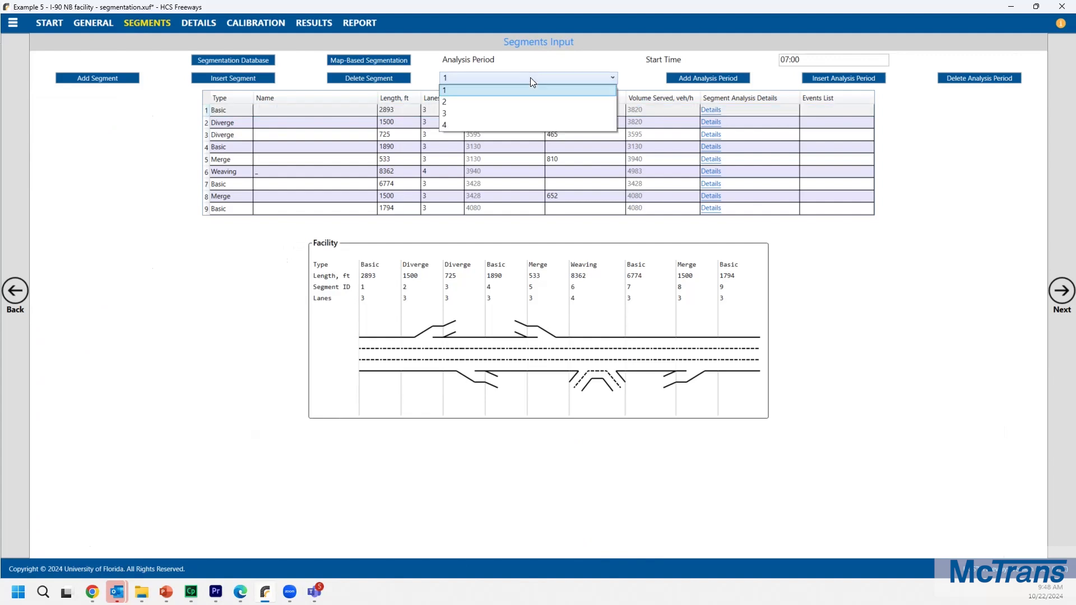
left_click(520, 103)
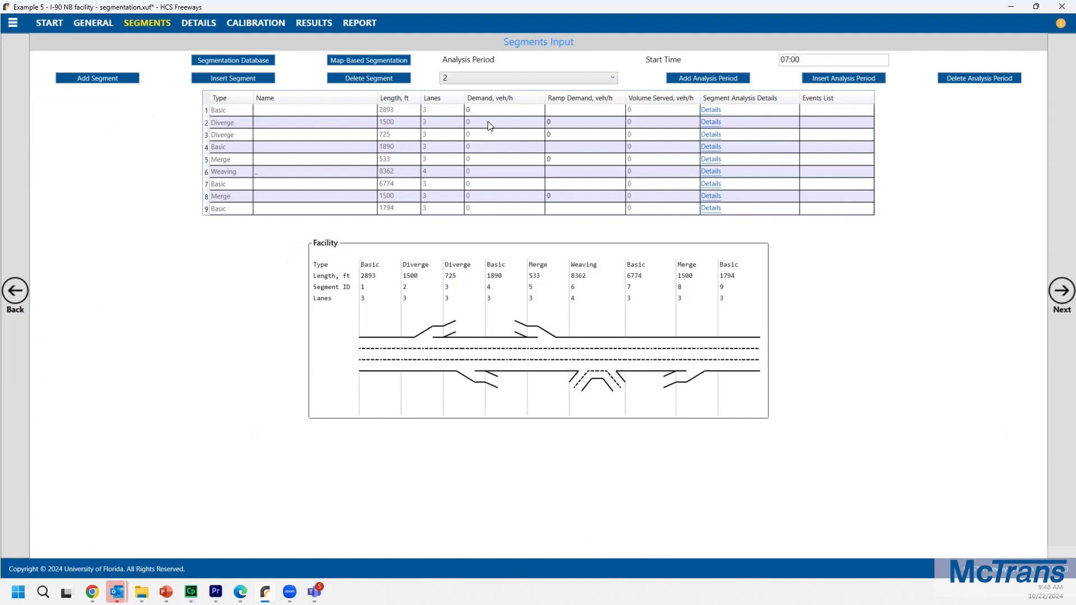
Step: Export the facility to a CSV file and open it in Excel
left_click(13, 23)
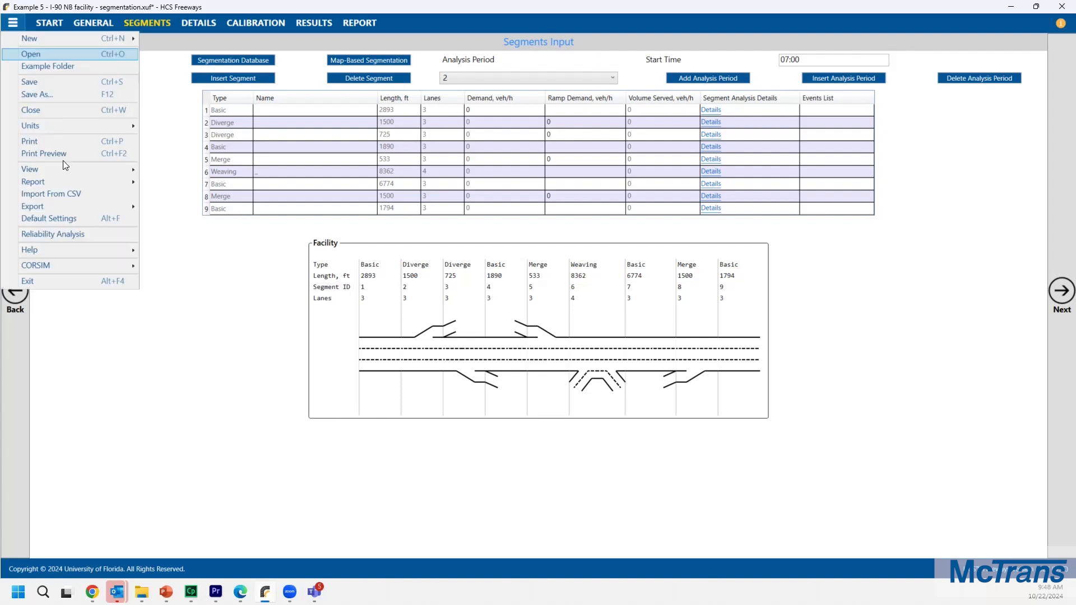
mouse_move(59, 208)
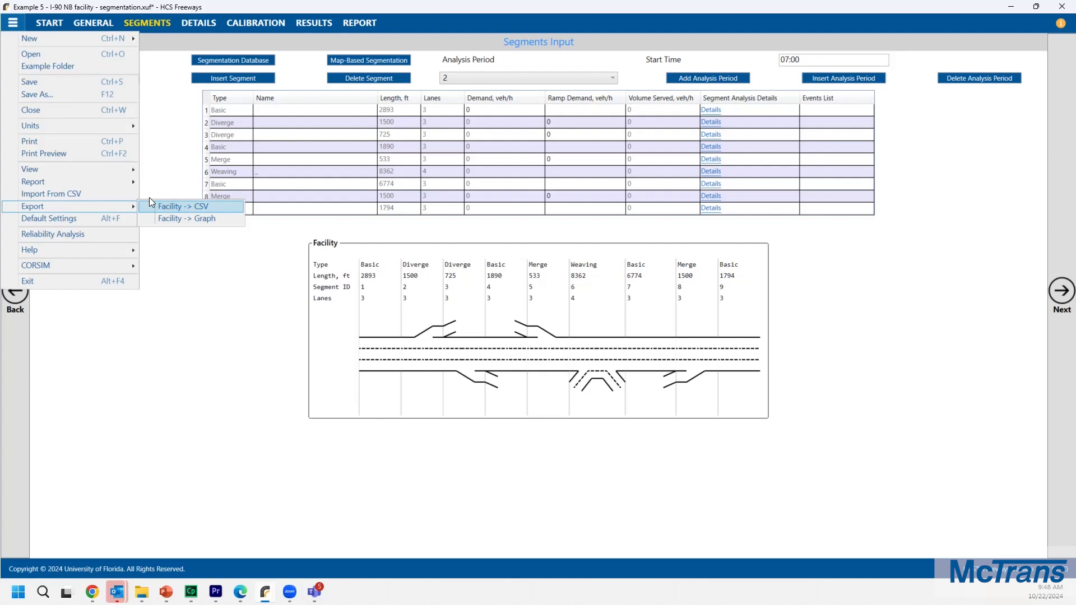
left_click(162, 207)
left_click_drag(552, 26, 1075, 292)
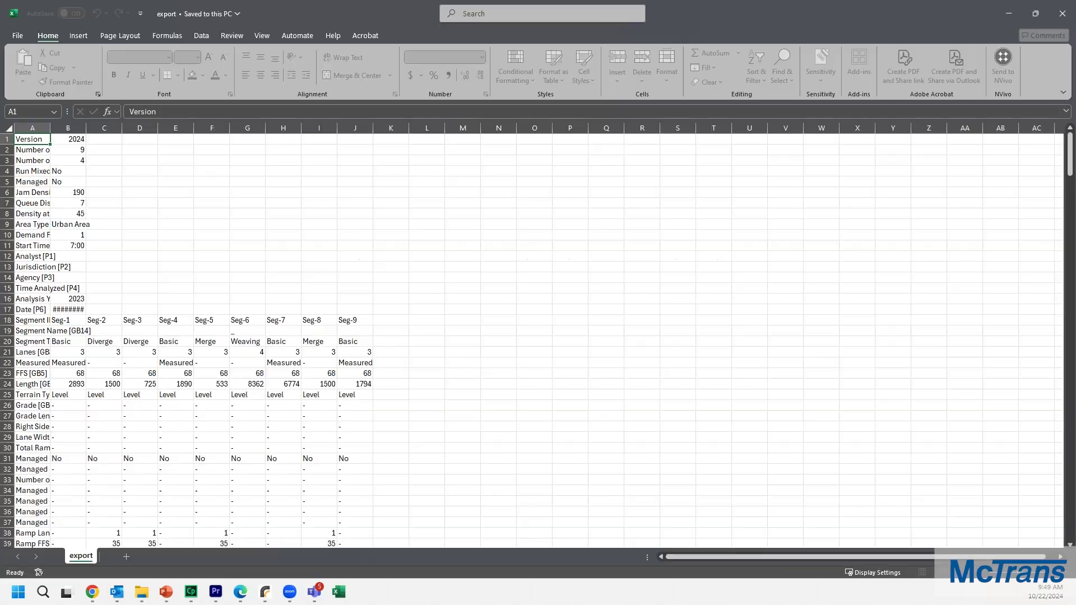
left_click(502, 267)
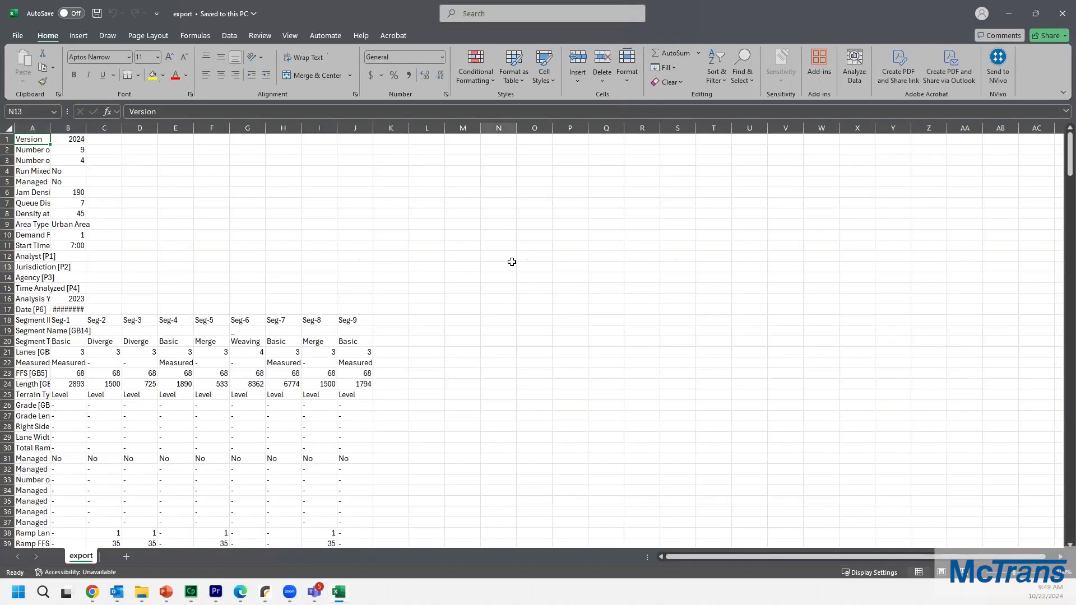
Step: Widen column A and bold the segment ID, name and type header rows 18 to 20
left_click_drag(51, 129, 154, 128)
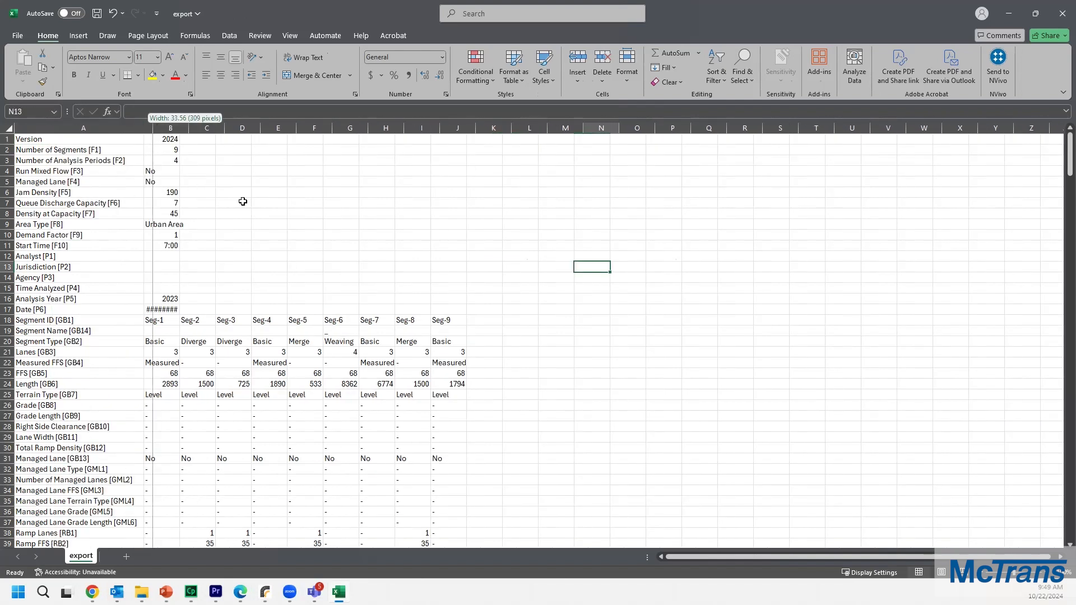
left_click(274, 246)
left_click_drag(70, 321, 454, 342)
key("ctrl+b")
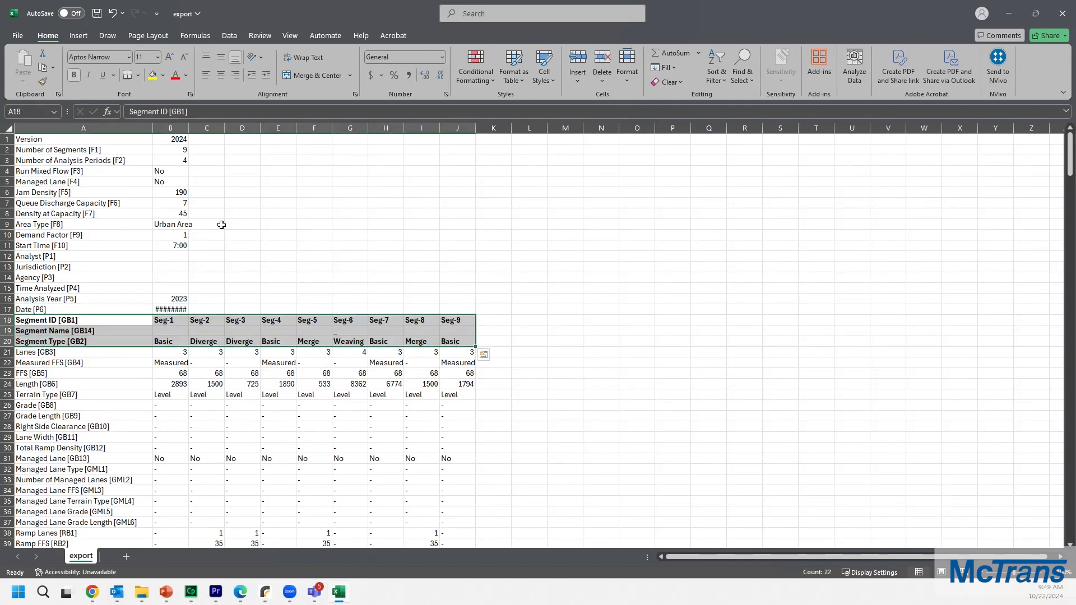
Step: Freeze panes at cell B21 so the segment header rows stay visible
scroll(177, 230, "down", 3)
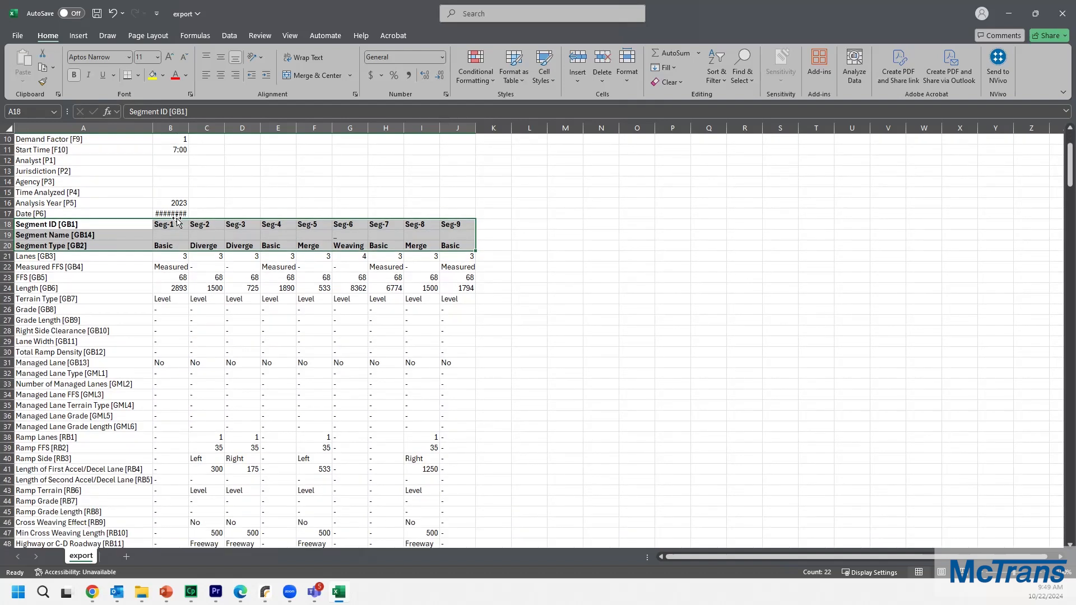
scroll(392, 303, "down", 2)
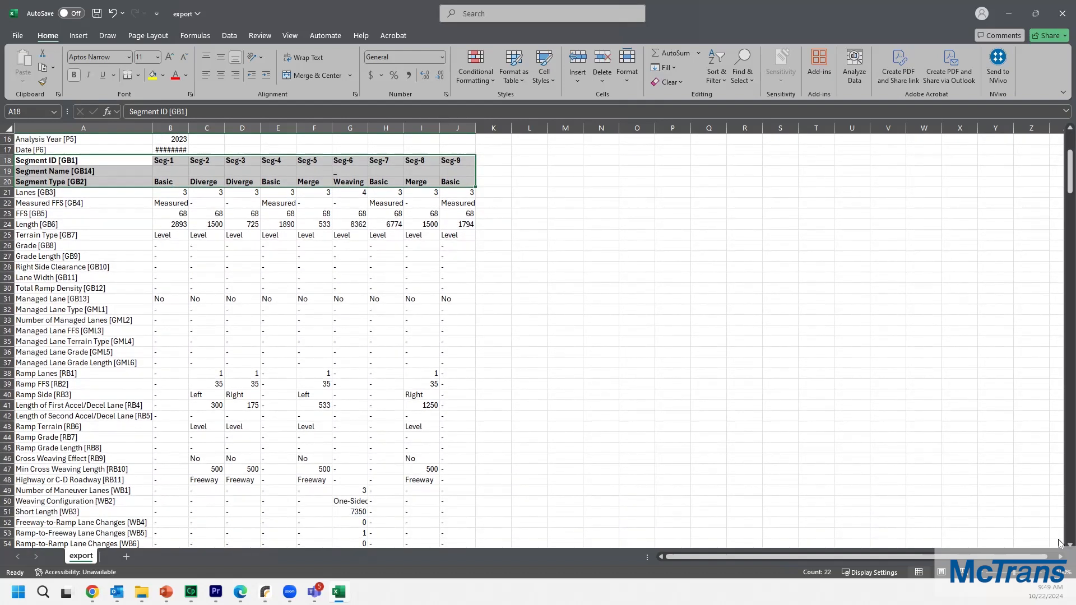
scroll(1059, 543, "down", 1)
left_click(177, 173)
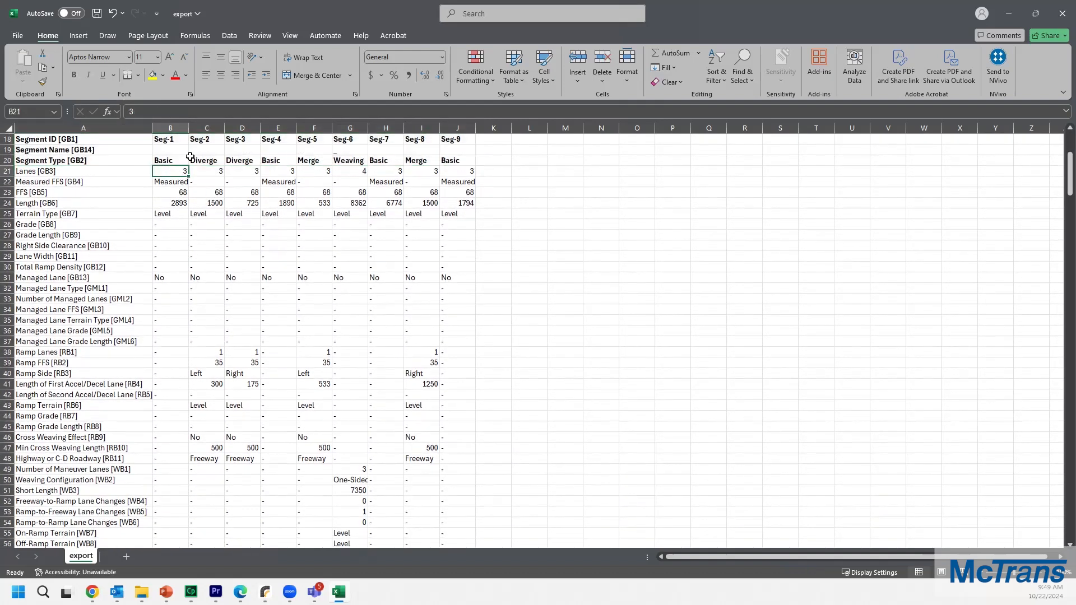
left_click(288, 36)
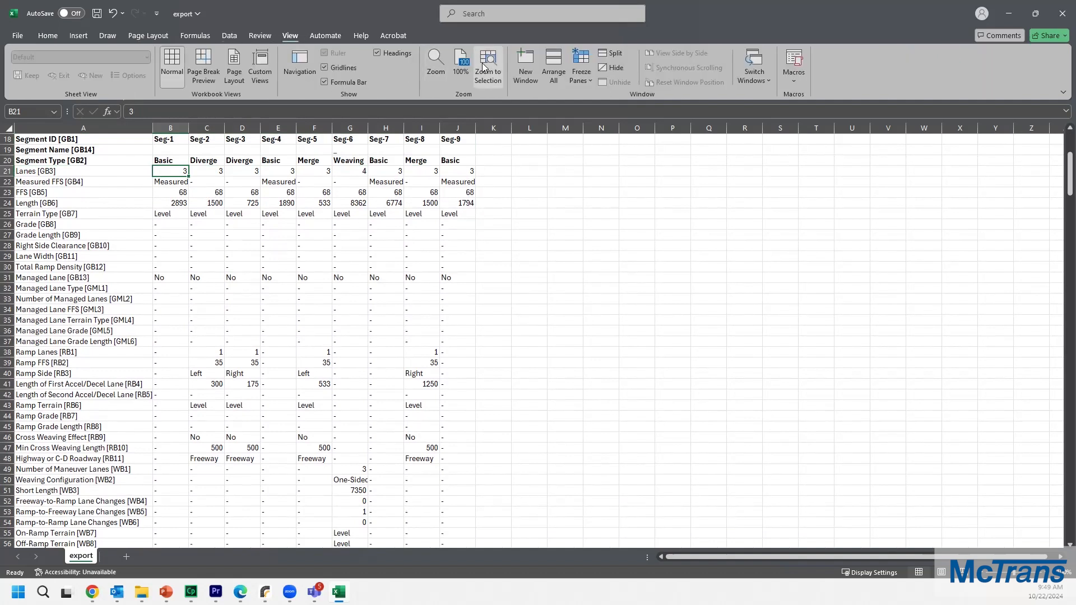
left_click(581, 70)
left_click(616, 104)
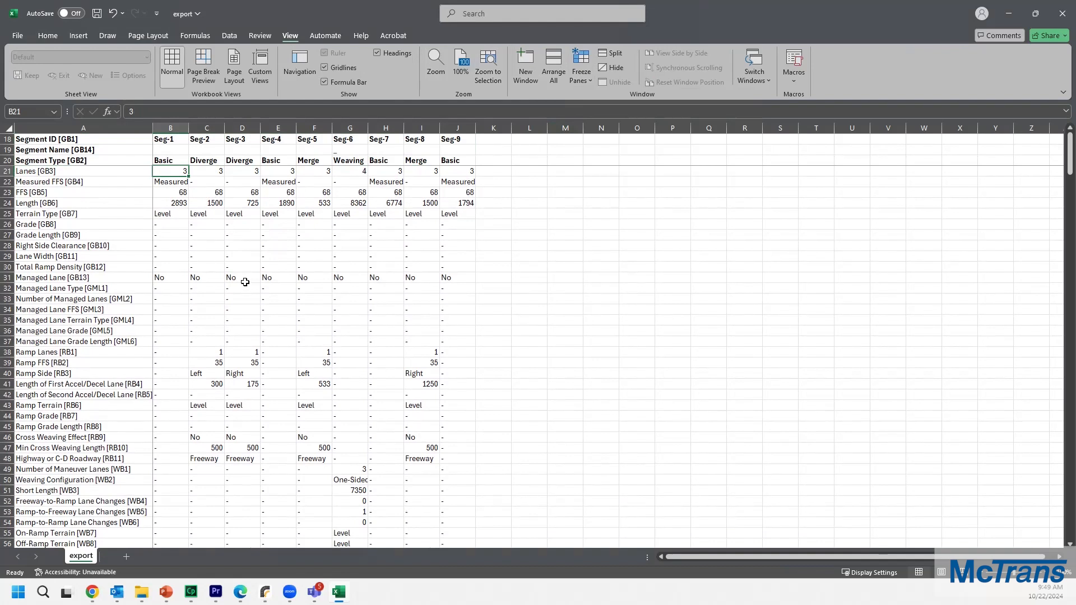
left_click(227, 287)
Step: Try to paste values into segment 1's mainline demand cells for periods TP2 to TP4
scroll(201, 359, "down", 1)
scroll(200, 352, "down", 6)
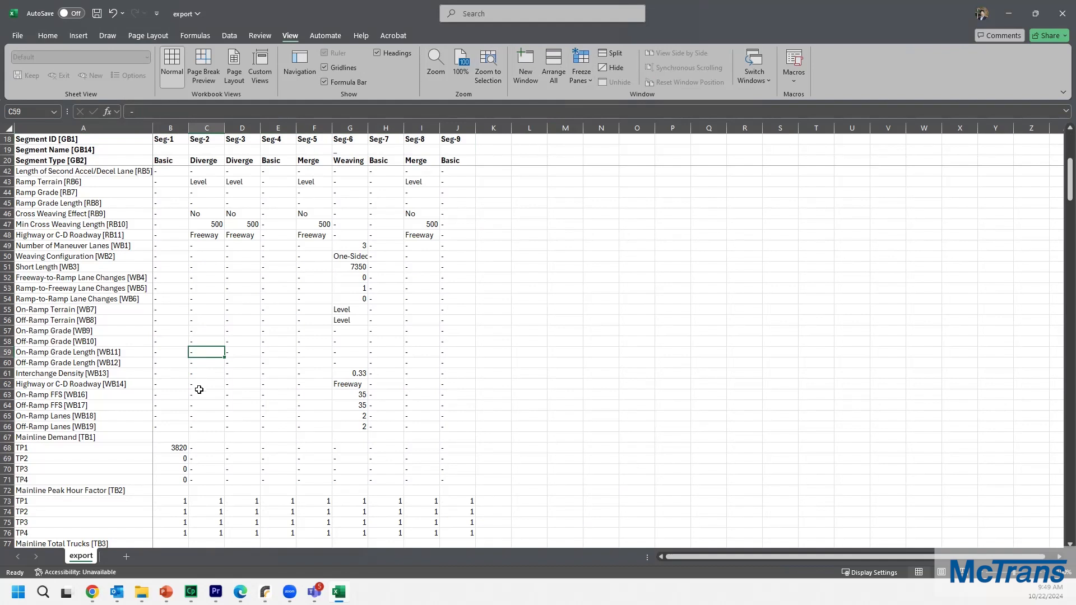
scroll(198, 394, "down", 1)
left_click(169, 419)
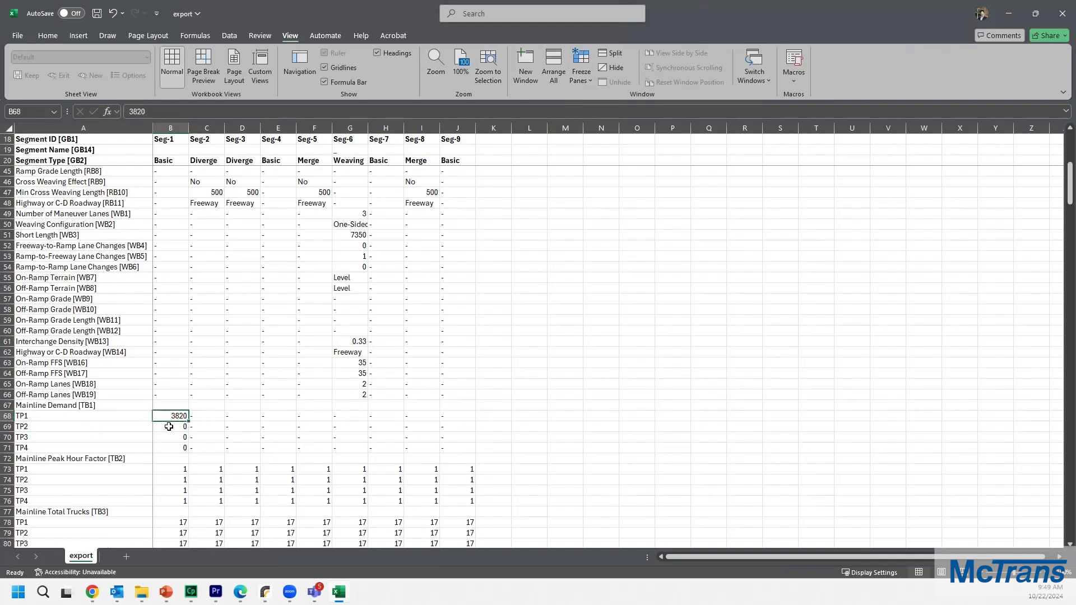
left_click_drag(169, 426, 171, 447)
key("ctrl+v")
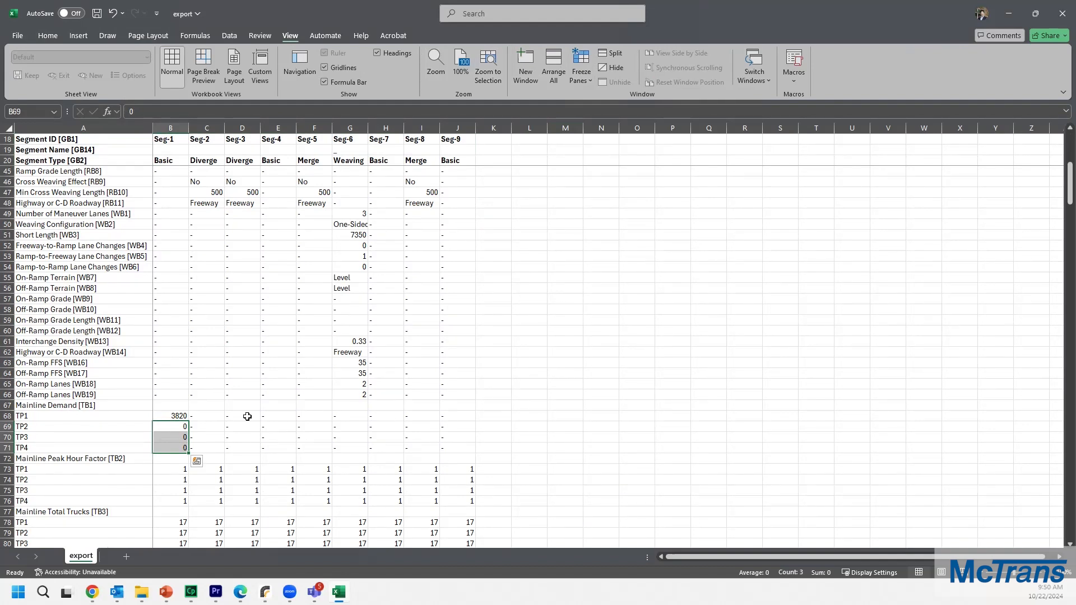
left_click(77, 416)
left_click(72, 444)
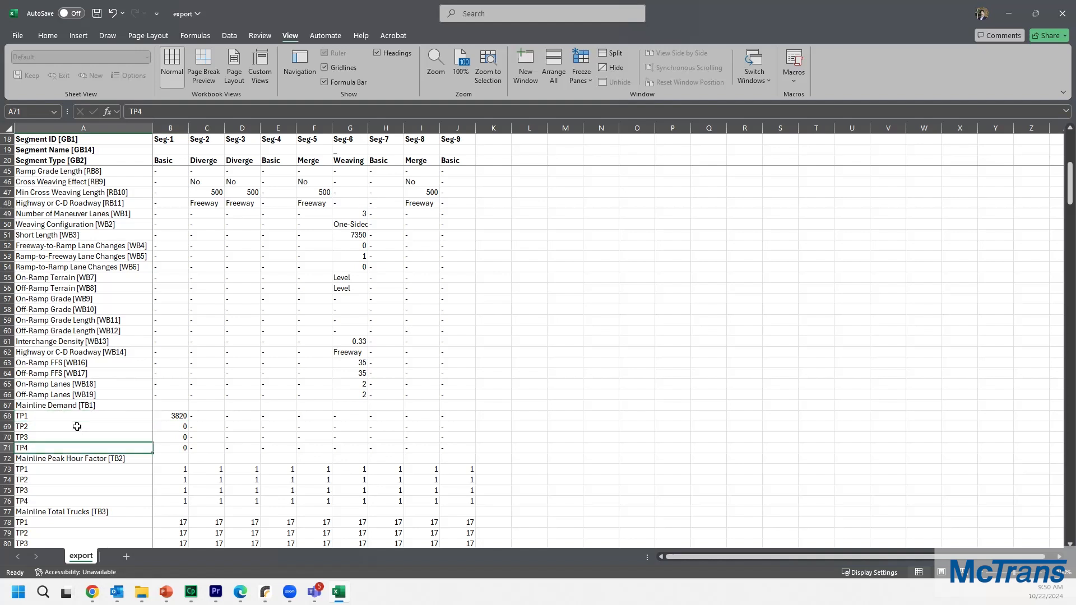
Step: Open the Example 6 - Freeway volumes workbook and arrange it beside the export sheet
left_click_drag(267, 13, 378, 72)
left_click(1011, 8)
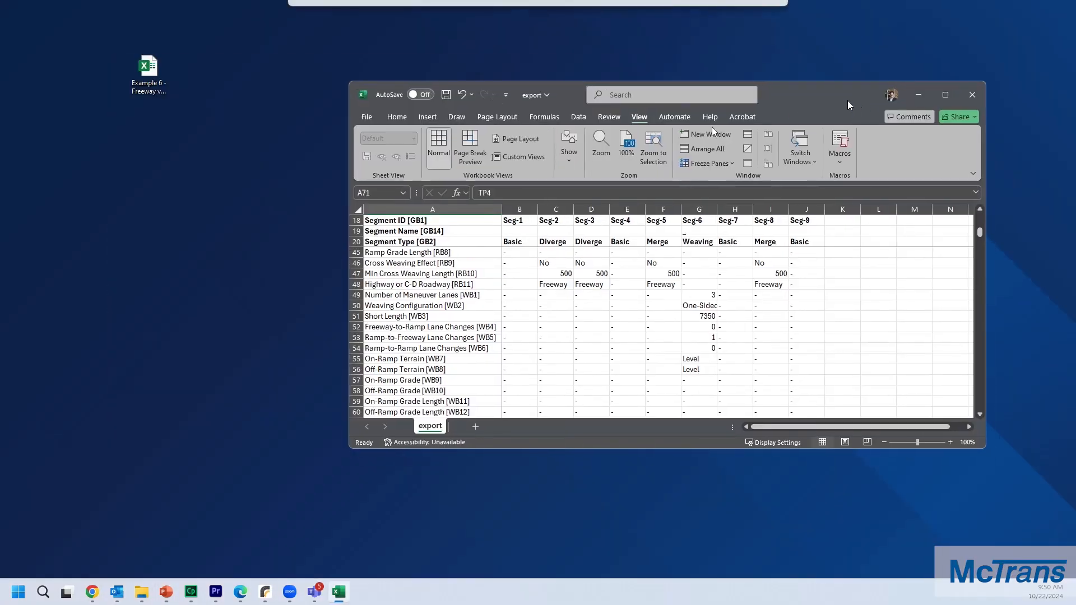
left_click(149, 76)
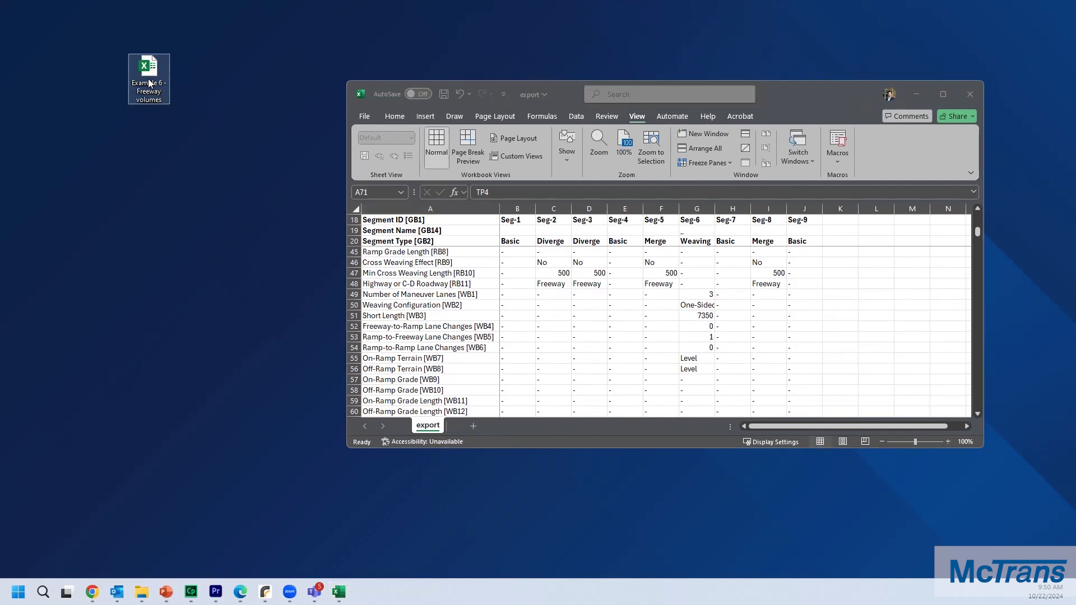
double_click(149, 83)
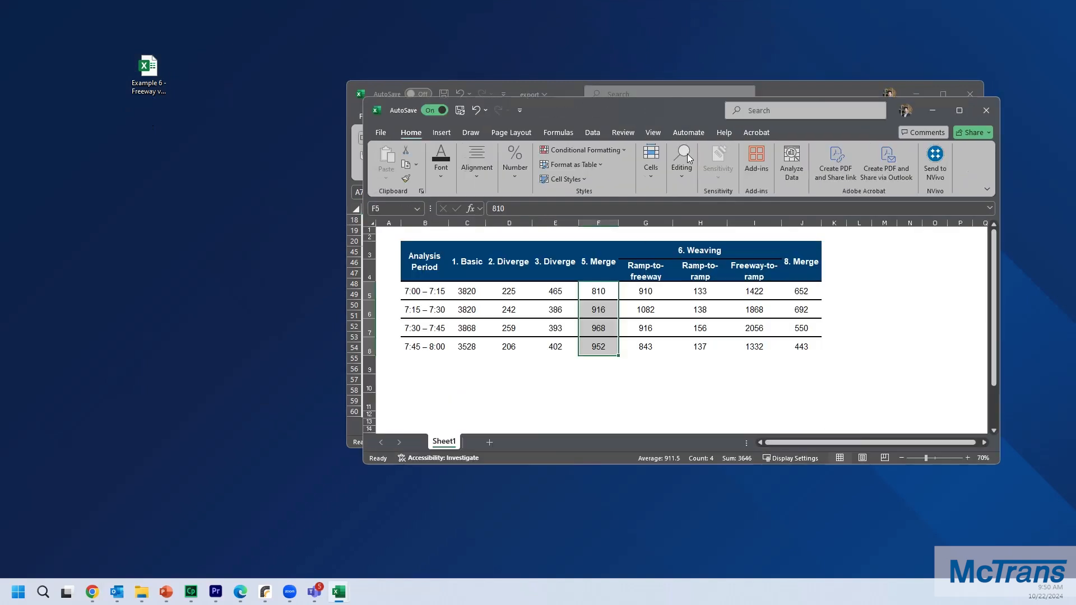
left_click_drag(714, 117, 345, 190)
left_click_drag(842, 94, 941, 87)
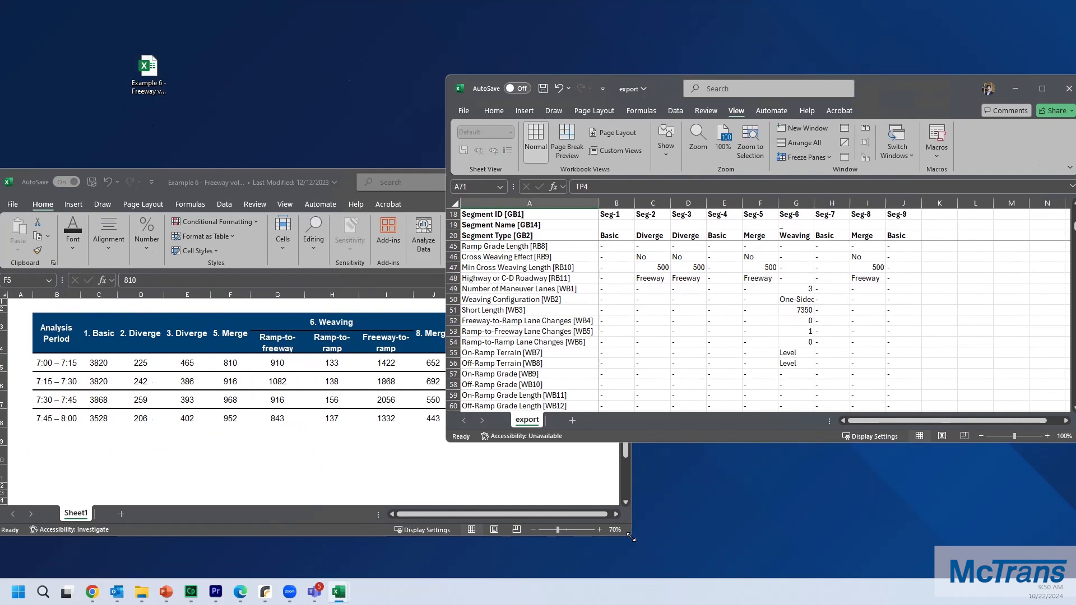
left_click_drag(632, 538, 483, 560)
left_click_drag(230, 363, 230, 418)
left_click_drag(669, 91, 682, 75)
Step: Copy the four-period Basic segment volumes into segment 1's mainline demand rows TP1 to TP4
scroll(656, 269, "down", 5)
scroll(641, 273, "down", 2)
left_click(632, 287)
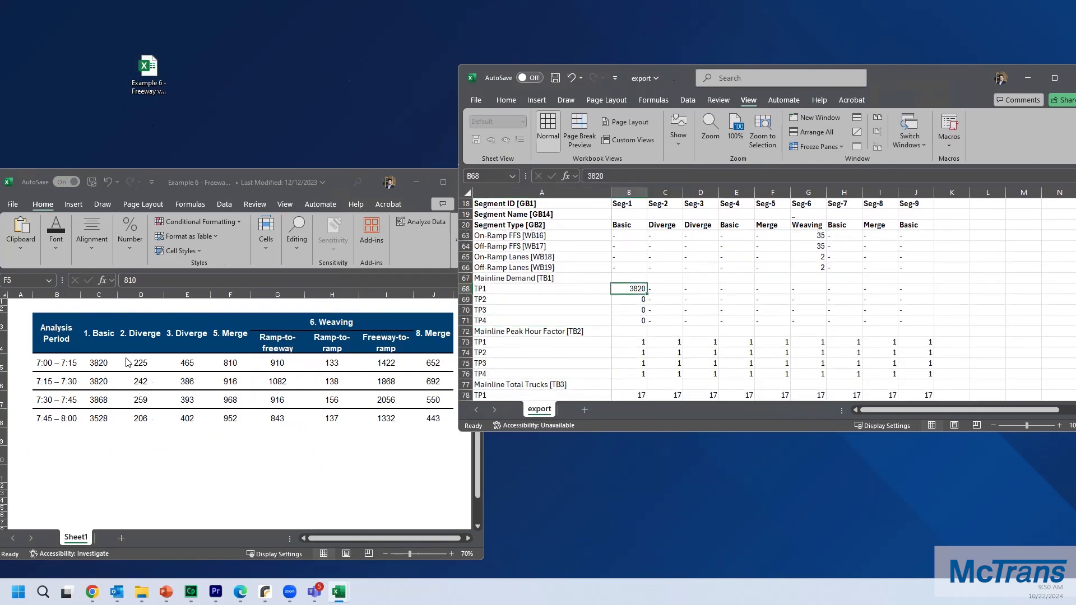
left_click(98, 361)
key("shift+Down")
key("shift+Down")
key("shift+Down")
key("ctrl+c")
left_click(632, 286)
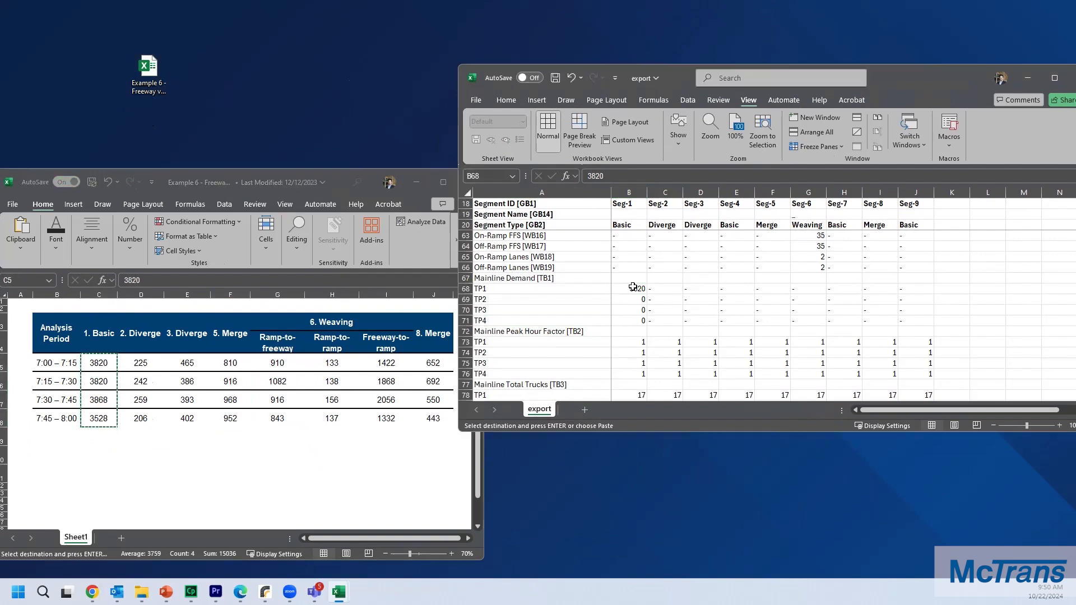
key("ctrl+v")
left_click(691, 293)
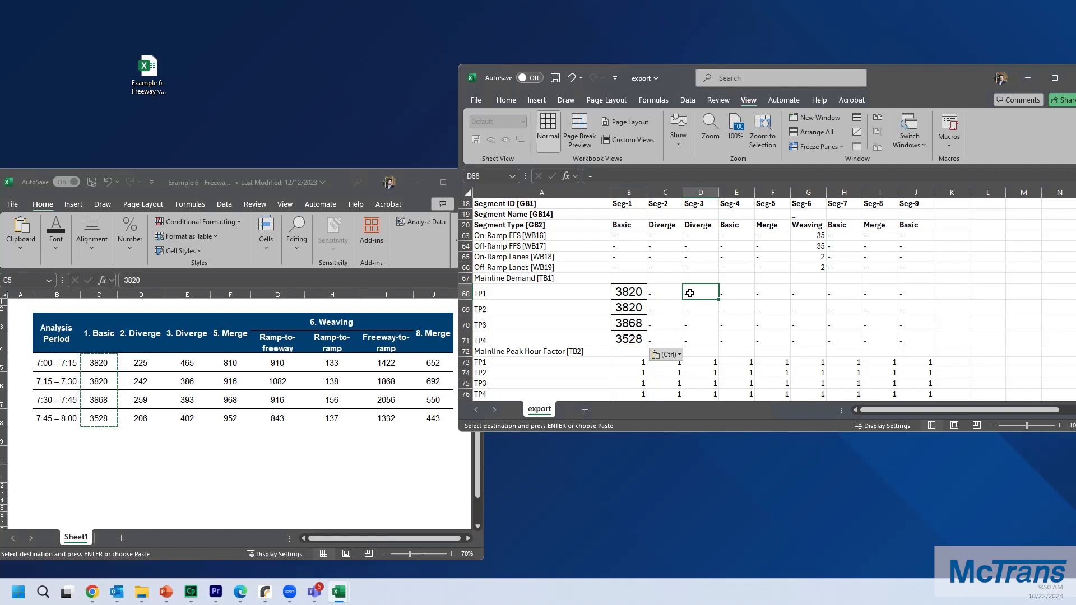
left_click(674, 289)
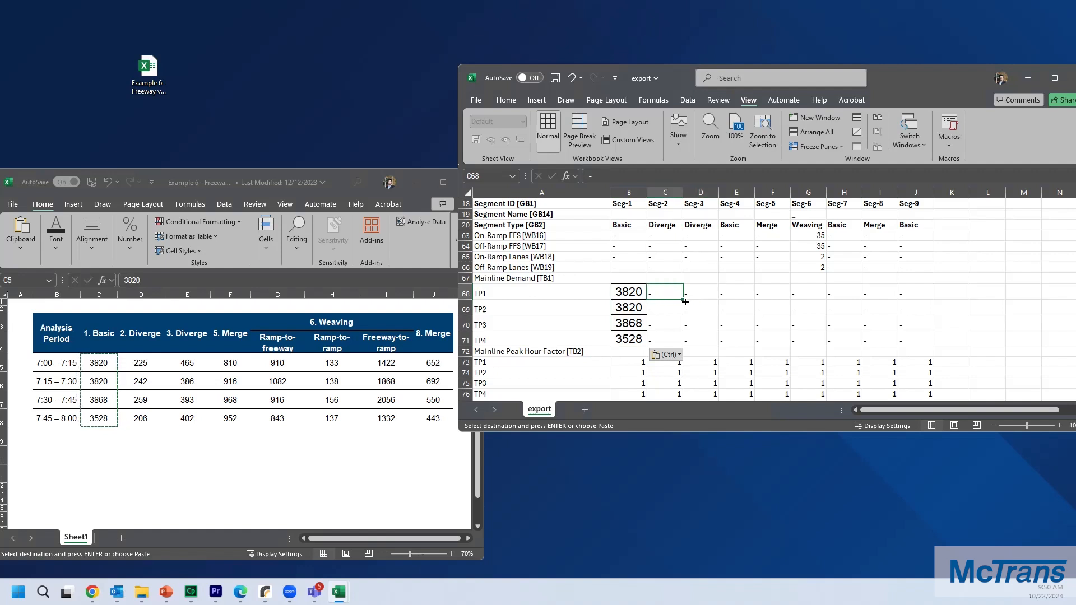
Step: Scroll through the export sheet to locate the ramp demand rows for each period
scroll(625, 294, "down", 1)
left_click(621, 306)
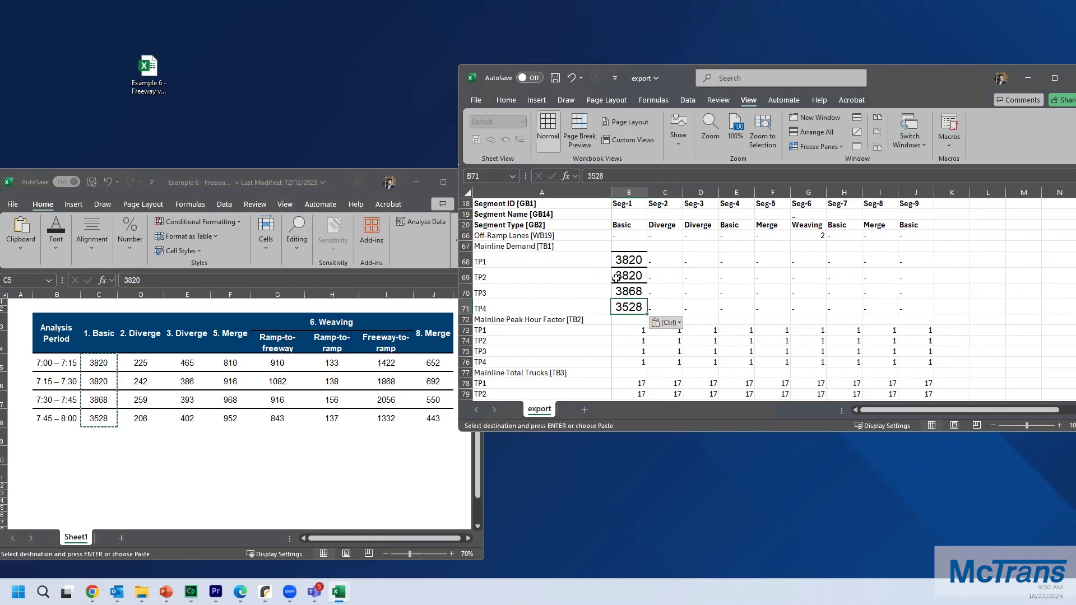
scroll(616, 278, "down", 8)
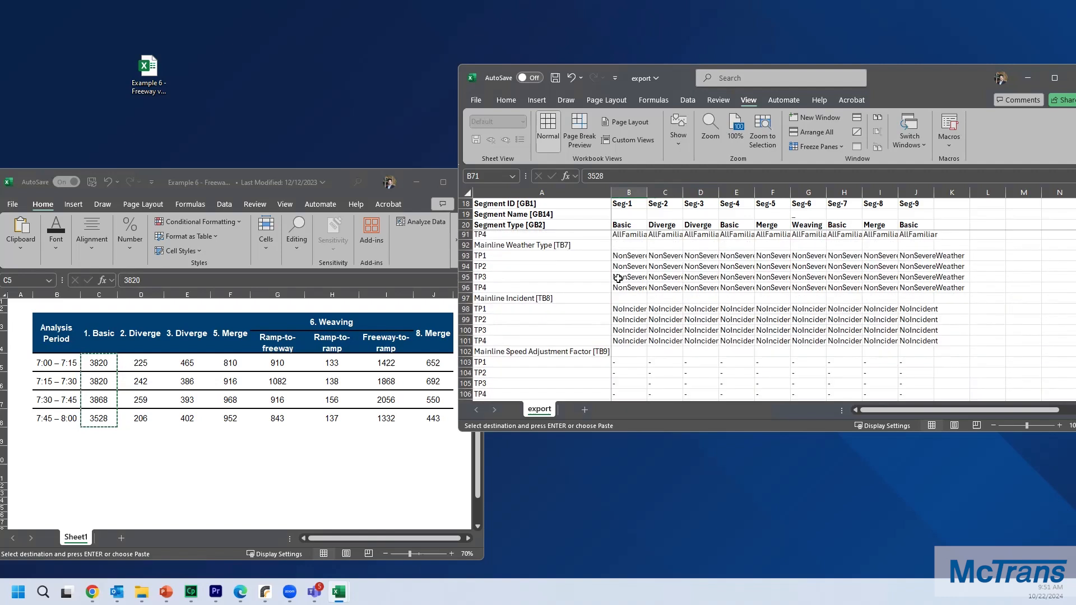
left_click_drag(693, 431, 693, 581)
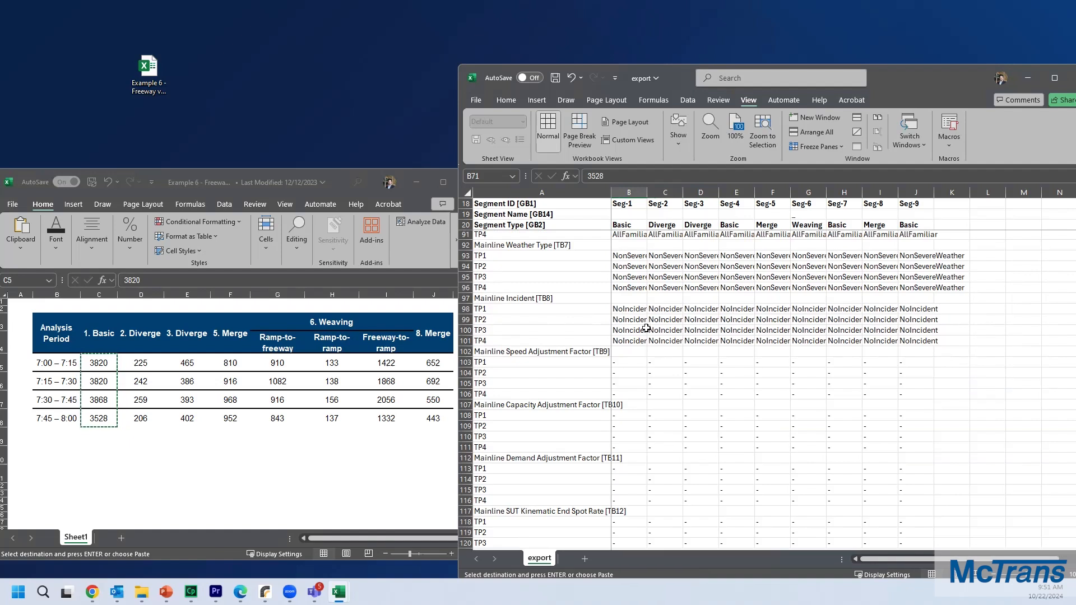
scroll(631, 337, "down", 1)
scroll(631, 337, "down", 11)
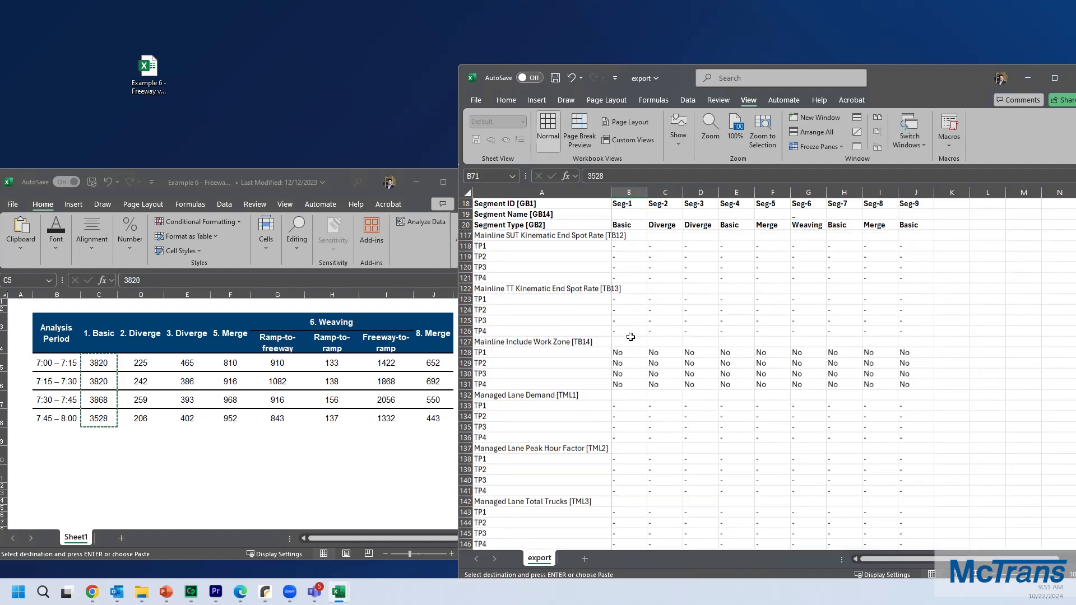
scroll(631, 337, "down", 12)
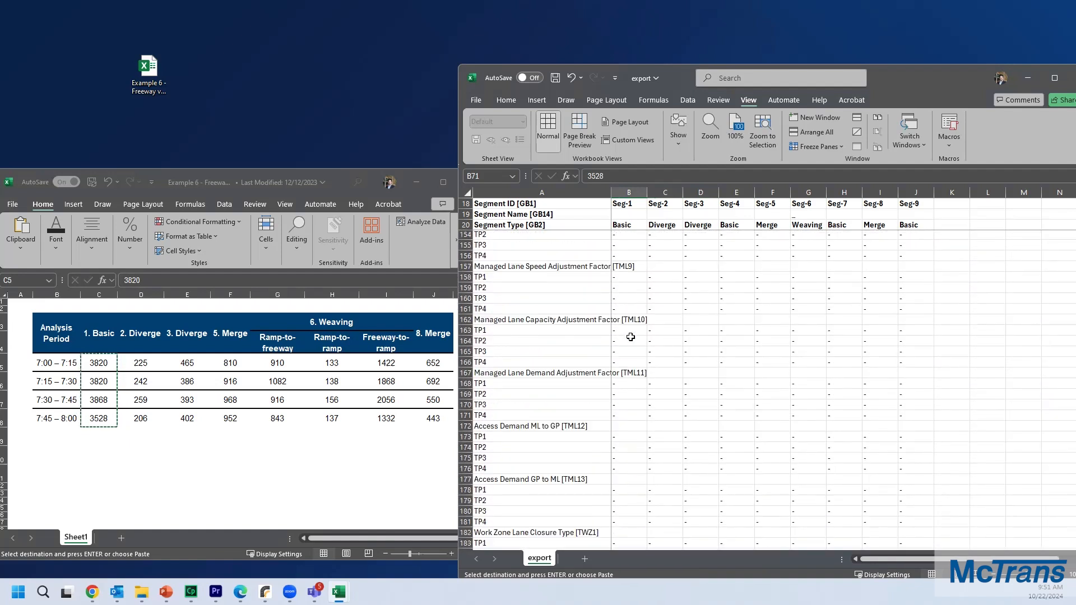
scroll(630, 336, "down", 14)
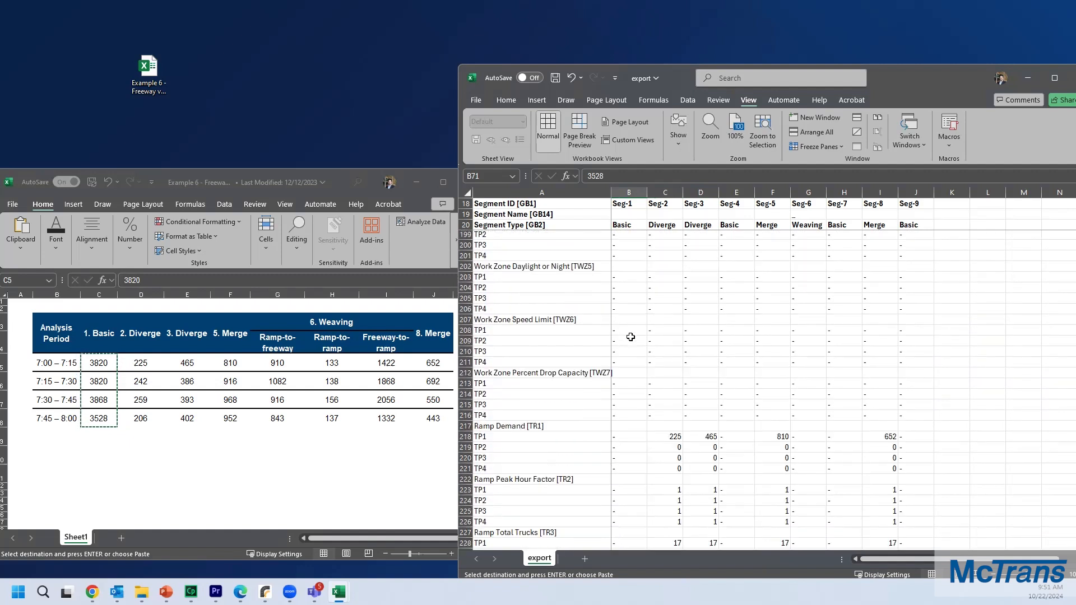
scroll(631, 337, "down", 1)
left_click(536, 331)
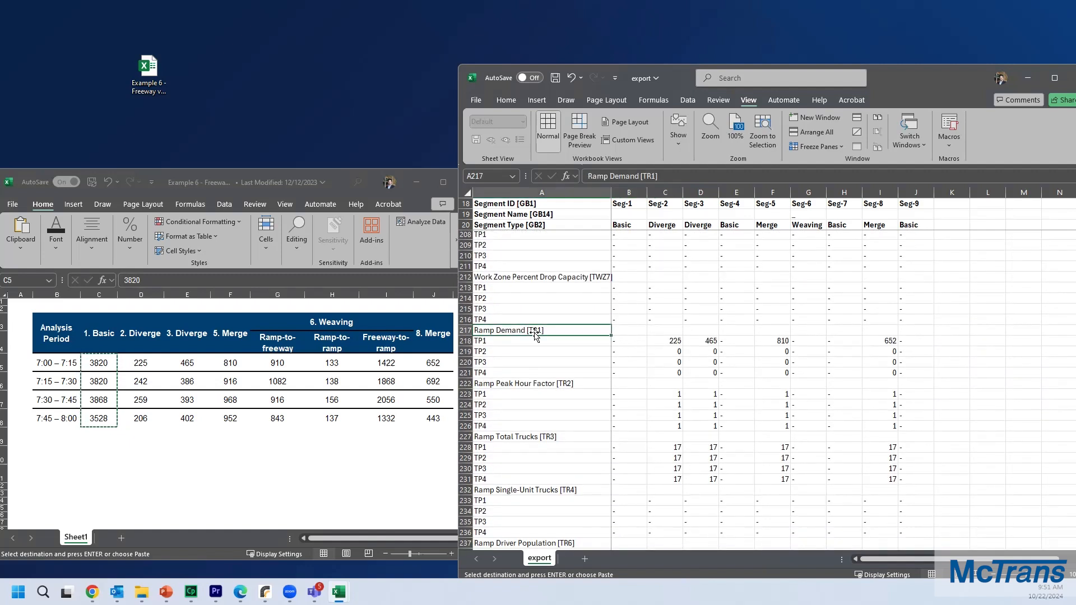
left_click(539, 340)
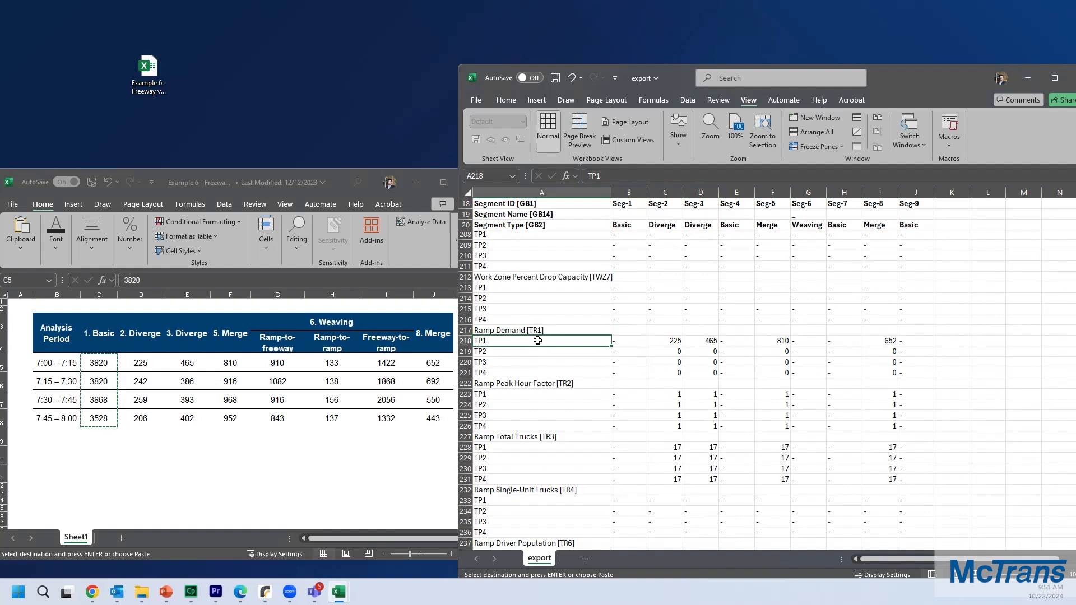
Step: Copy the four-period 2. Diverge volumes into segment 2's Ramp Demand rows TP1 to TP4
left_click(663, 340)
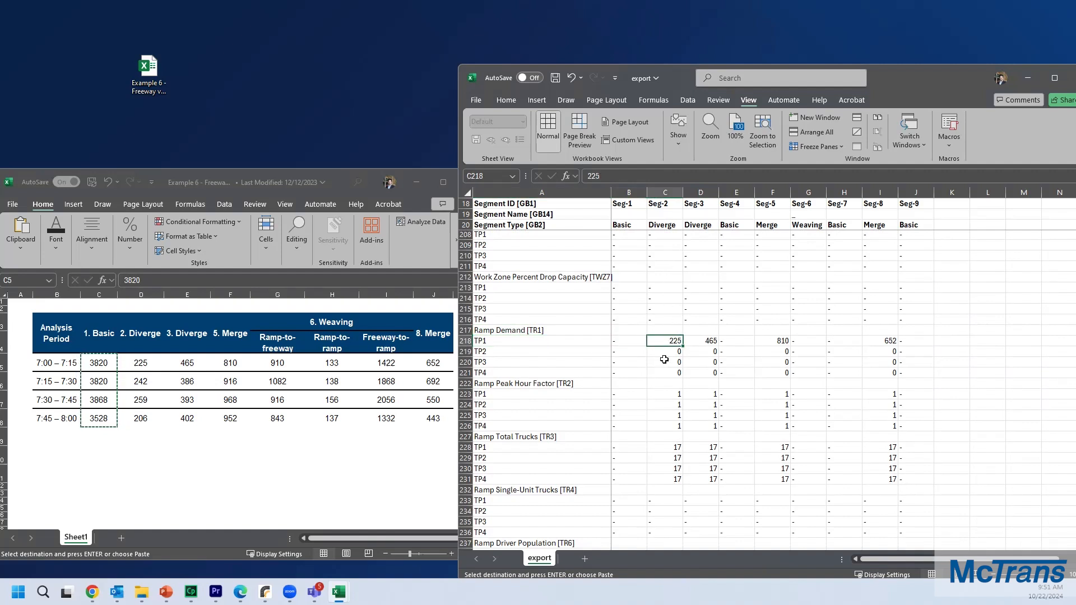
key("Escape")
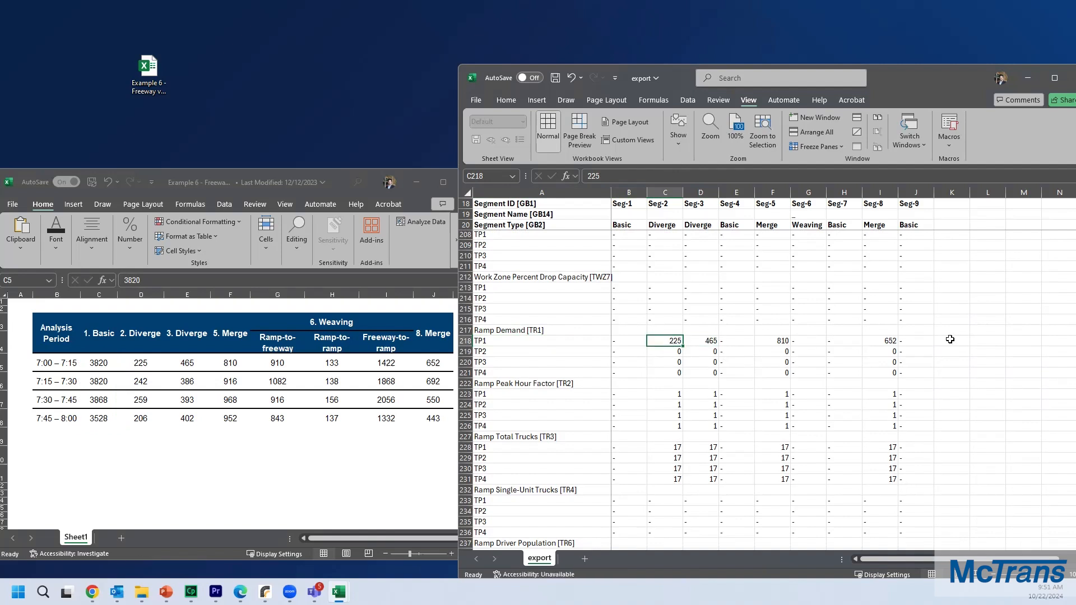
left_click(143, 370)
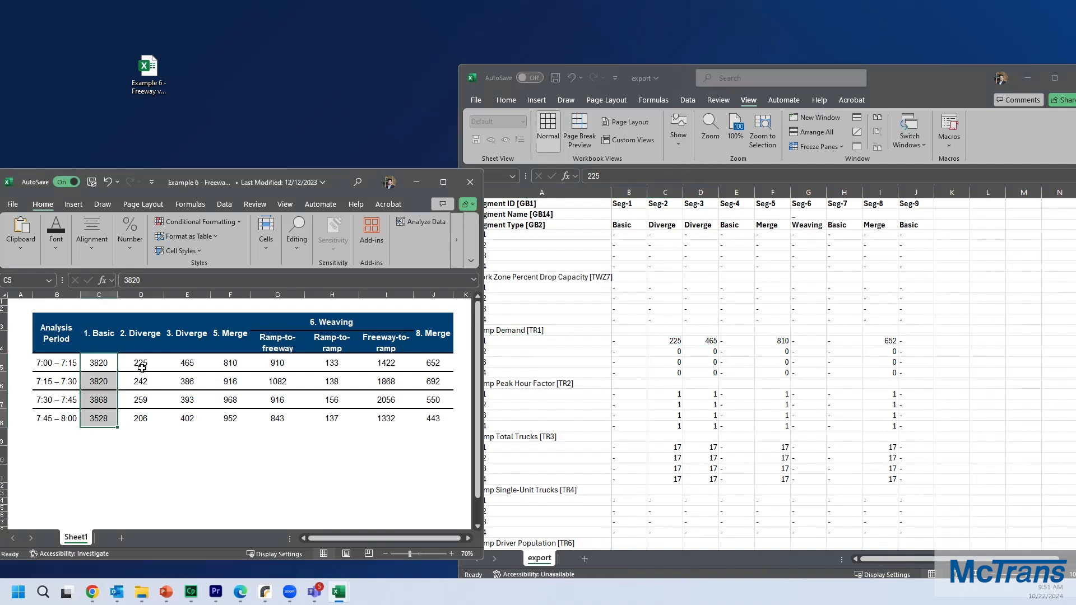
left_click_drag(140, 363, 140, 416)
key("ctrl+c")
left_click(676, 340)
key("ctrl+v")
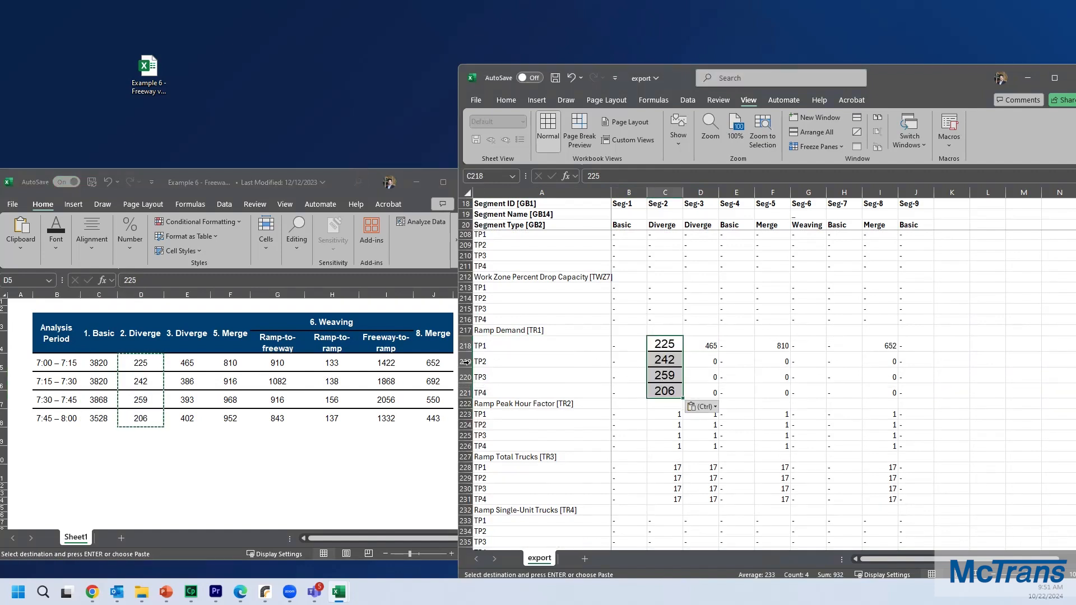
Step: Copy the four-period 3. Diverge volumes into segment 3's Ramp Demand rows TP1 to TP4
left_click(192, 362)
left_click_drag(193, 361, 187, 419)
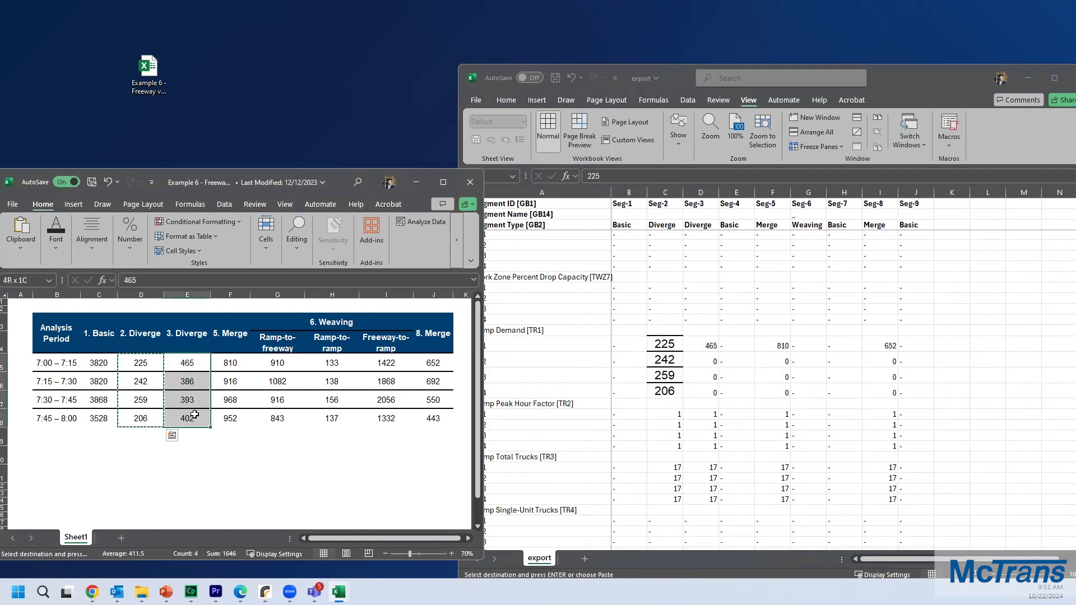
key("ctrl+c")
left_click(702, 344)
key("ctrl+v")
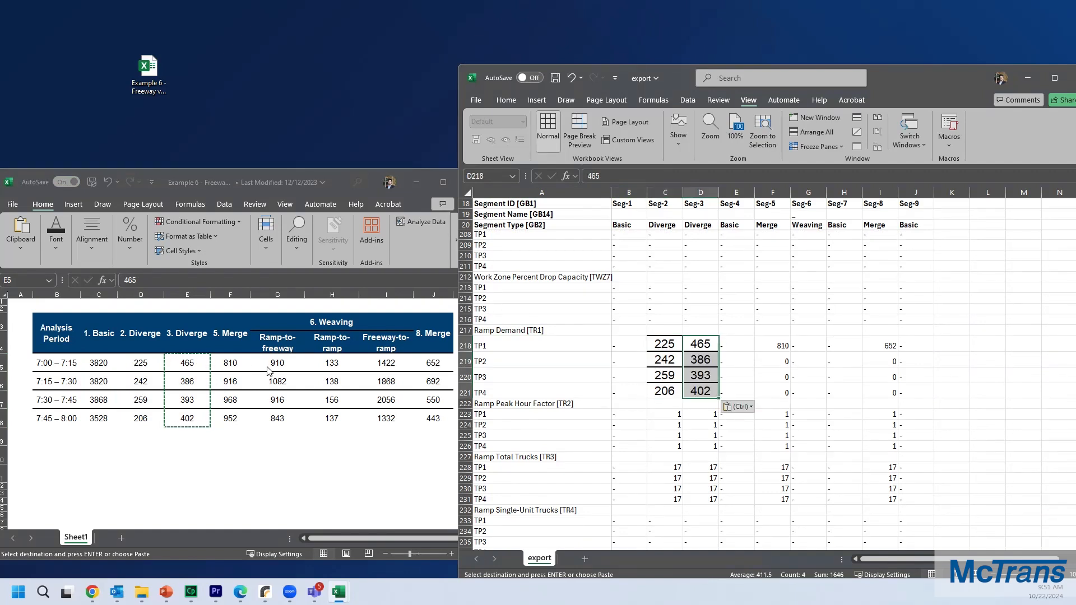
Step: Copy the four-period 5. Merge volumes into segment 5's Ramp Demand rows TP1 to TP4
left_click(231, 364)
left_click_drag(232, 364, 227, 416)
key("ctrl+c")
left_click(776, 343)
key("ctrl+v")
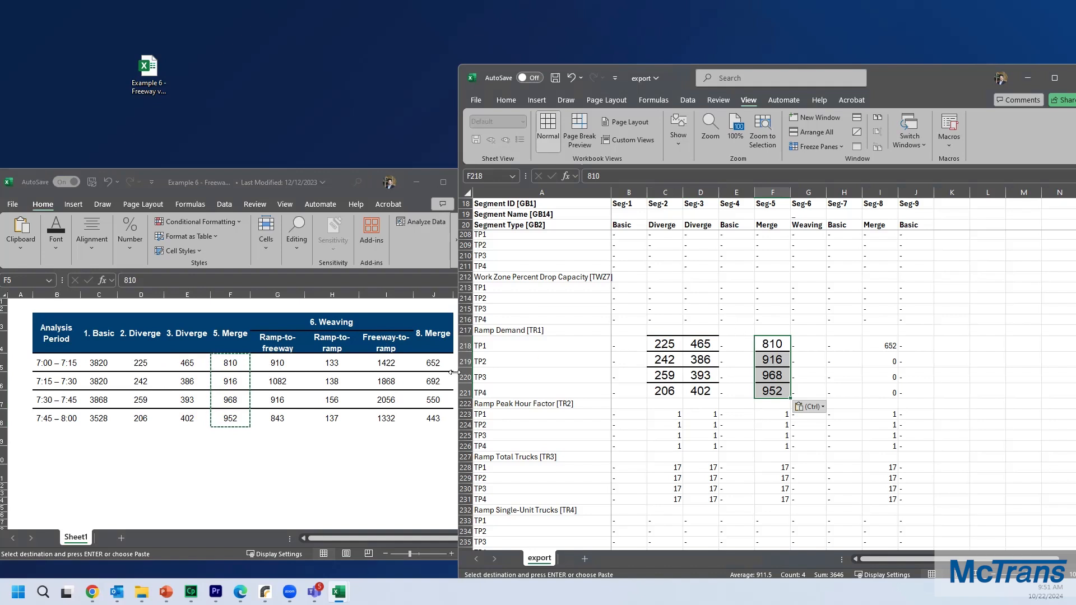
Step: Copy the four-period 8. Merge volumes into segment 8's Ramp Demand rows TP1 to TP4
left_click(435, 363)
left_click_drag(435, 363, 434, 418)
key("ctrl+c")
left_click(884, 340)
key("ctrl+v")
left_click(878, 330)
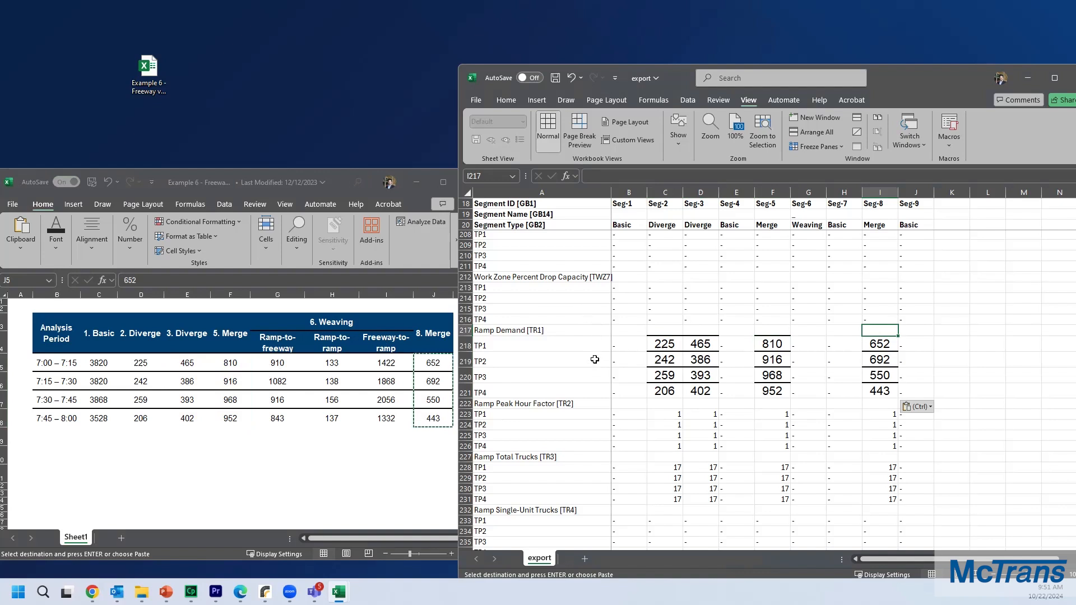
Step: Copy the weaving Ramp-to-freeway volumes into segment 6's Ramp-to-Freeway Demand rows TP1 to TP4
scroll(594, 360, "down", 8)
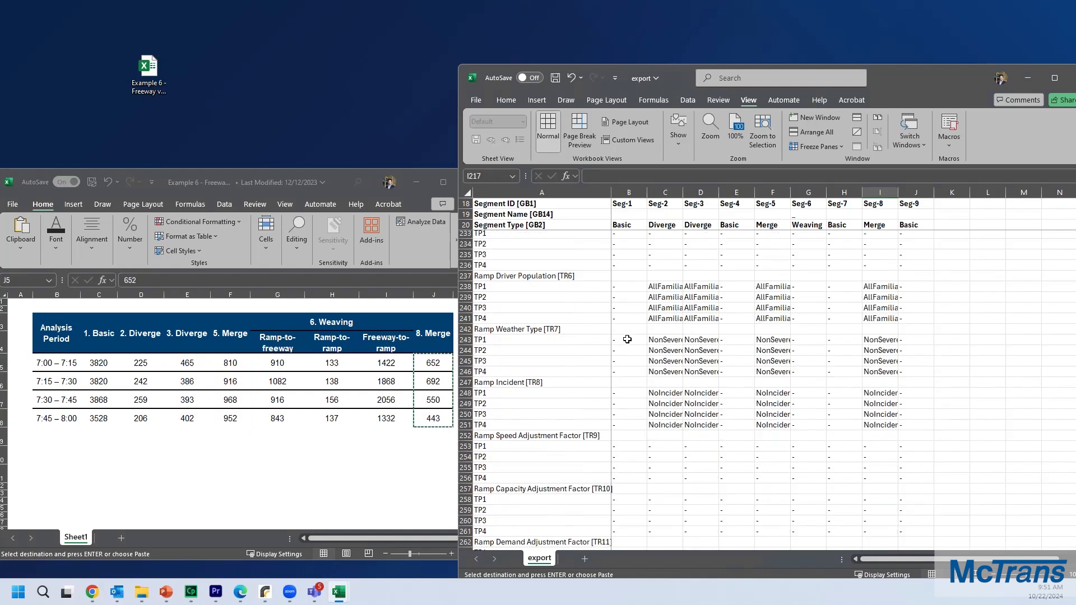
scroll(741, 327, "down", 7)
scroll(741, 326, "down", 5)
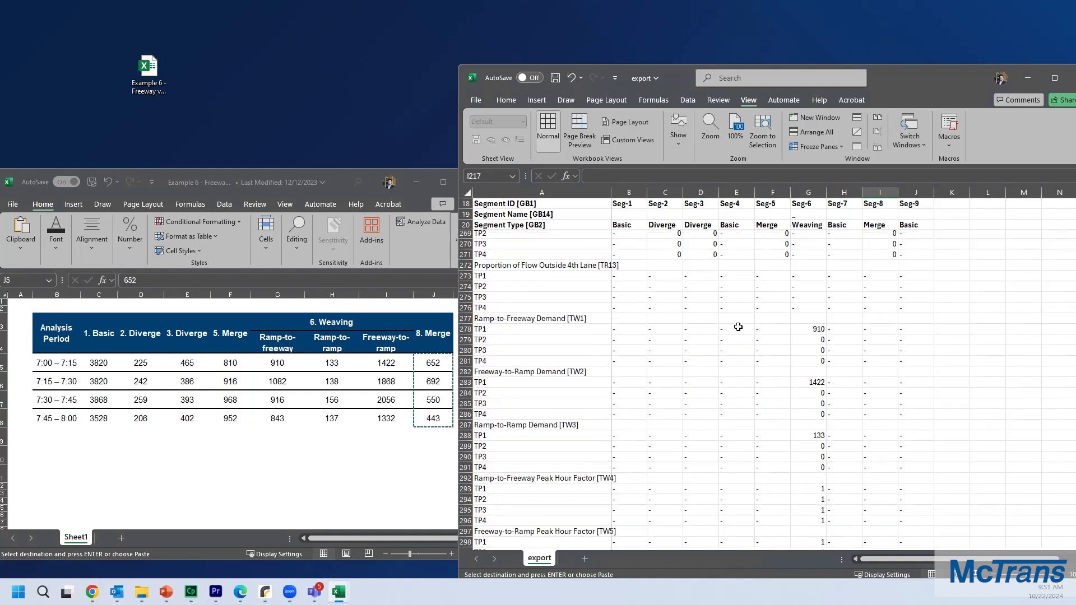
left_click(563, 327)
scroll(564, 345, "down", 1)
left_click(545, 287)
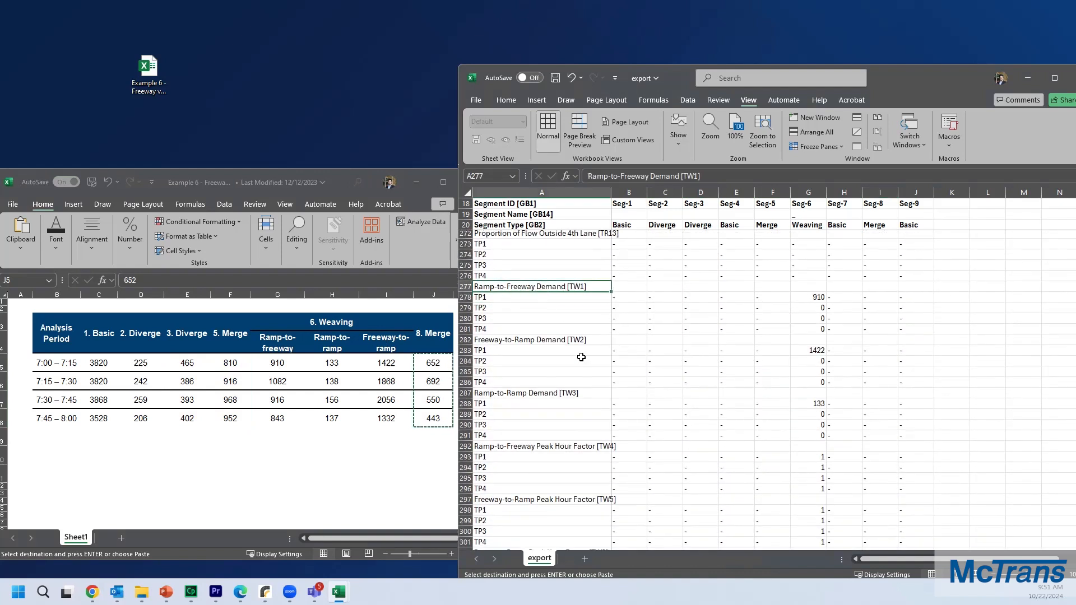
left_click(514, 340, "ctrl")
left_click(511, 393, "ctrl")
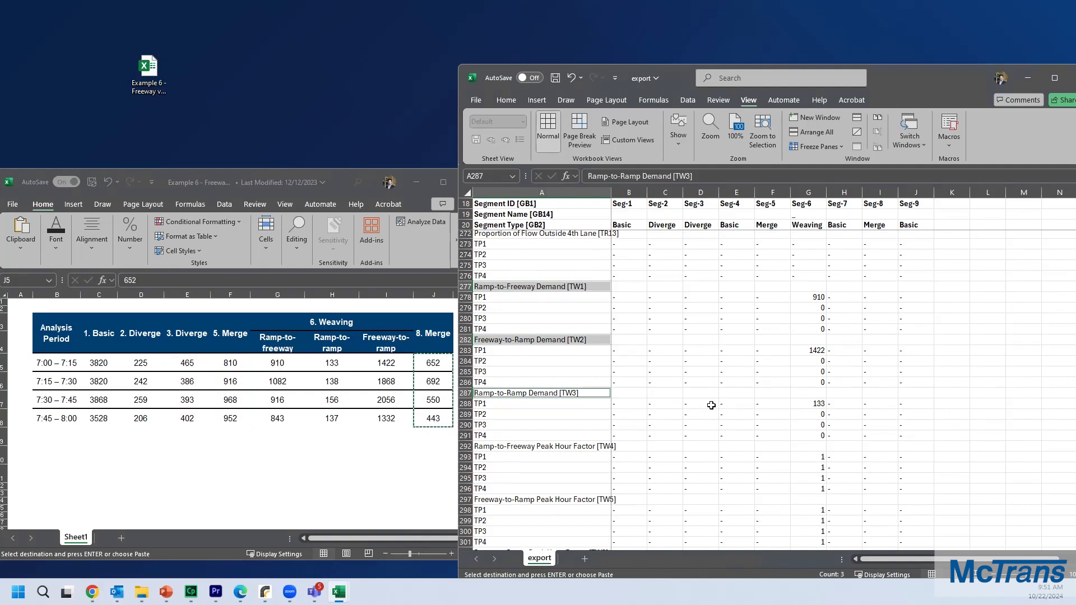
left_click(280, 364)
left_click_drag(280, 364, 280, 418)
key("ctrl+c")
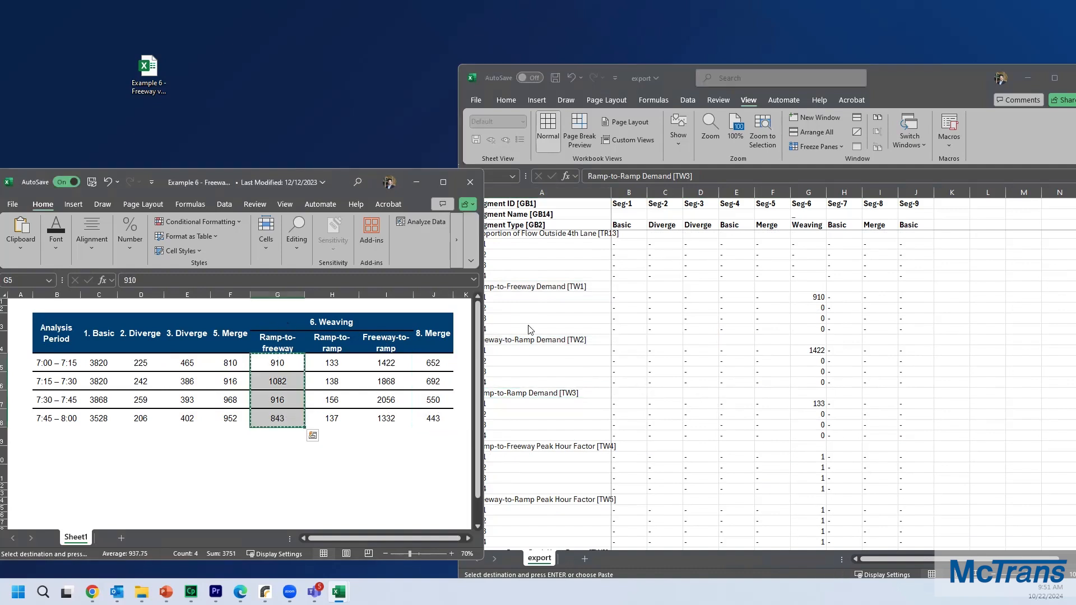
left_click_drag(891, 79, 908, 77)
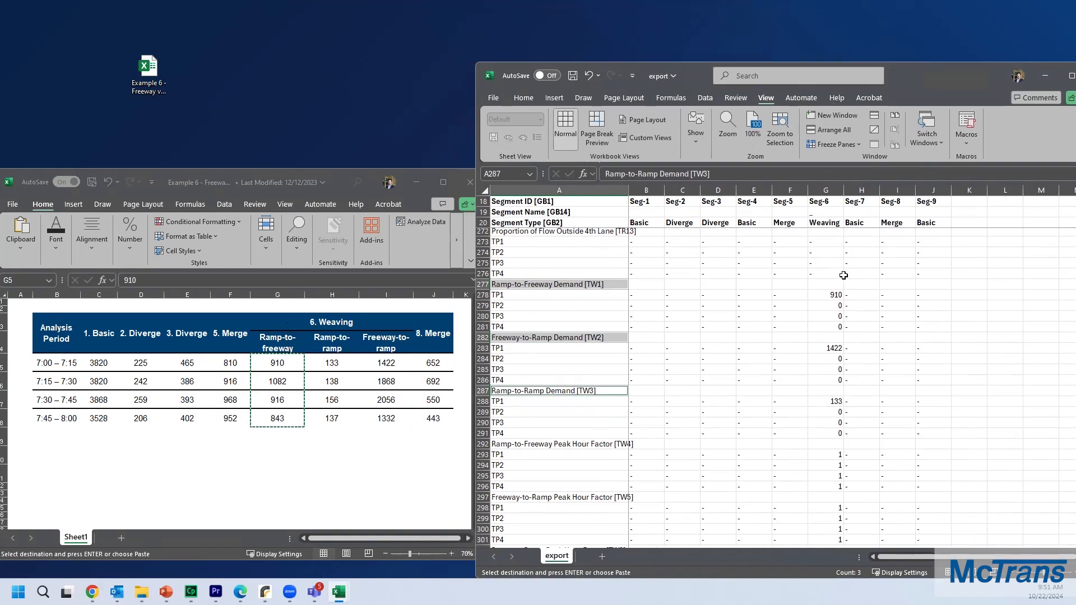
left_click(825, 295)
key("ctrl+v")
Step: Copy the weaving Ramp-to-ramp volumes into segment 6's Ramp-to-Ramp Demand rows TP1 to TP4
left_click(323, 359)
left_click_drag(323, 359, 332, 421)
key("ctrl+c")
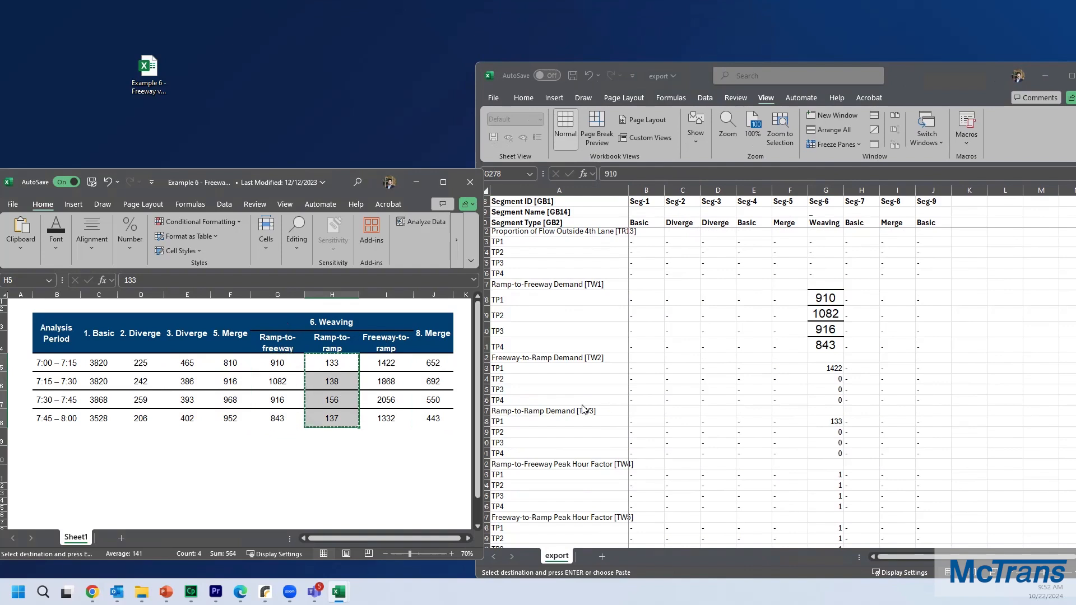
left_click(825, 422)
key("ctrl+v")
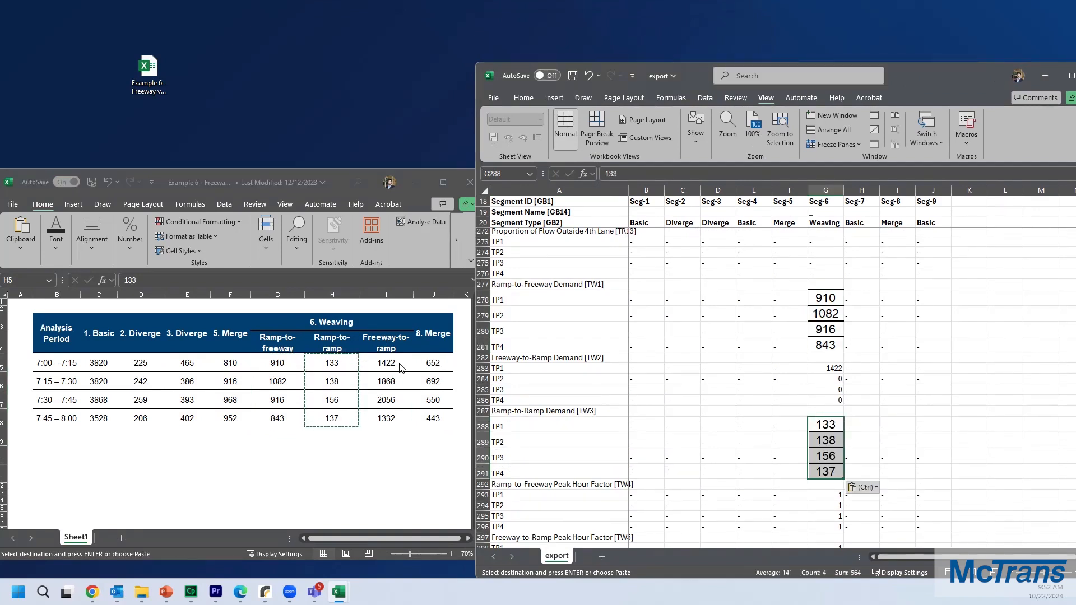
Step: Copy the weaving Freeway-to-ramp volumes into segment 6's Freeway-to-Ramp Demand rows TP1 to TP4
left_click(401, 368)
left_click_drag(401, 369, 387, 421)
key("ctrl+c")
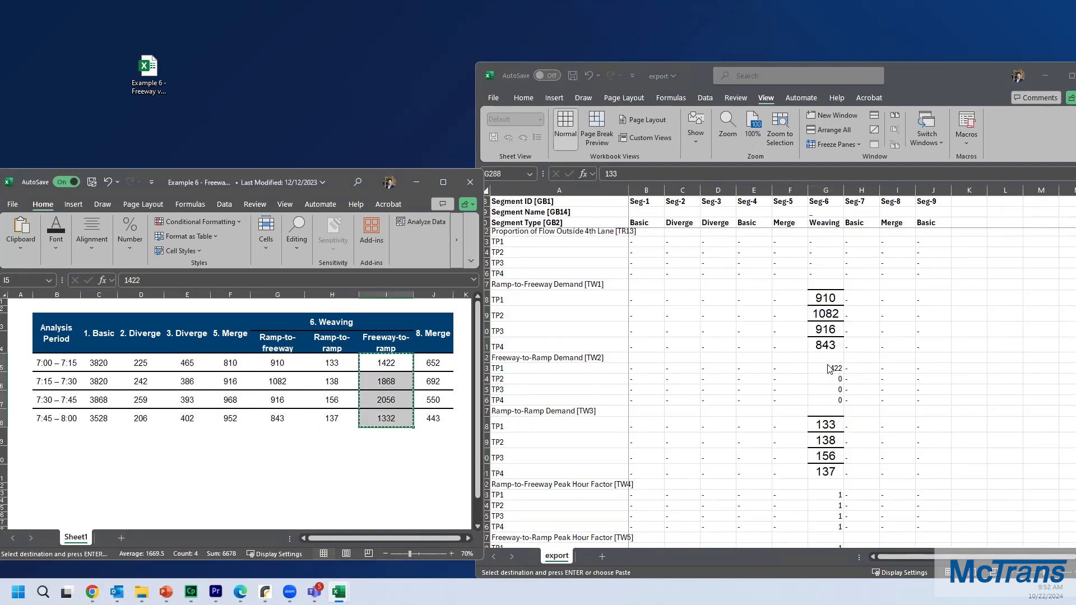
left_click(829, 370)
key("ctrl+v")
left_click(871, 349)
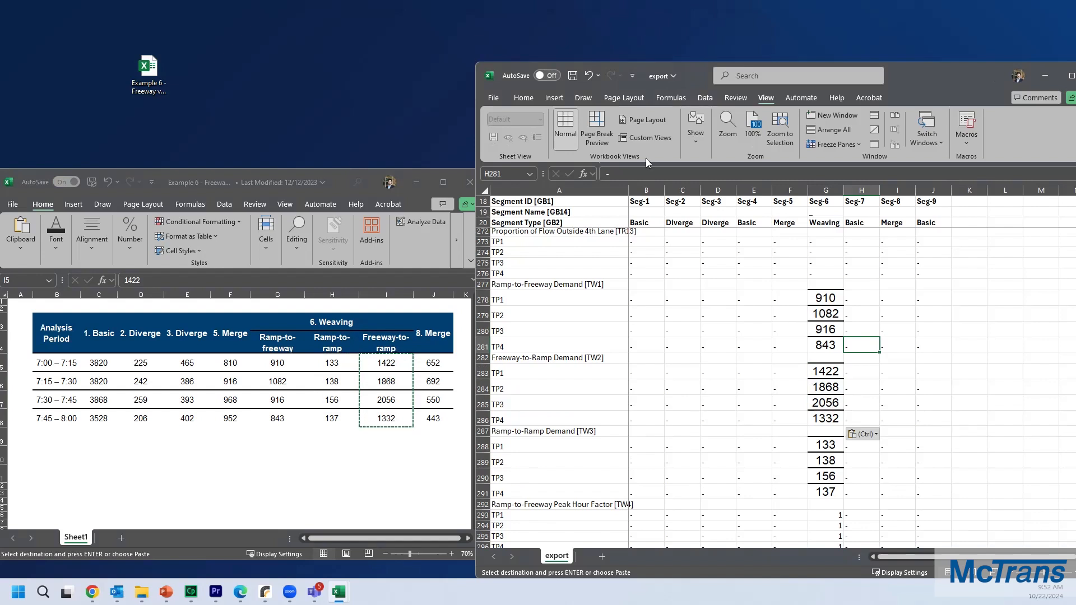
Step: Save and close the edited export workbook
left_click(494, 97)
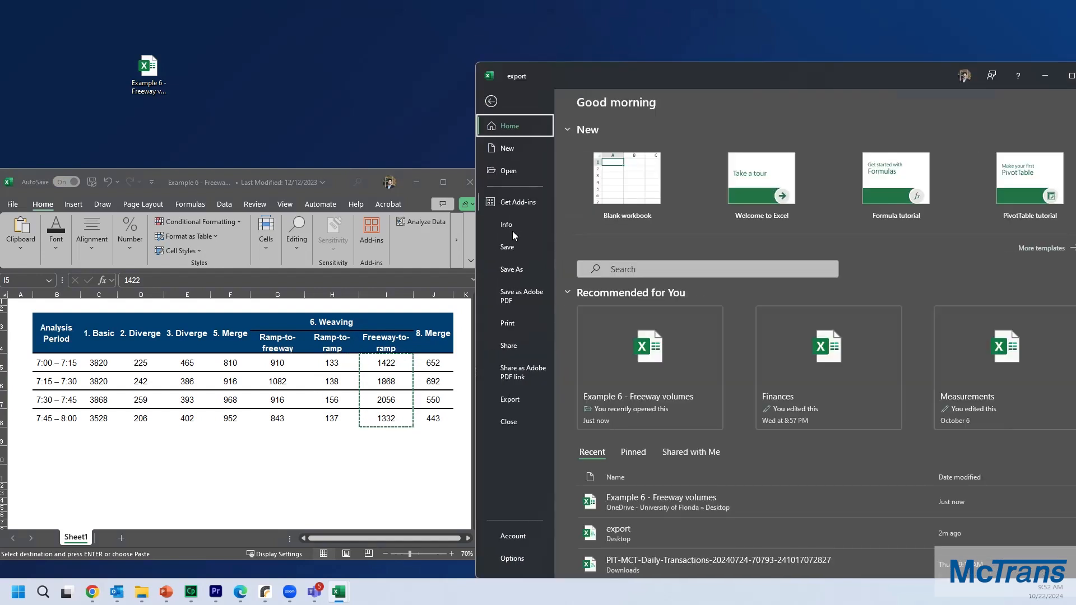
key("Escape")
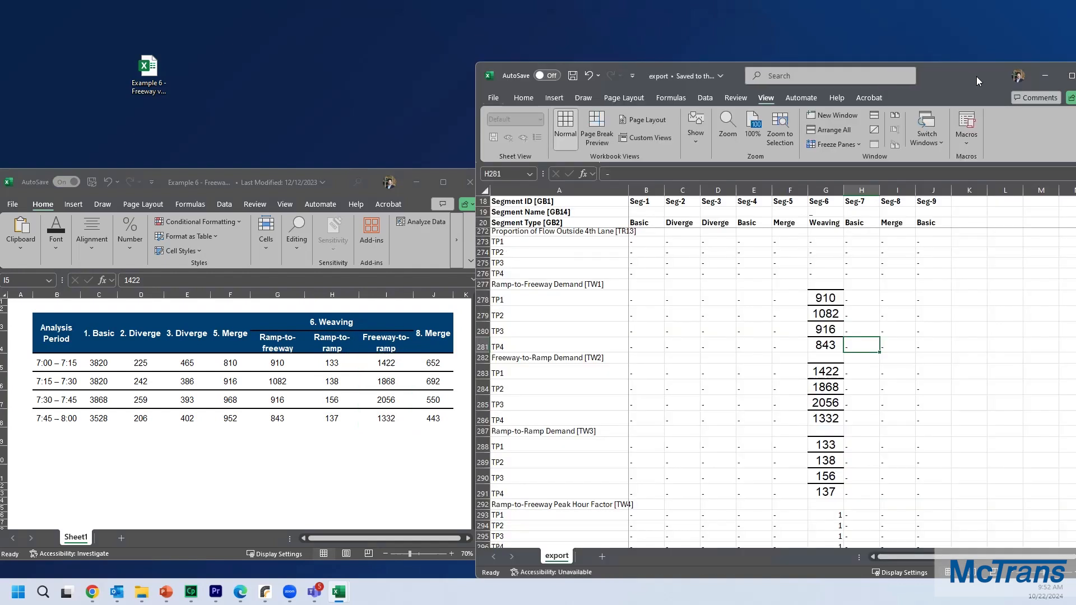
left_click_drag(966, 77, 861, 94)
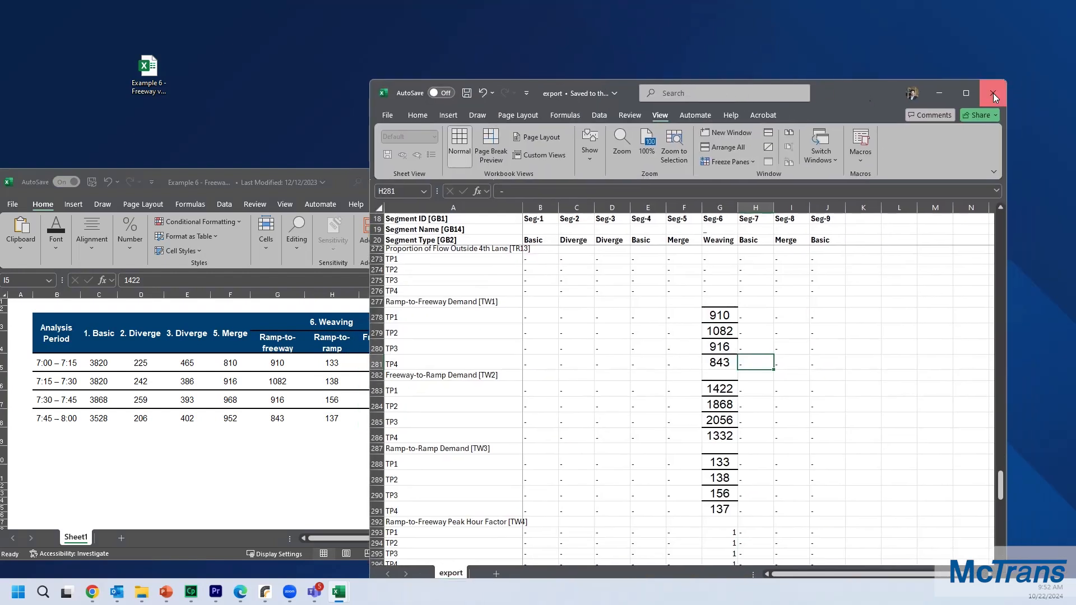
left_click(993, 93)
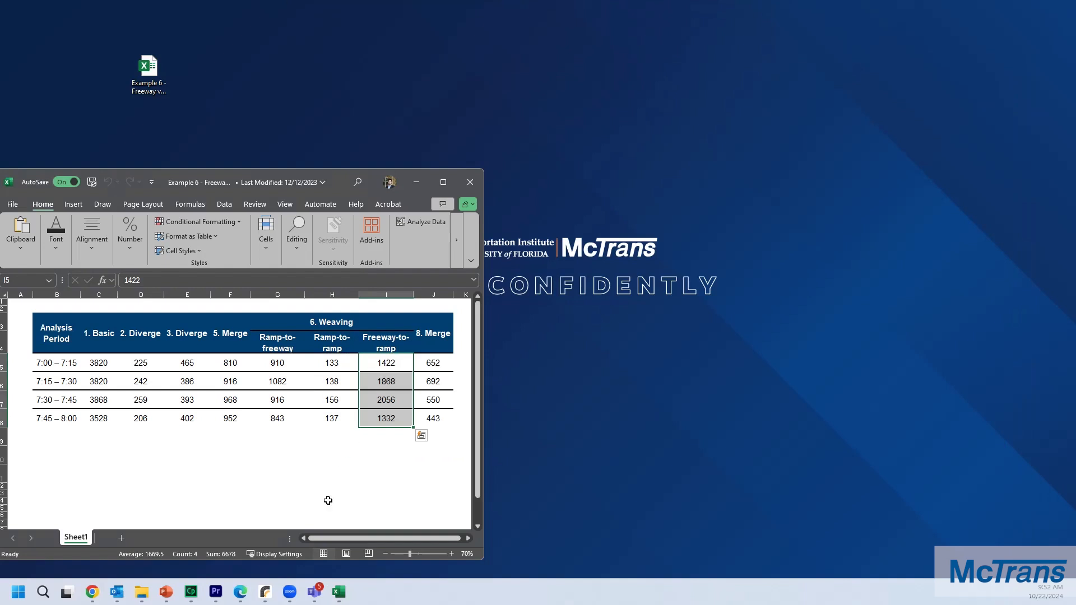
Step: Import the edited export CSV into the HCS facility, saving the current facility file first
left_click(265, 592)
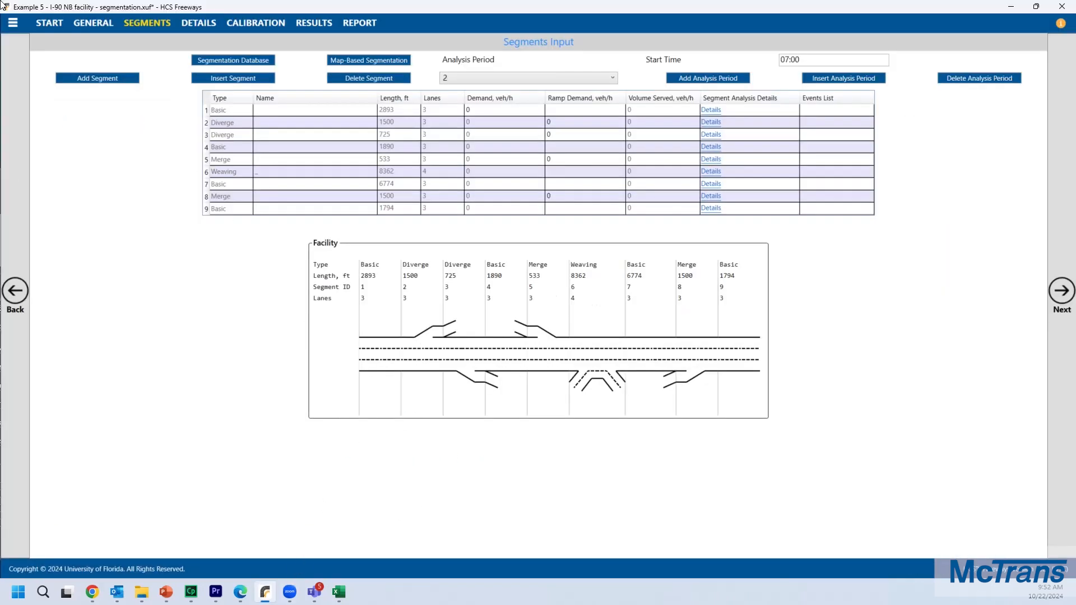
left_click(13, 23)
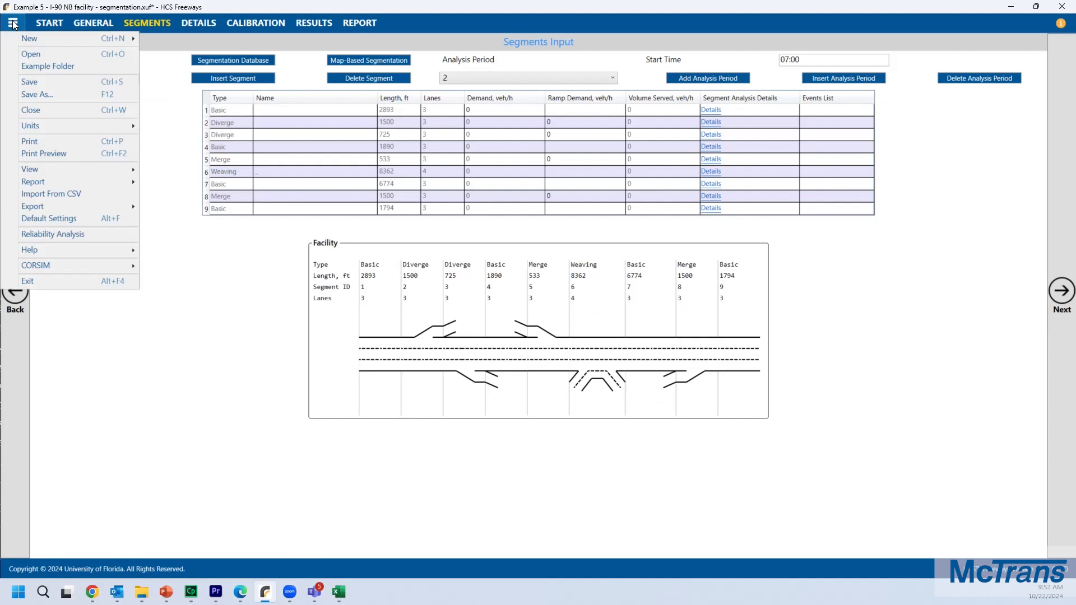
left_click(39, 193)
left_click_drag(331, 25, 1075, 168)
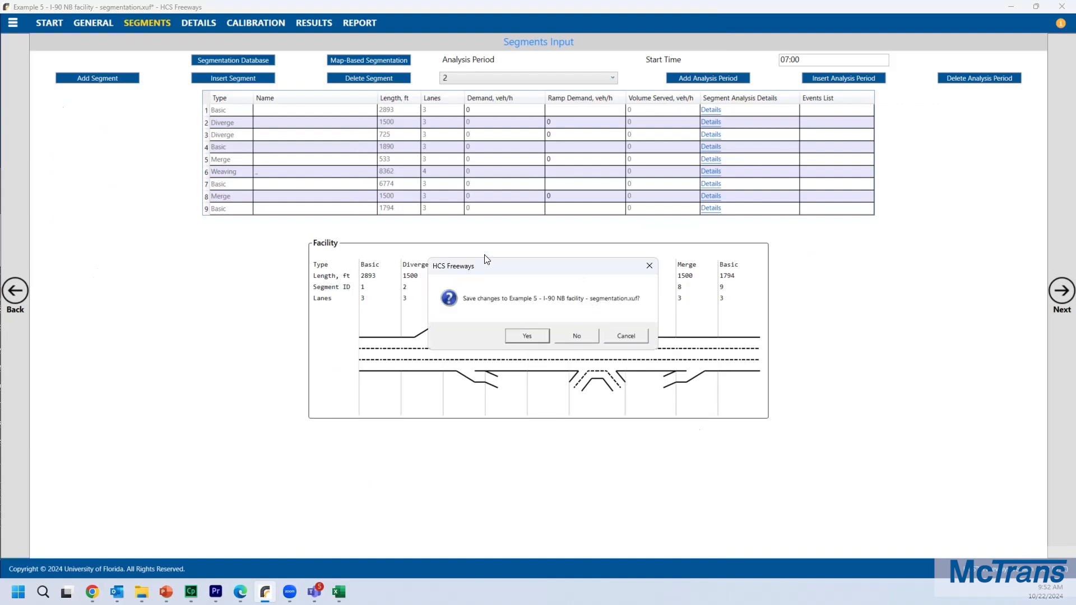
left_click(518, 337)
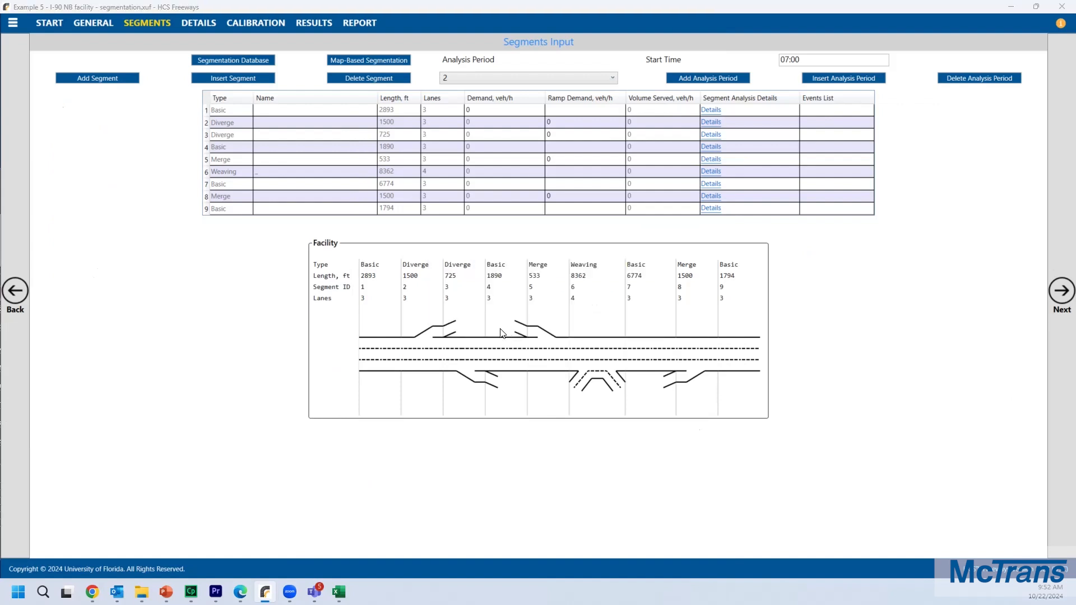
left_click(556, 336)
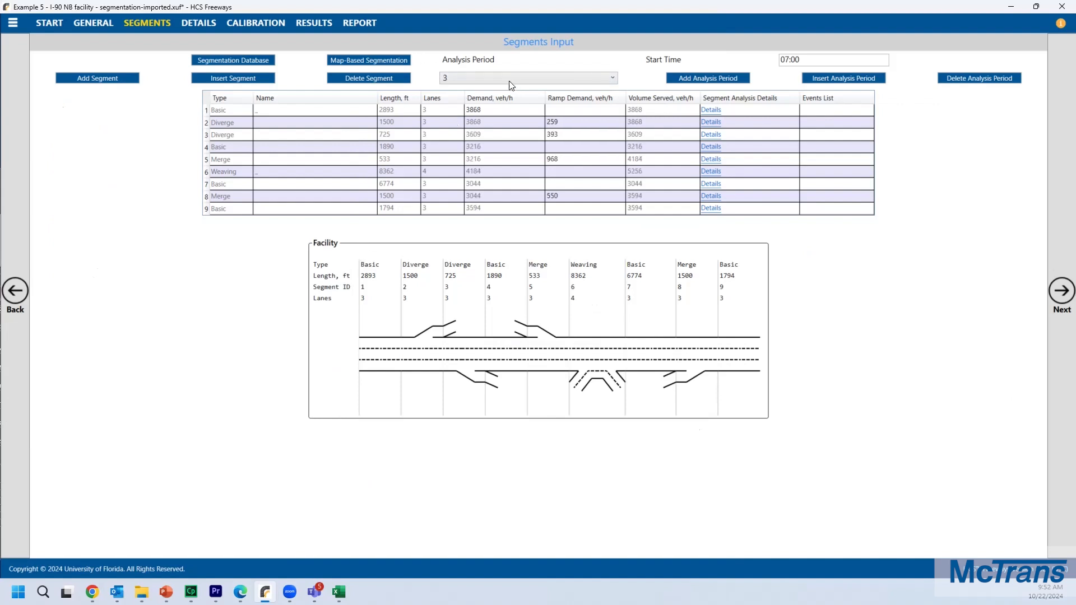
Step: Review the imported segment demands for another analysis period, the General inputs, and the report
left_click(509, 81)
left_click(502, 126)
left_click(98, 24)
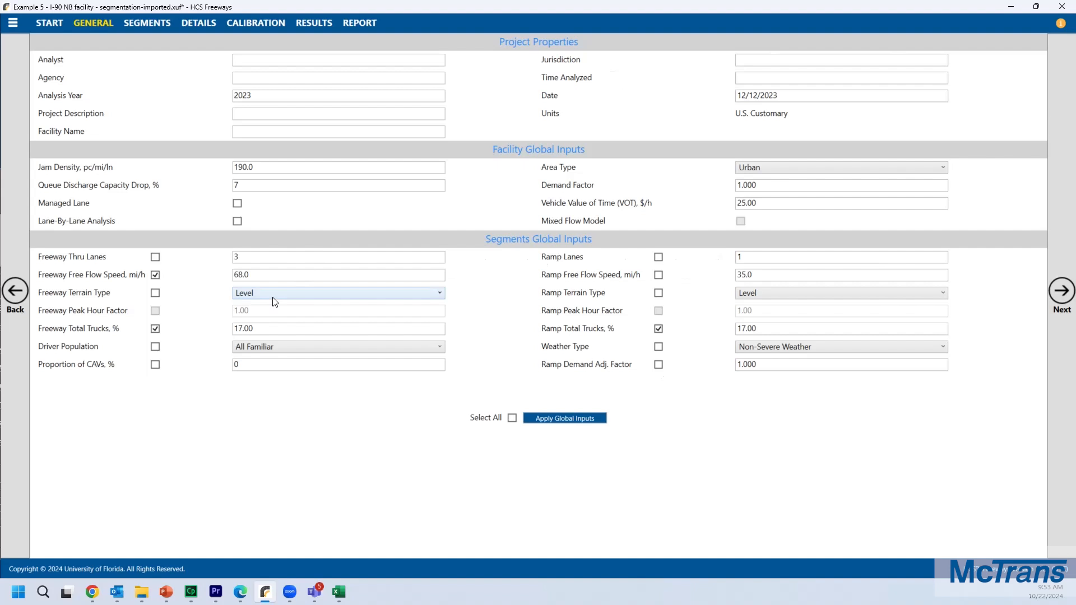
left_click(355, 21)
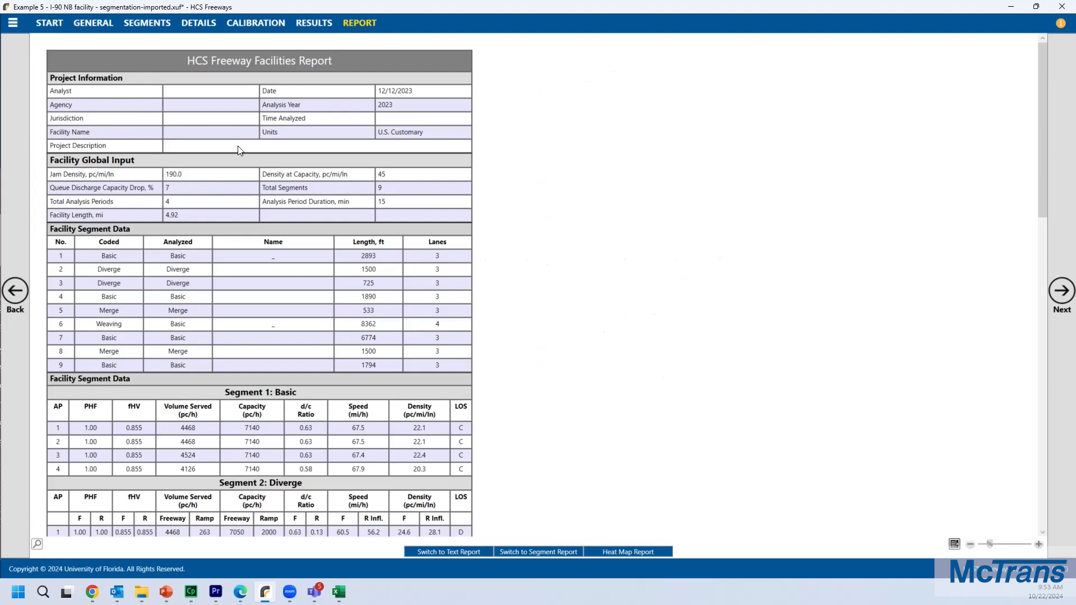
Step: Open the heat map report with all additional tables and scroll through the results
left_click(625, 551)
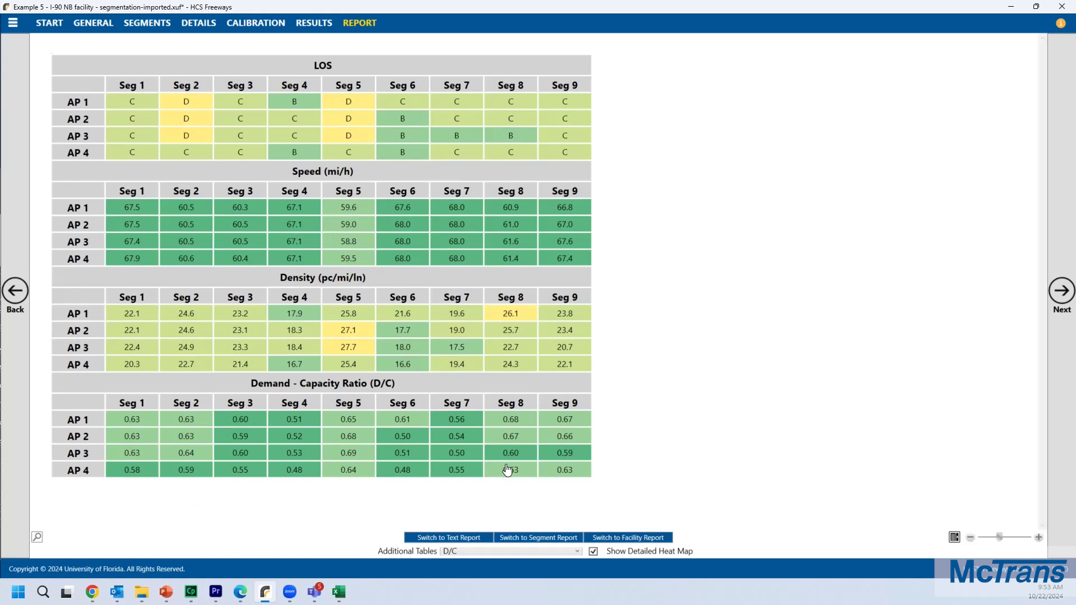
left_click(546, 553)
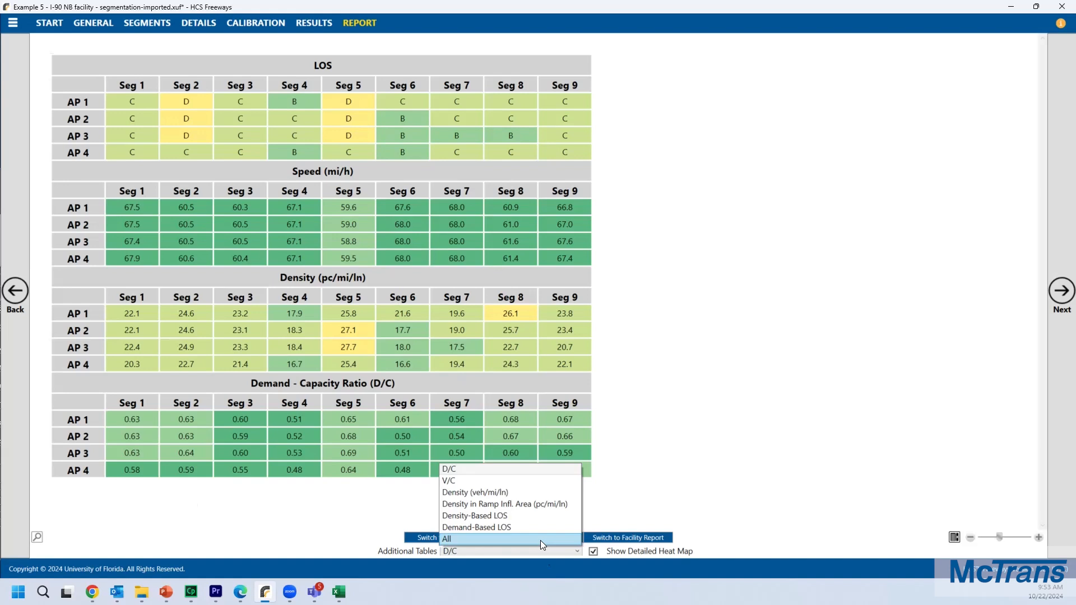
left_click(541, 539)
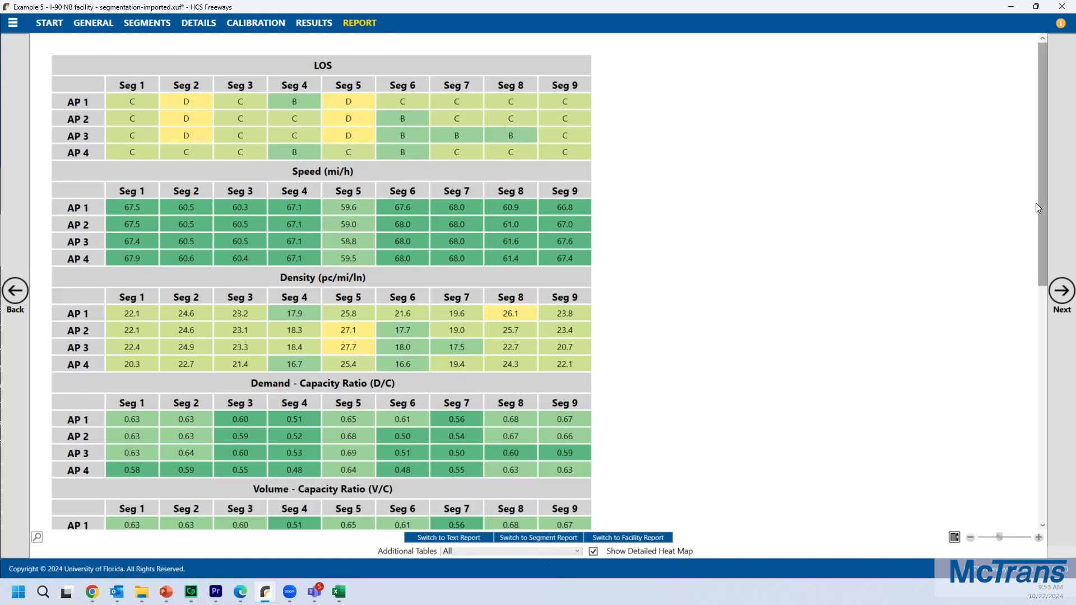
left_click_drag(1043, 203, 1046, 328)
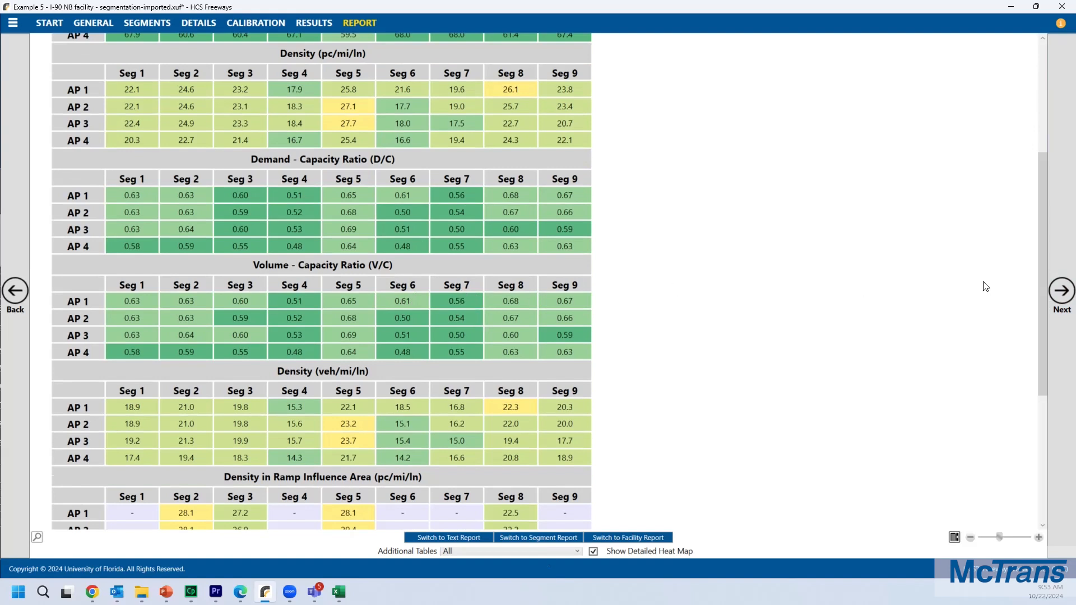
left_click_drag(1042, 276, 1048, 431)
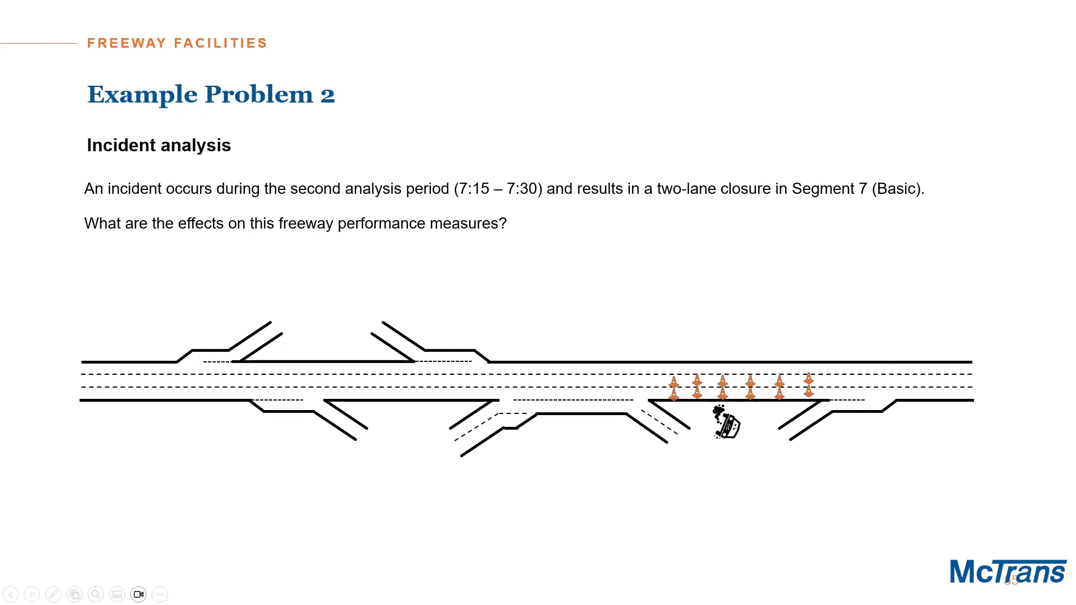
key("alt+Tab")
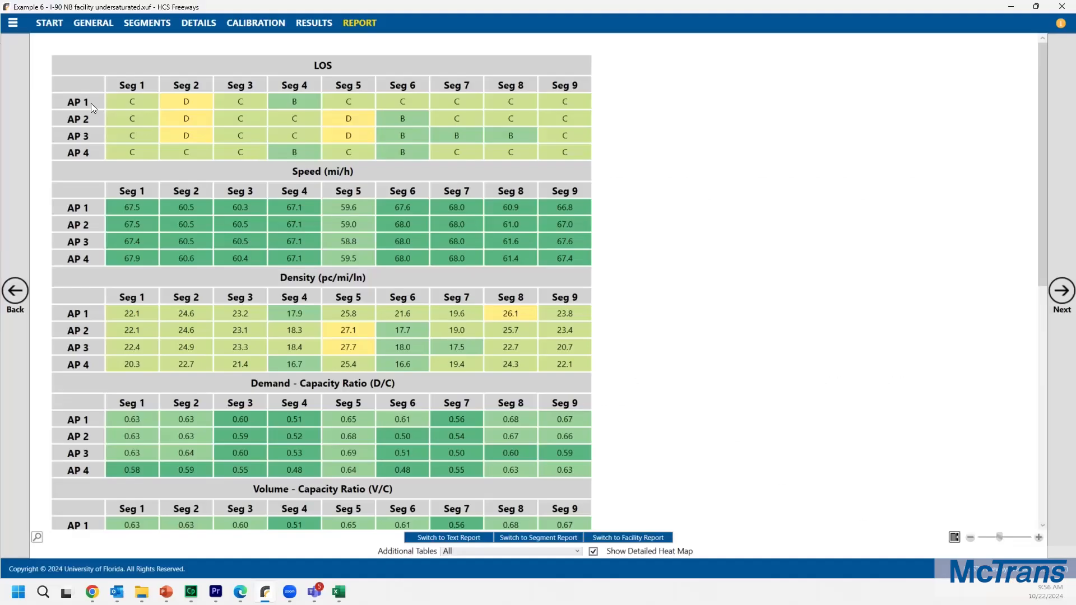
Step: Assign a 2 Lanes Closed incident to segment 7 for the 07:15-07:30 analysis period
left_click(186, 22)
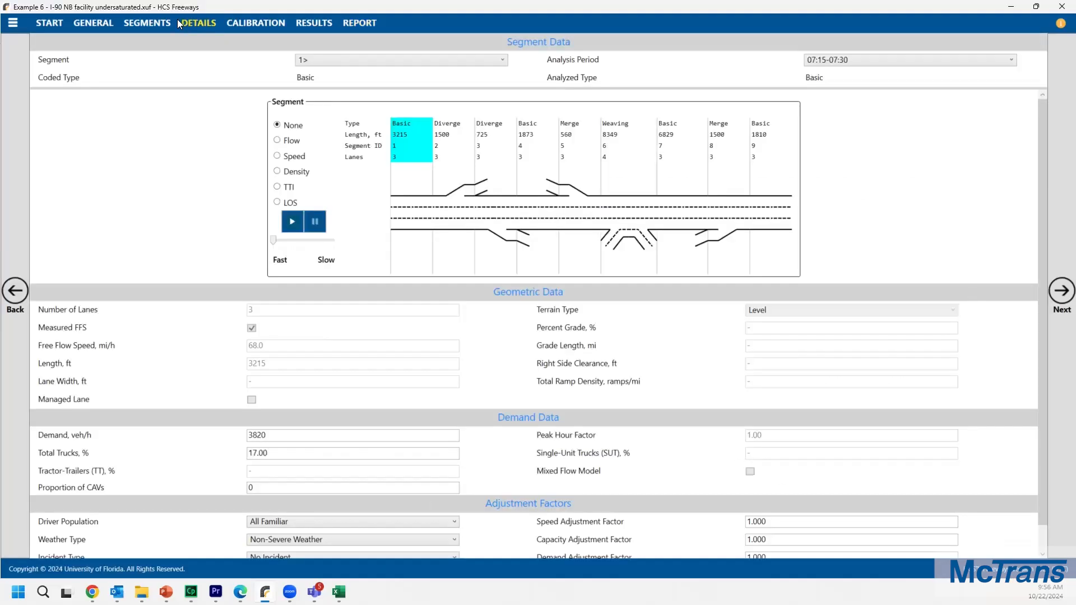
left_click(868, 59)
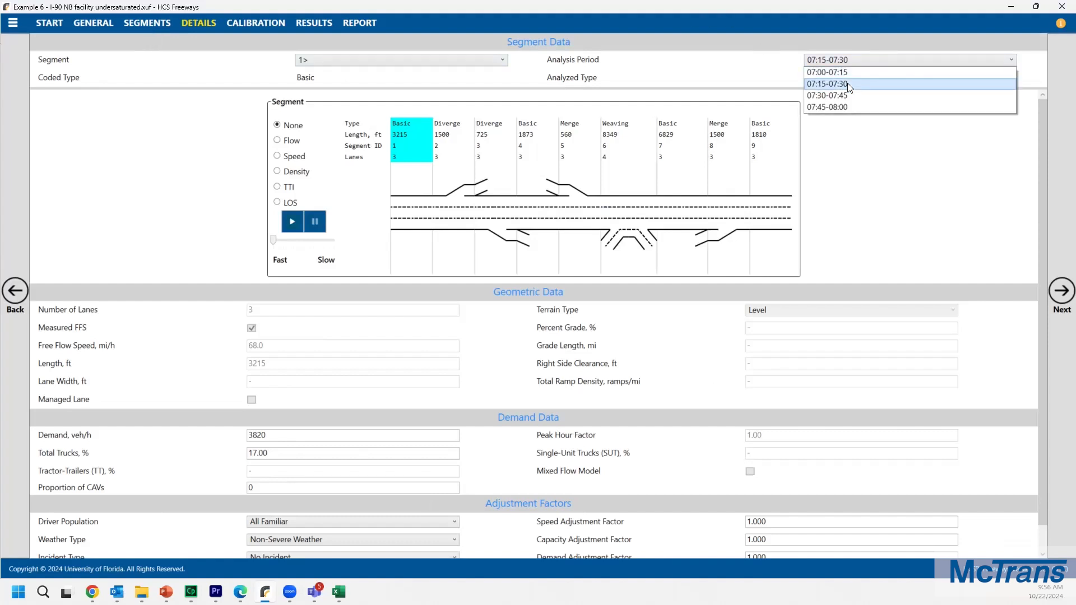
left_click(850, 85)
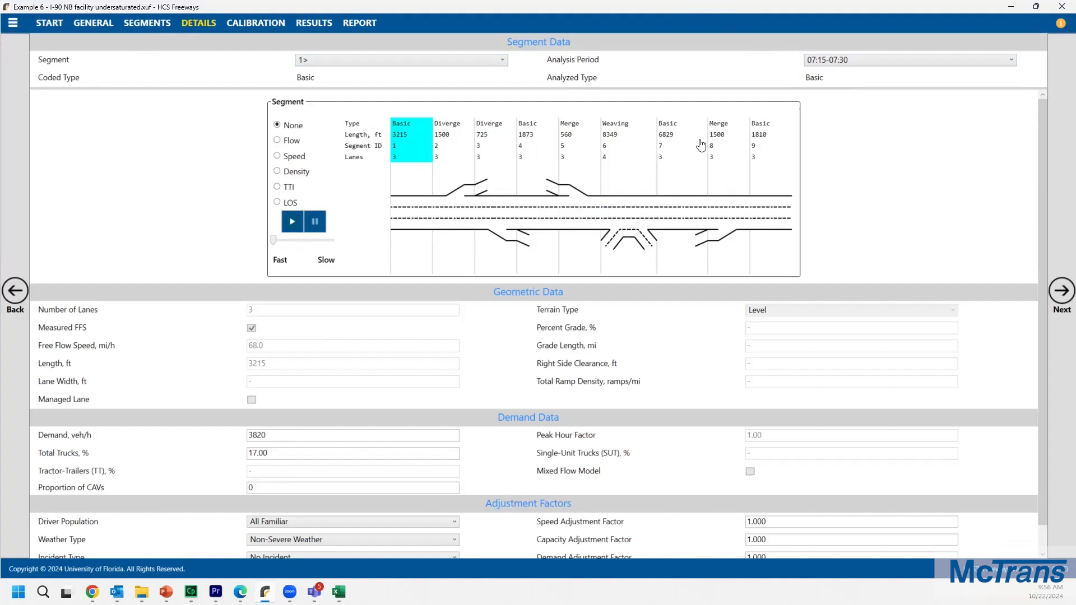
left_click(694, 162)
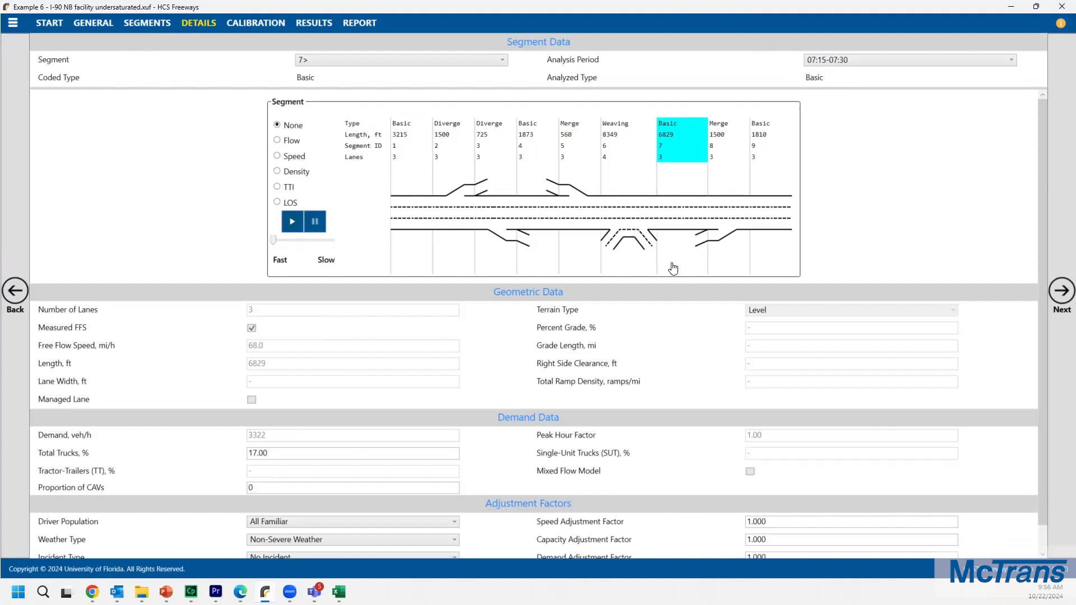
scroll(594, 361, "down", 1)
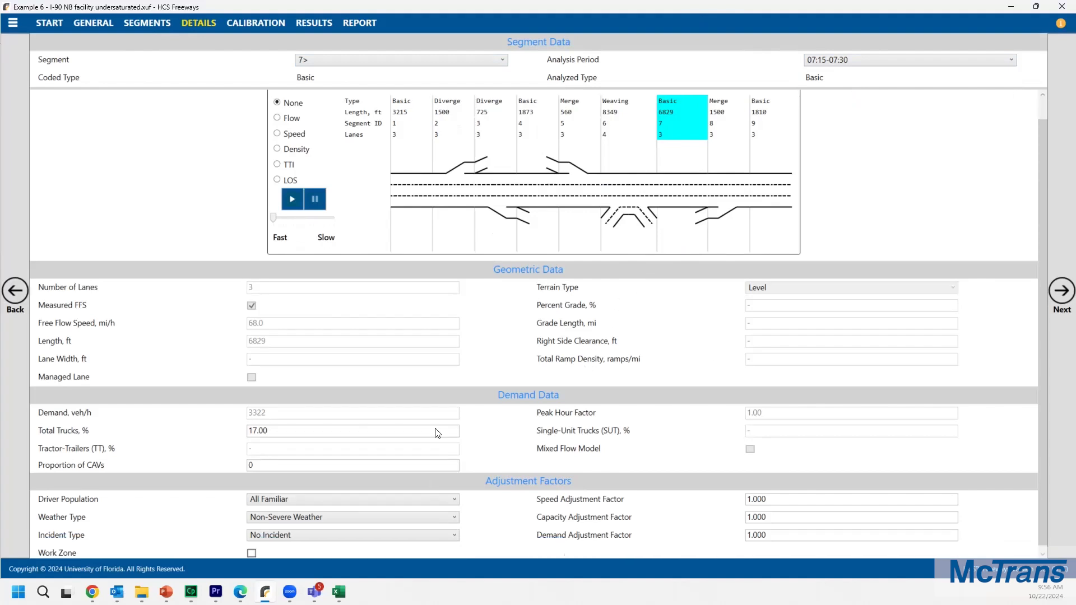
left_click(273, 537)
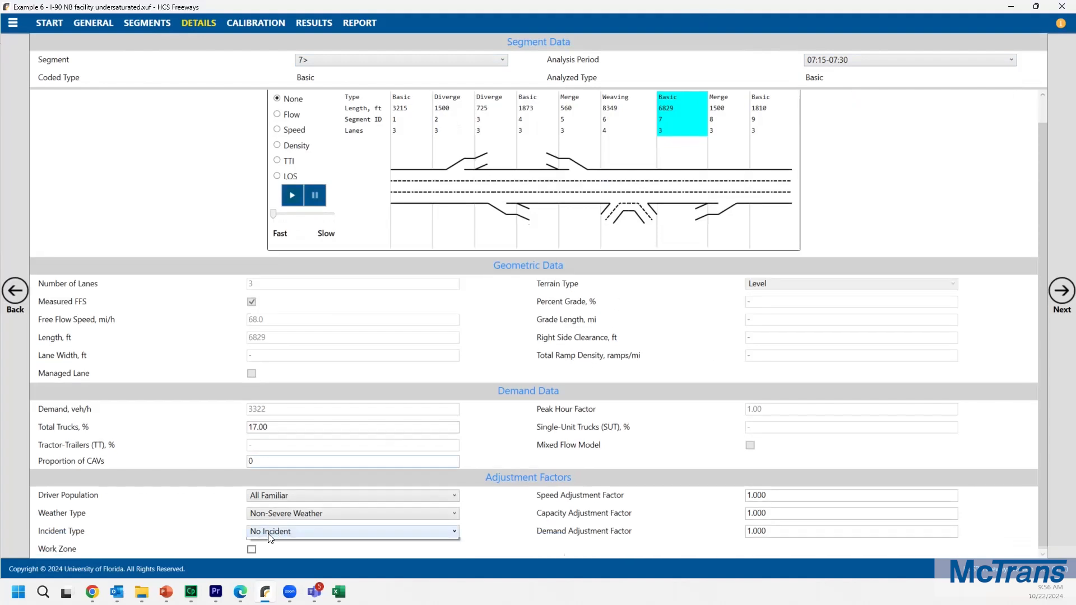
left_click(289, 581)
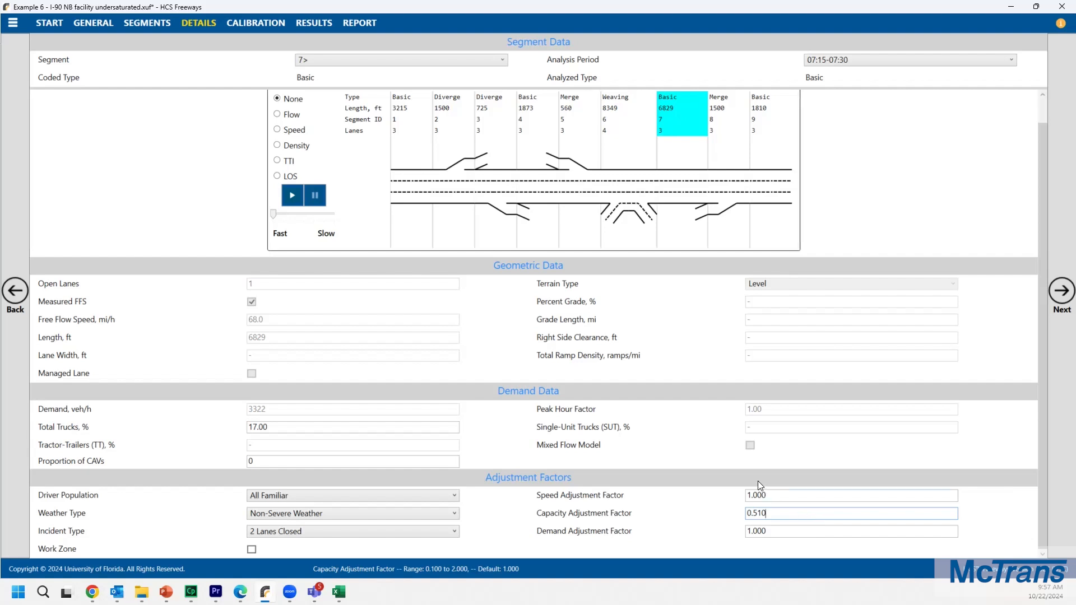
Step: Open the heat map report to review the incident's effect on the results
left_click(355, 23)
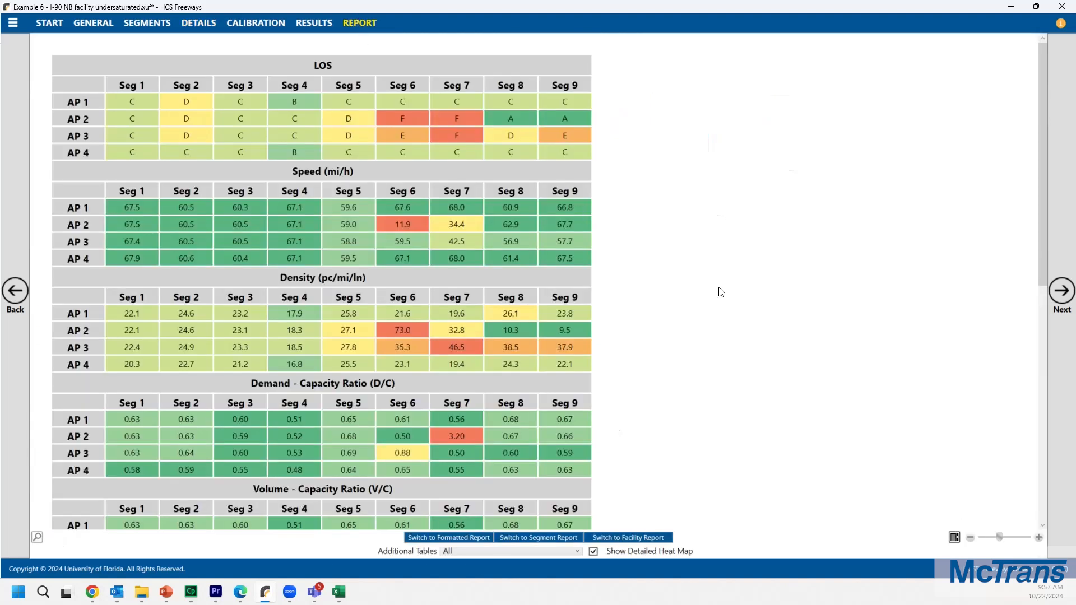